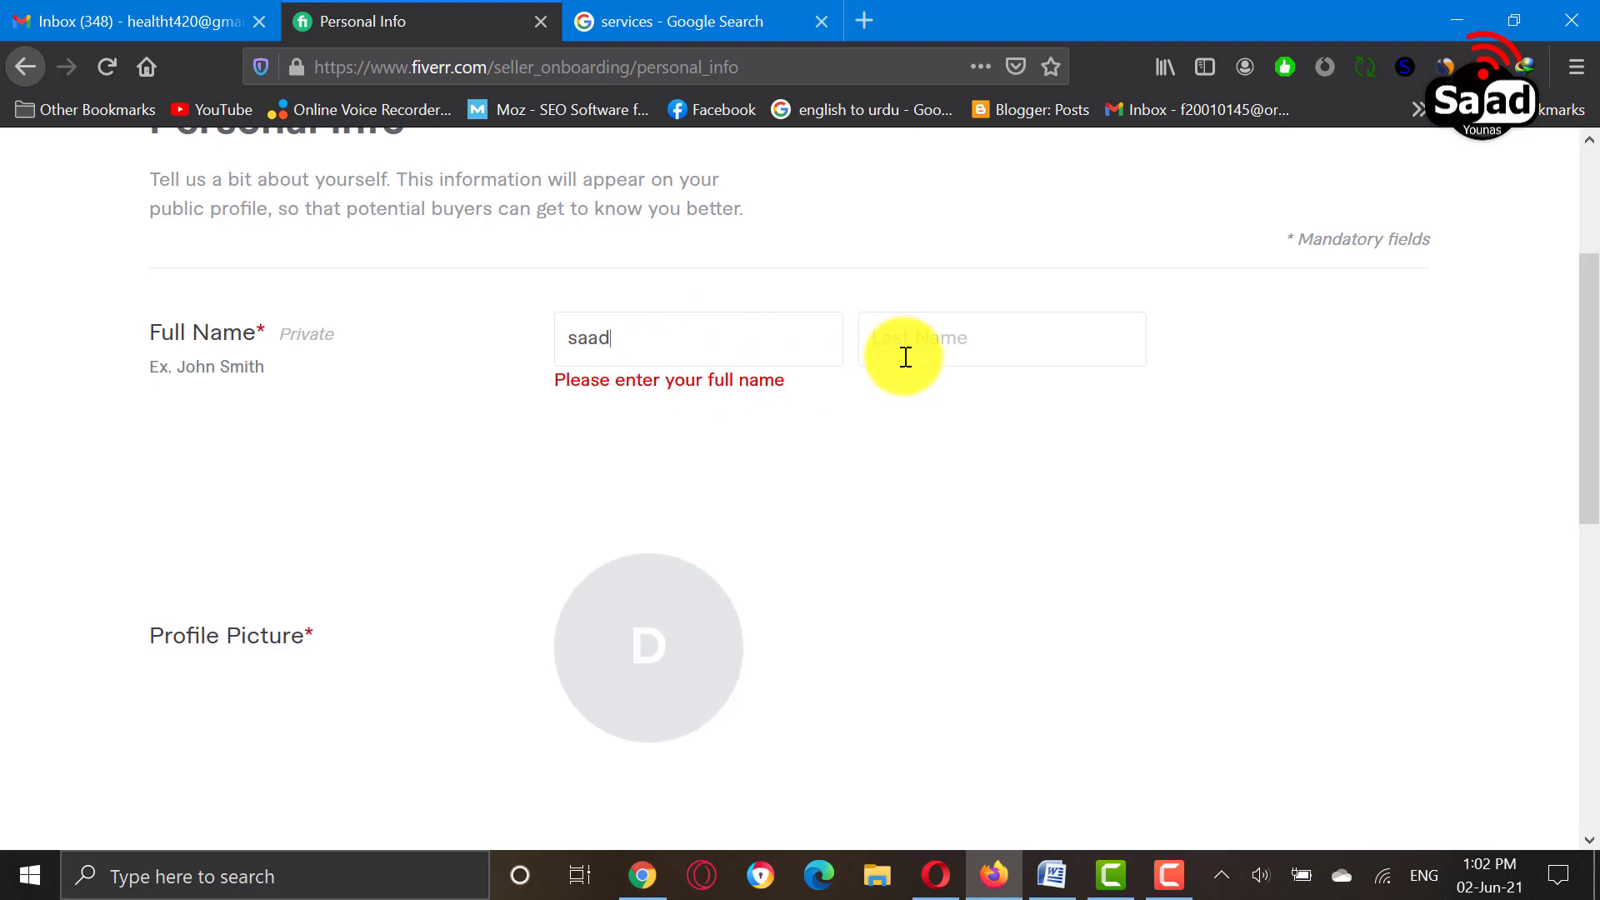
# - Enter the last name, upload a profile photo from the Desktop, and bring up the Word bio
pyautogui.write('bhai')
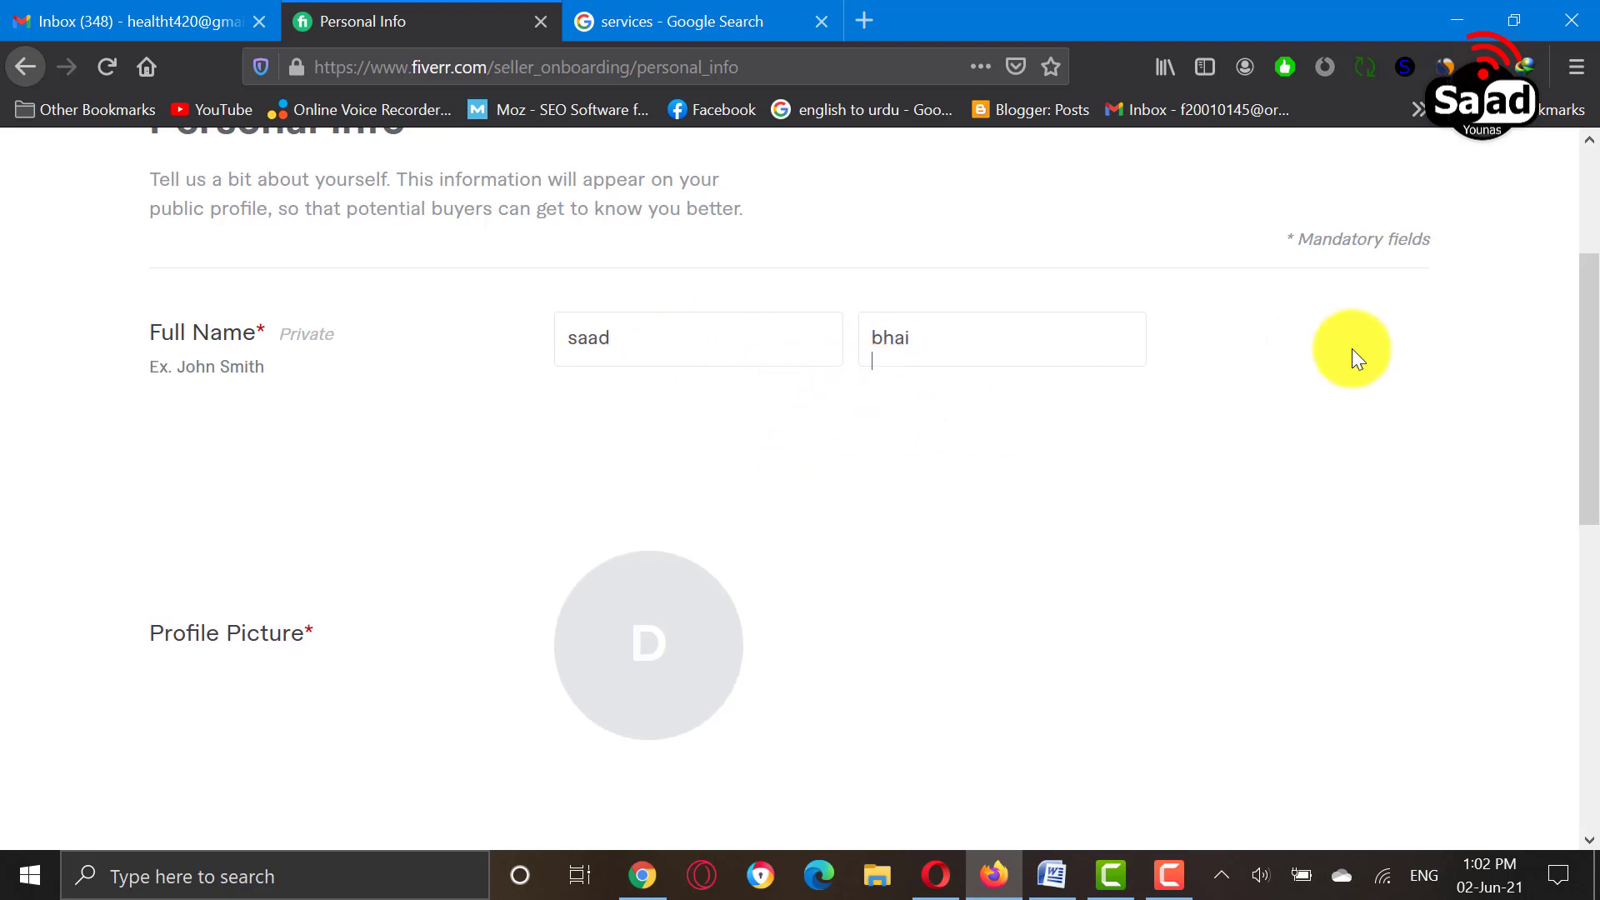
pyautogui.scroll(-2, 1583, 489)
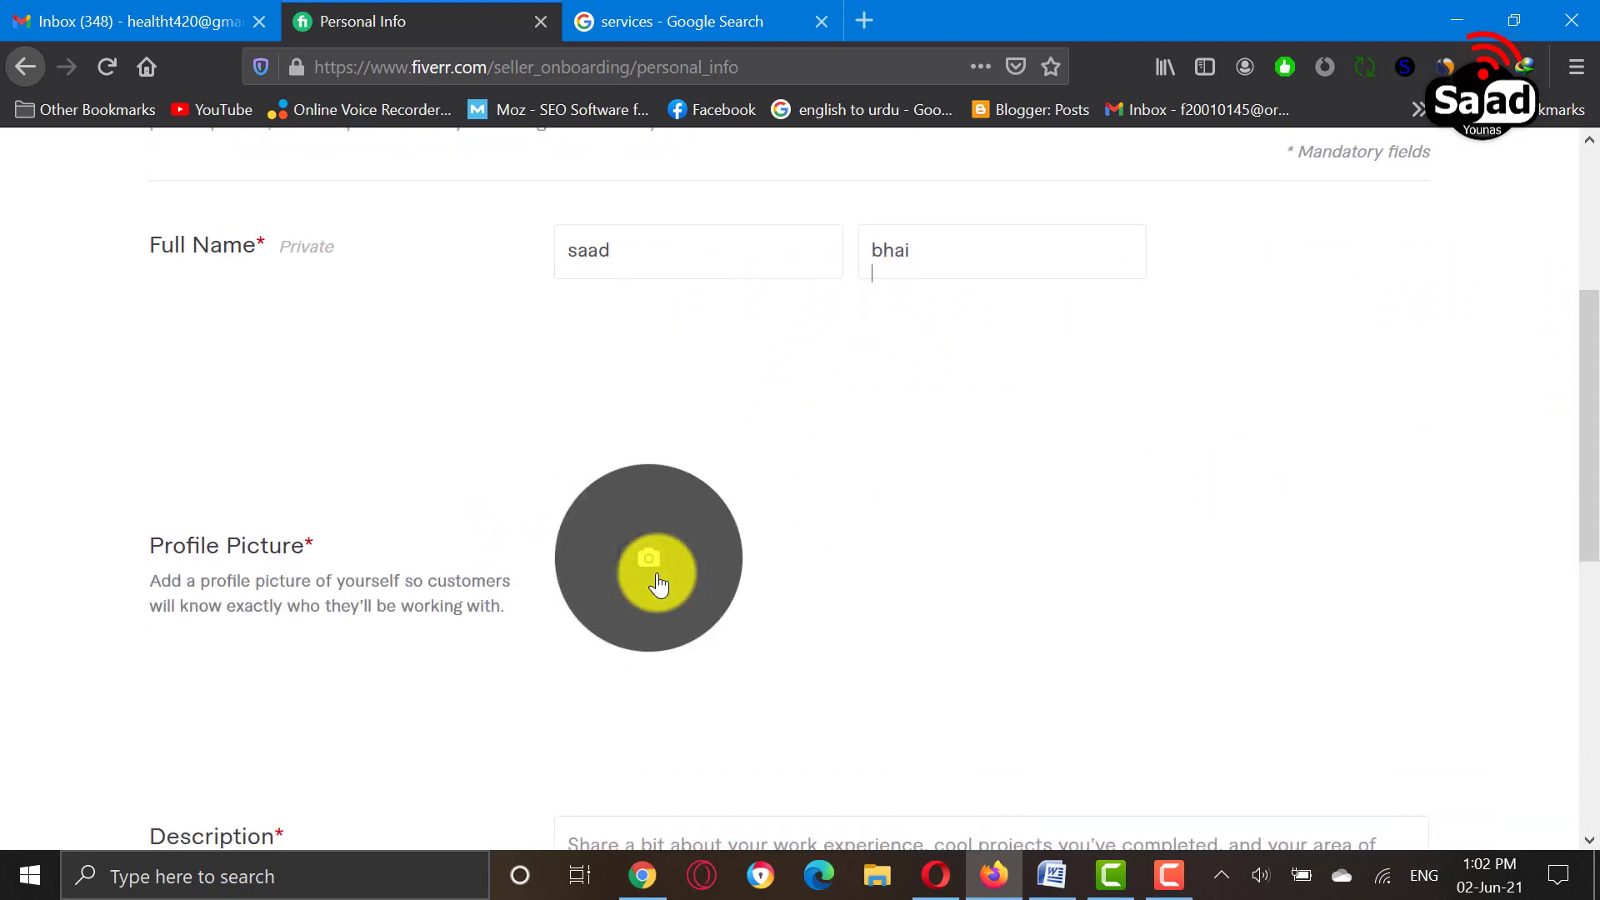
pyautogui.click(658, 585)
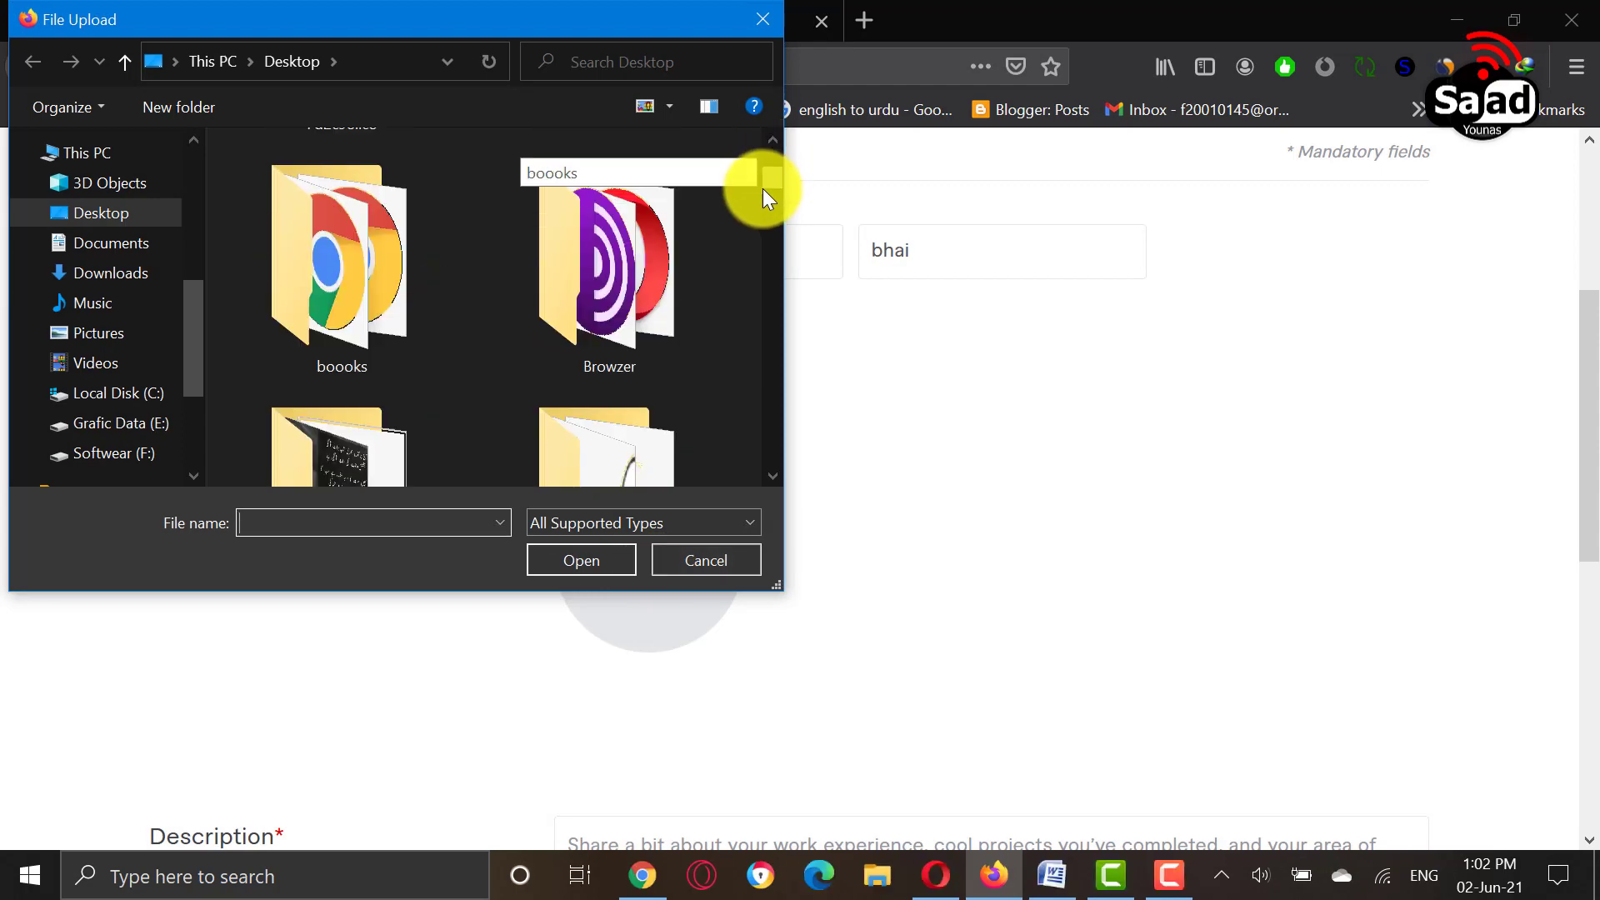
pyautogui.moveTo(764, 188); pyautogui.dragTo(712, 412)
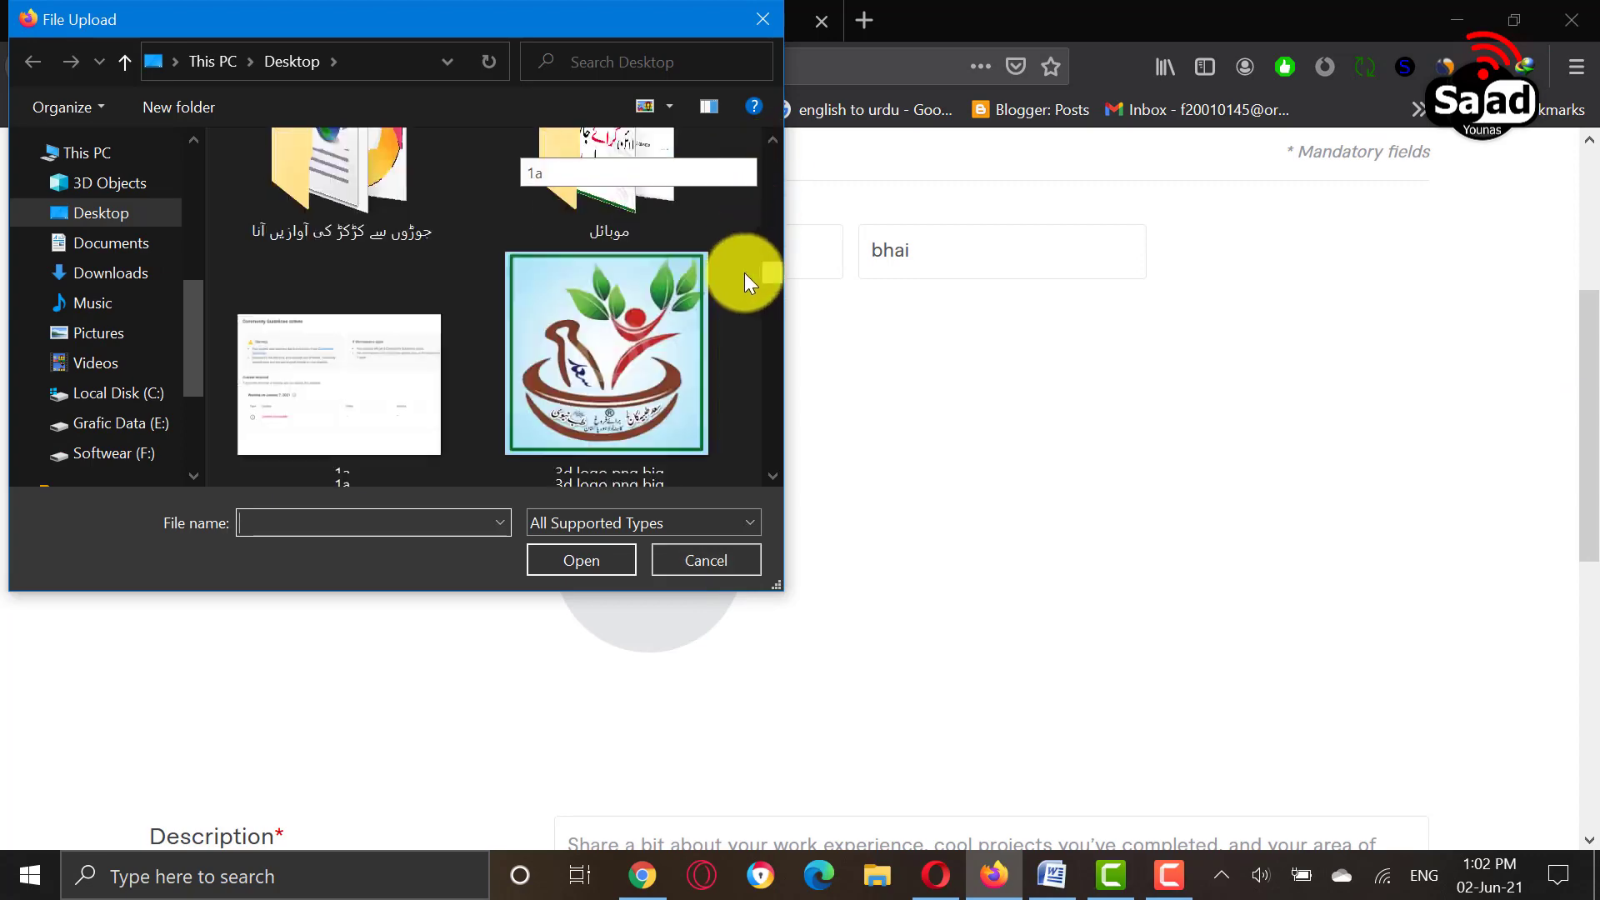
pyautogui.moveTo(743, 273); pyautogui.dragTo(713, 401)
pyautogui.doubleClick(633, 391)
pyautogui.scroll(-4, 829, 526)
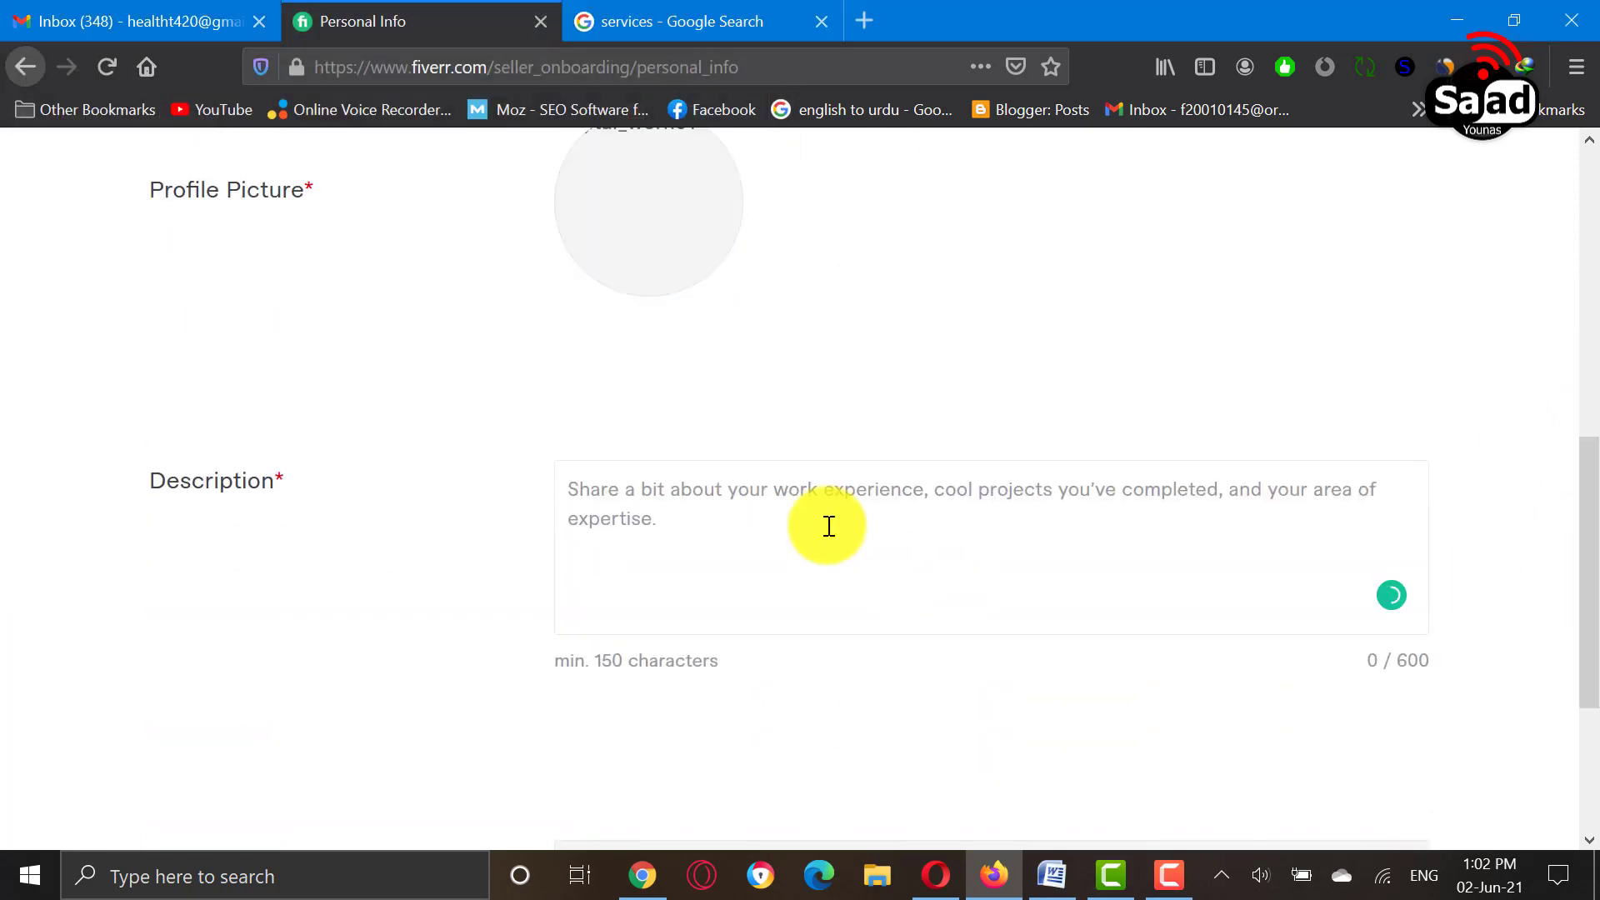
pyautogui.click(829, 526)
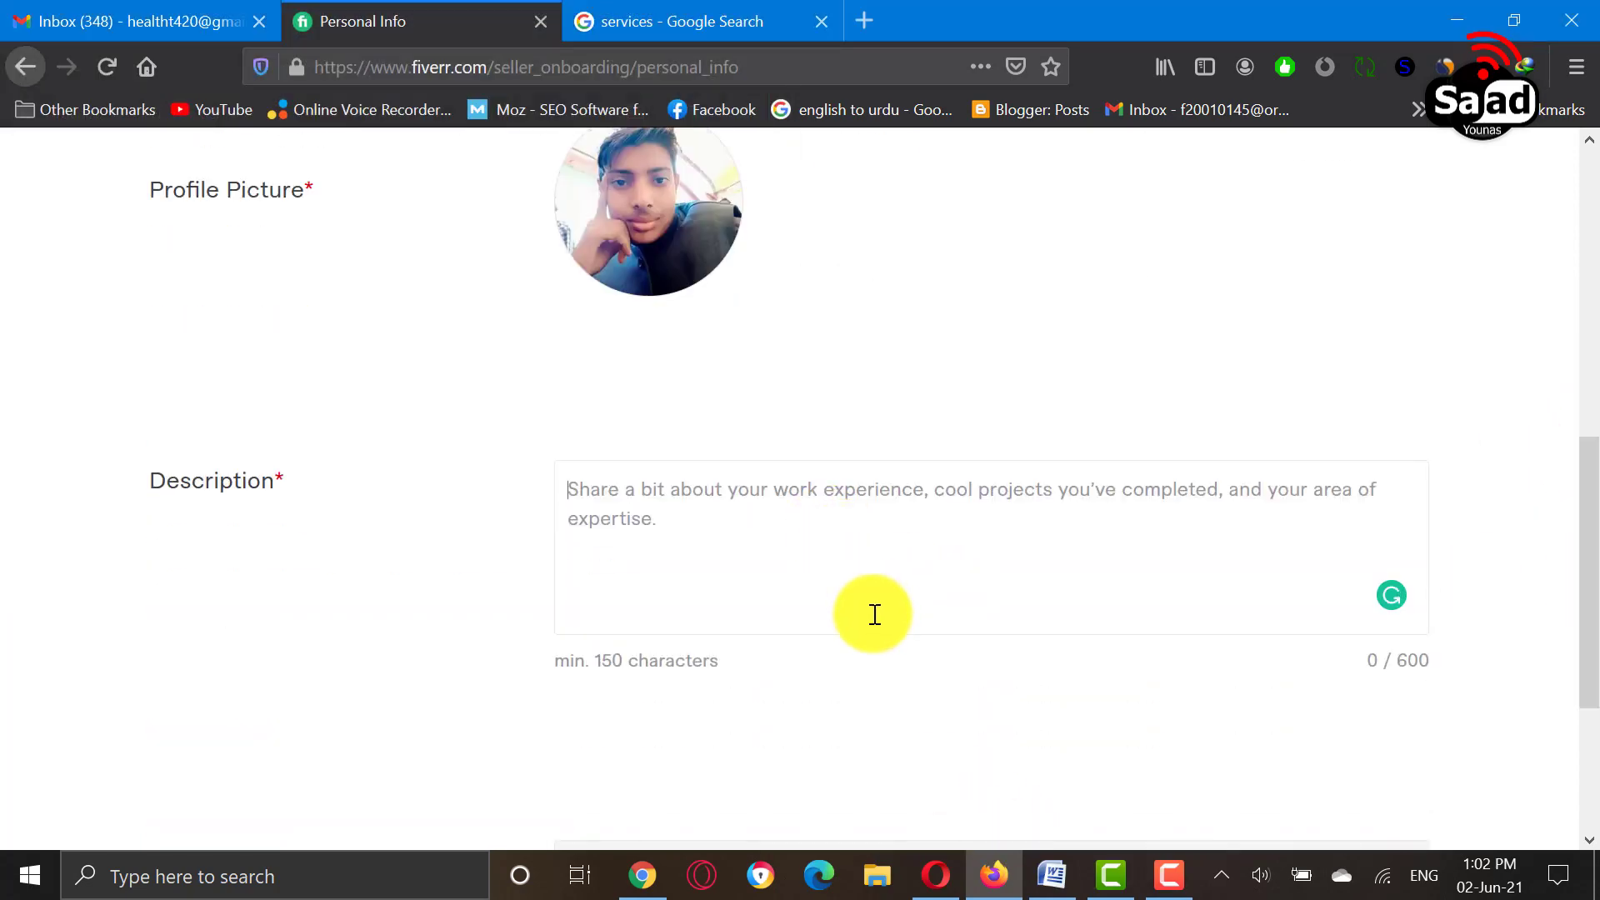
pyautogui.click(1037, 862)
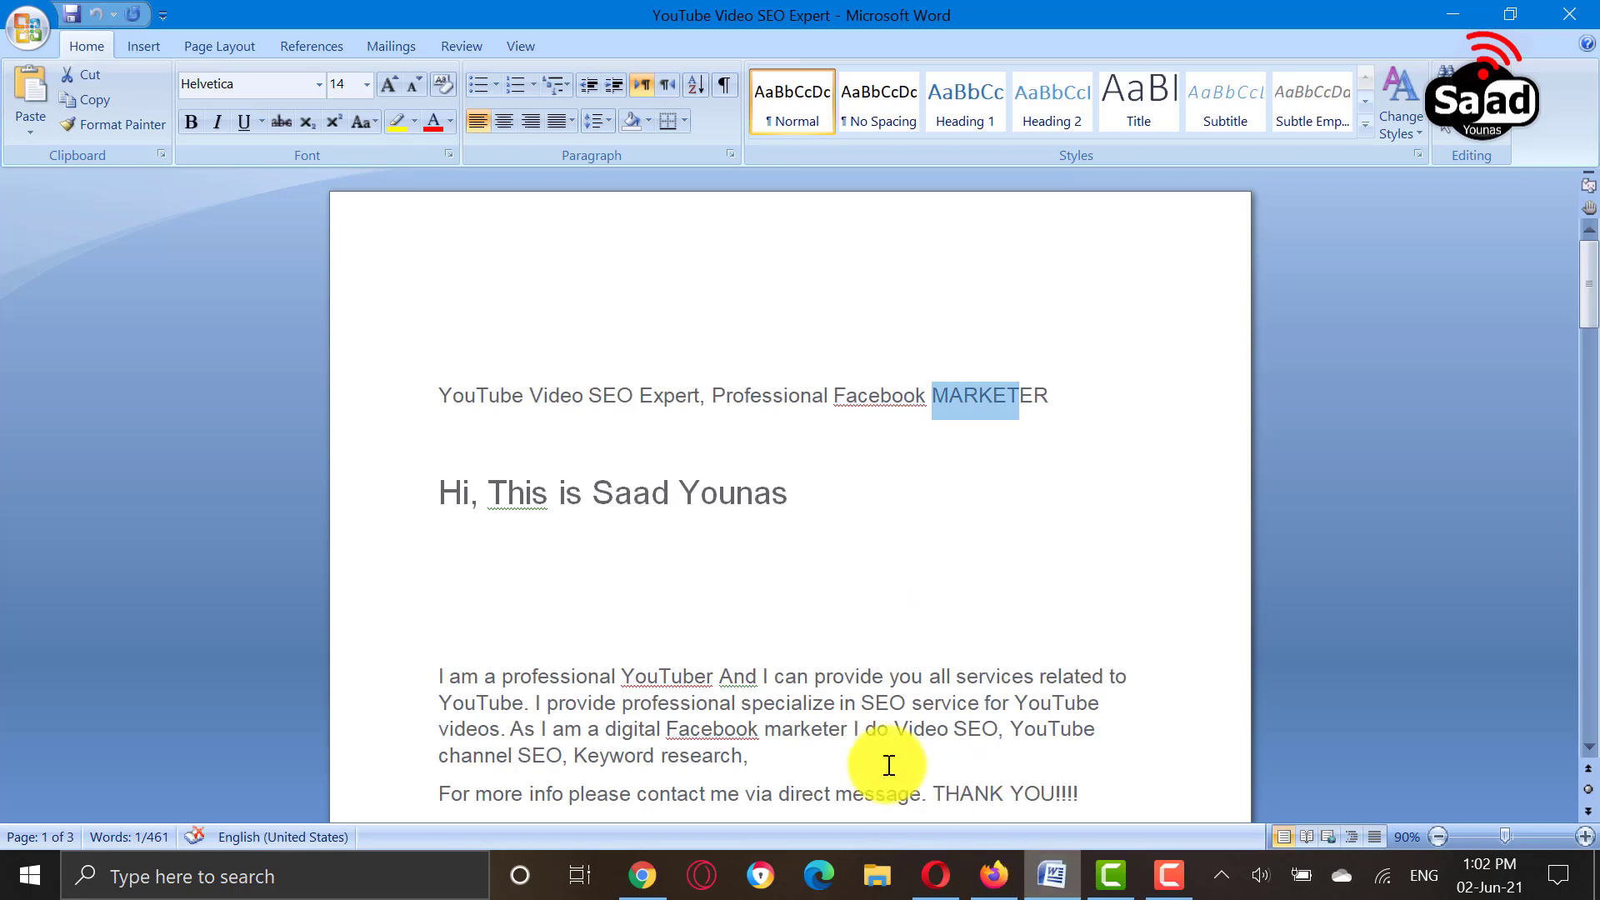
# - Copy the YouTube SEO bio paragraph with its THANK YOU line from Word, then minimize Word
pyautogui.click(847, 755)
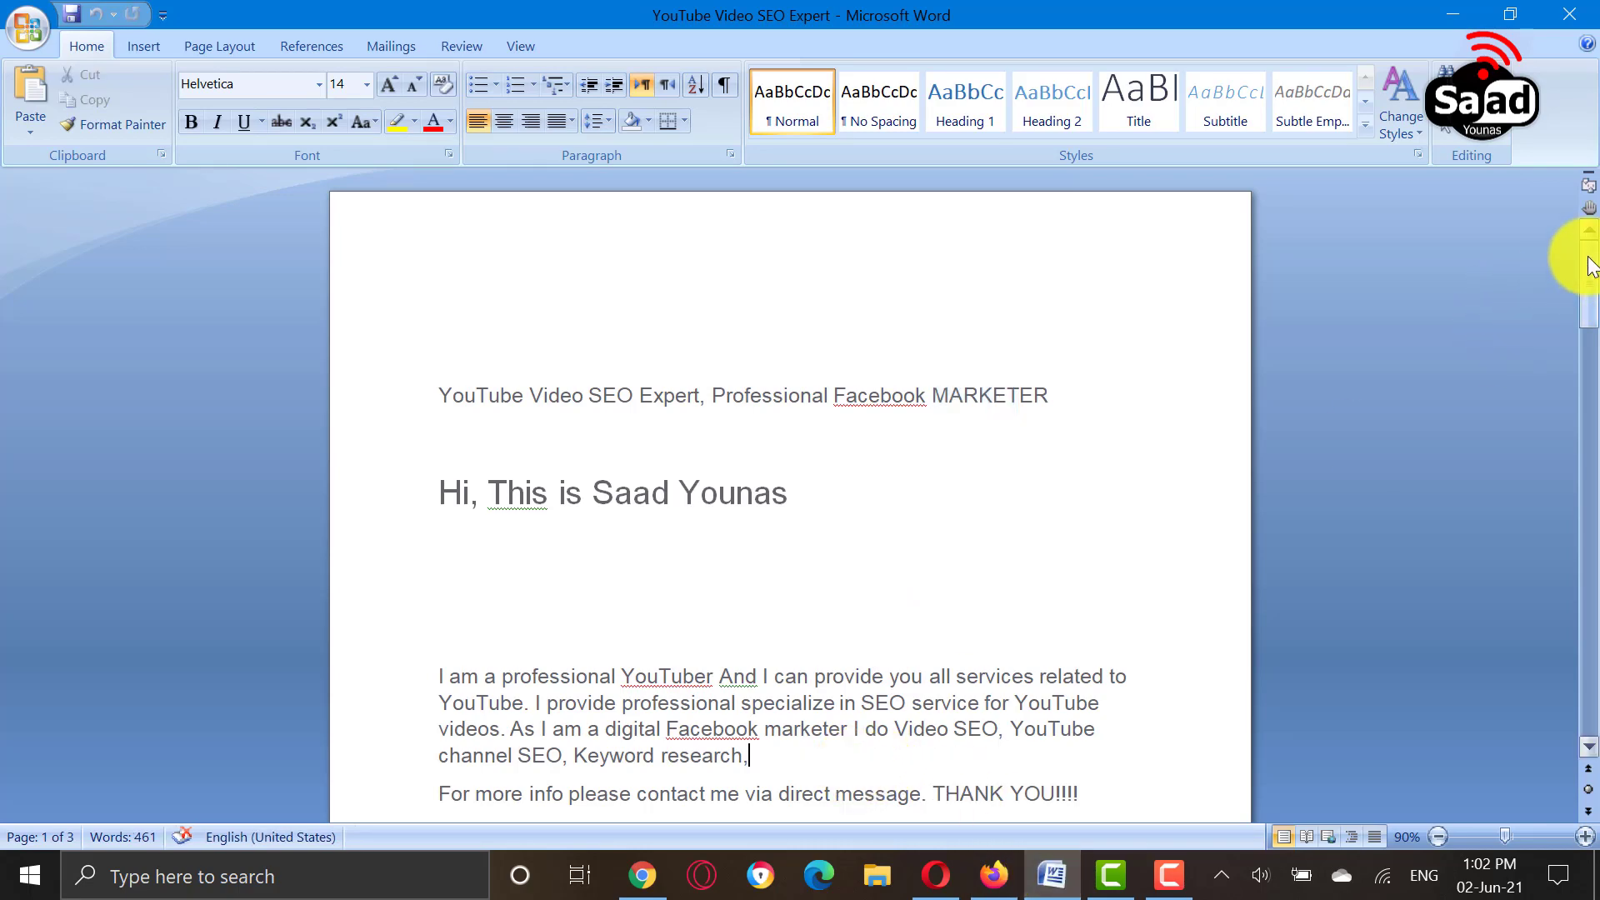
pyautogui.moveTo(1586, 266); pyautogui.dragTo(1585, 283)
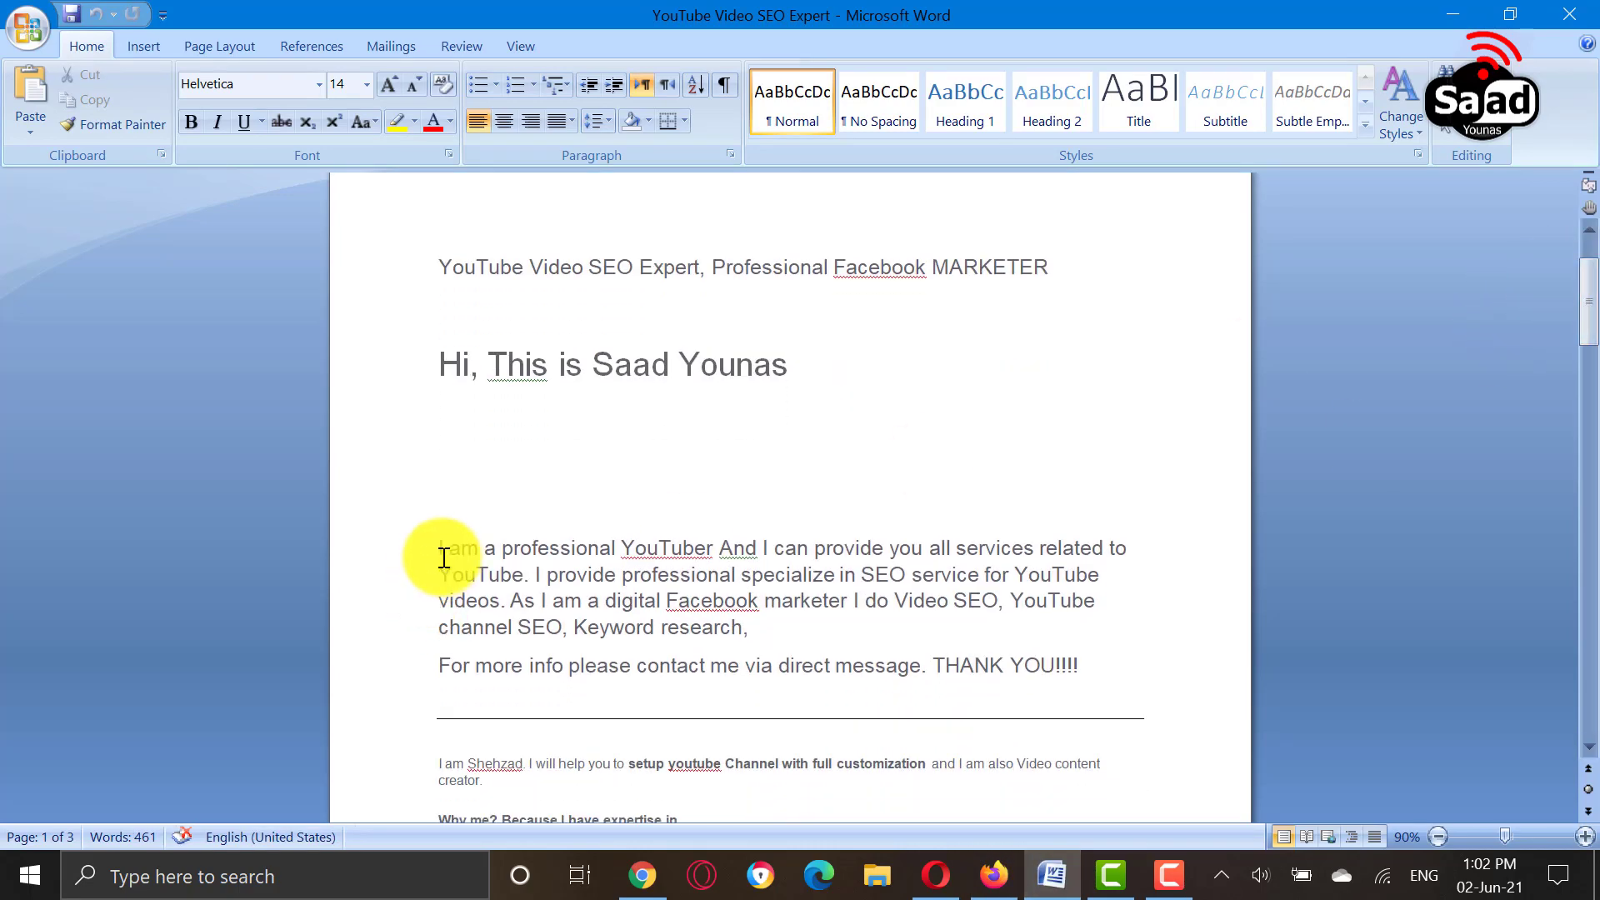
pyautogui.moveTo(441, 547); pyautogui.dragTo(1107, 696)
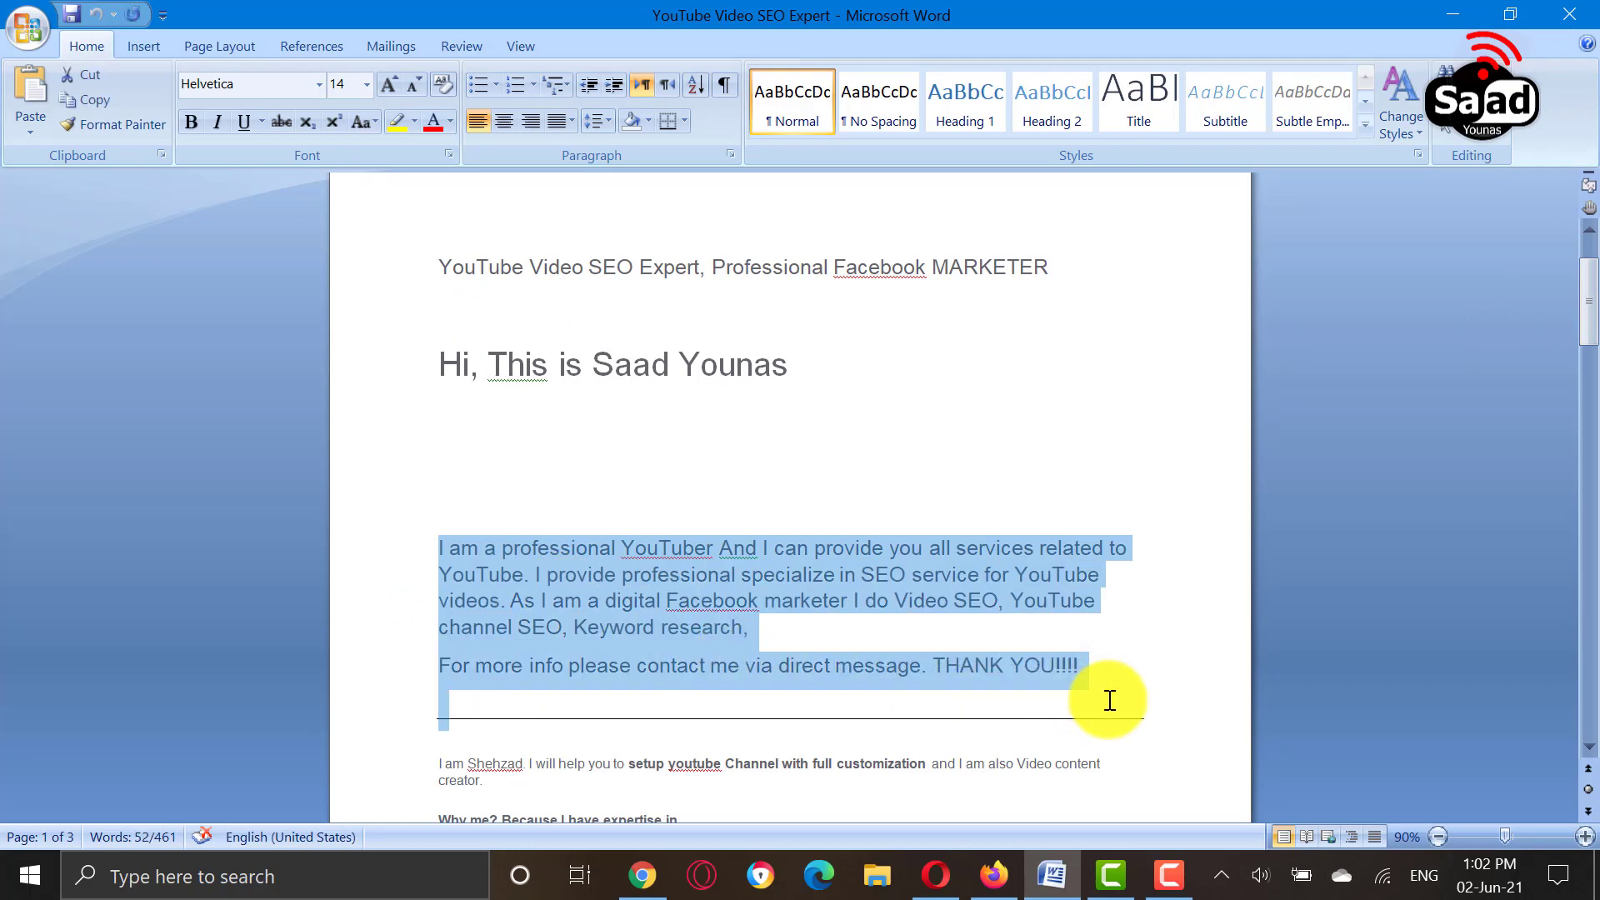
pyautogui.click(1450, 13)
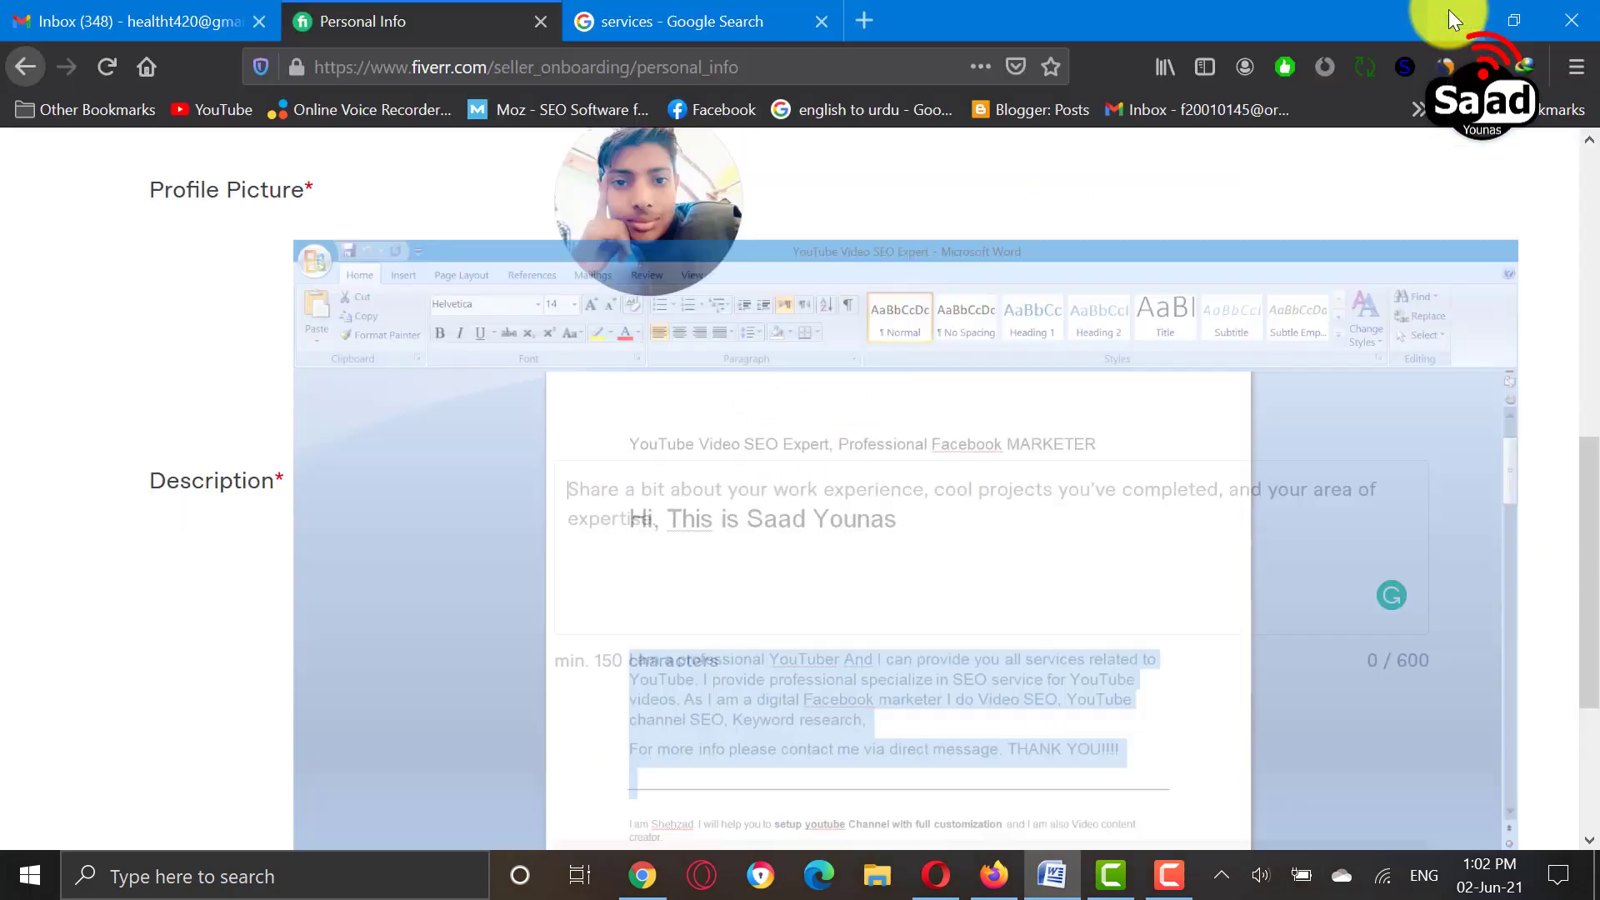
# - Paste the copied YouTube SEO bio into Description, reaching 311/600 characters
pyautogui.click(738, 496)
pyautogui.write('I am a professional YouTuber And I can provide you all services related to YouTube. I provide professional specialize in SEO service for YouTube videos. As I am a digital Facebook marketer I do Video SEO, YouTube channel SEO, Keyword research, For more info please contact me via direct message. THANK YOU!!!!')
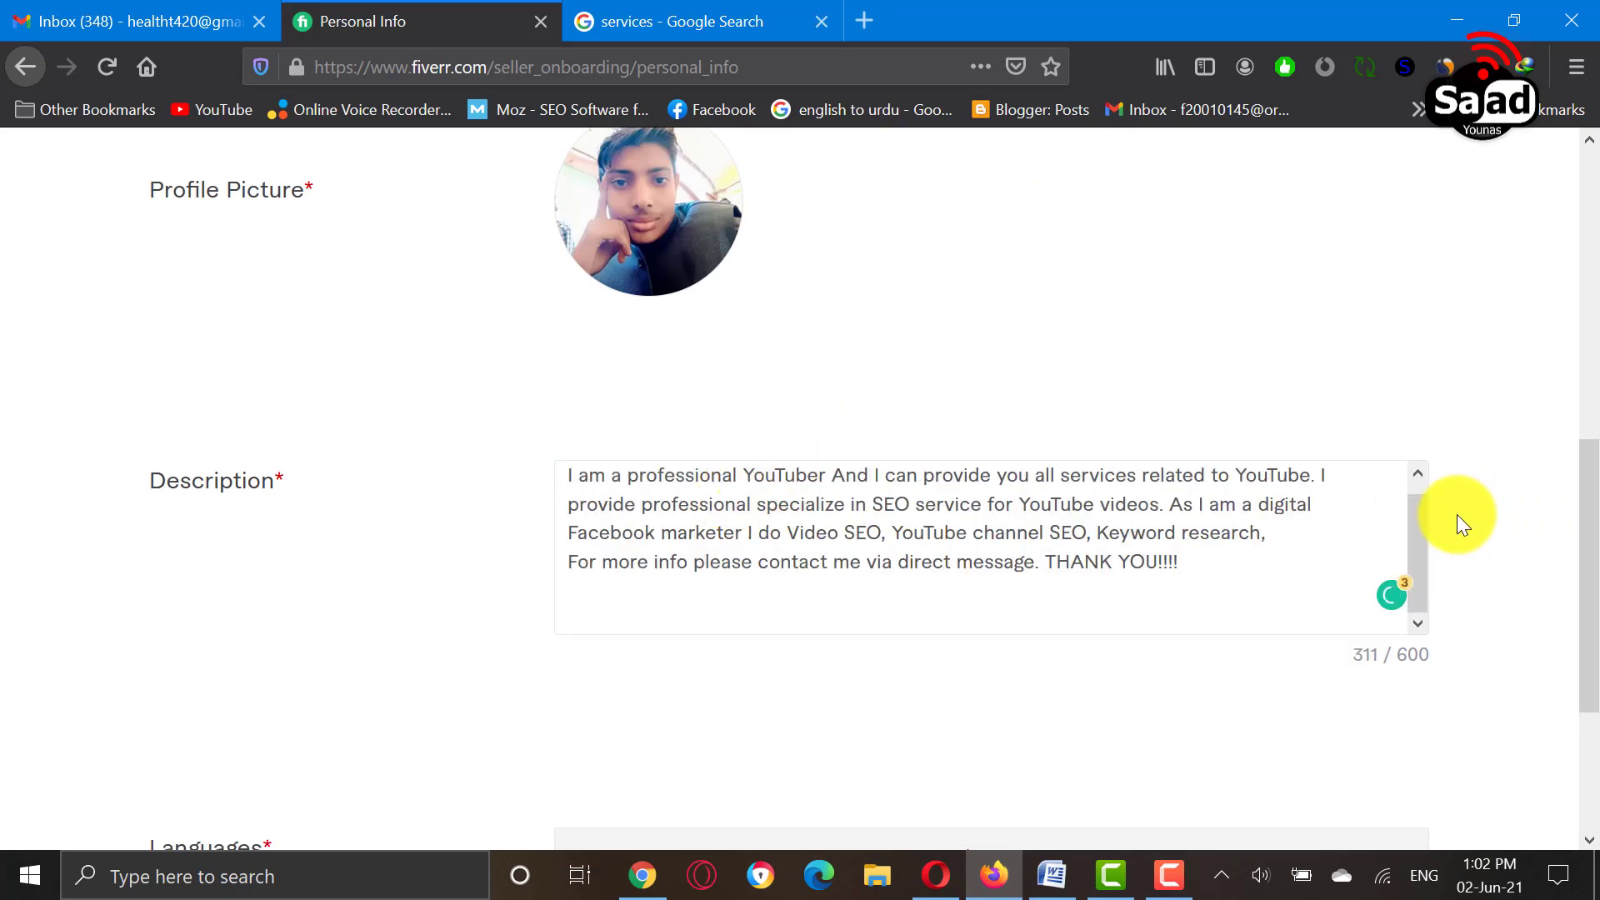
pyautogui.moveTo(1571, 477); pyautogui.dragTo(1556, 613)
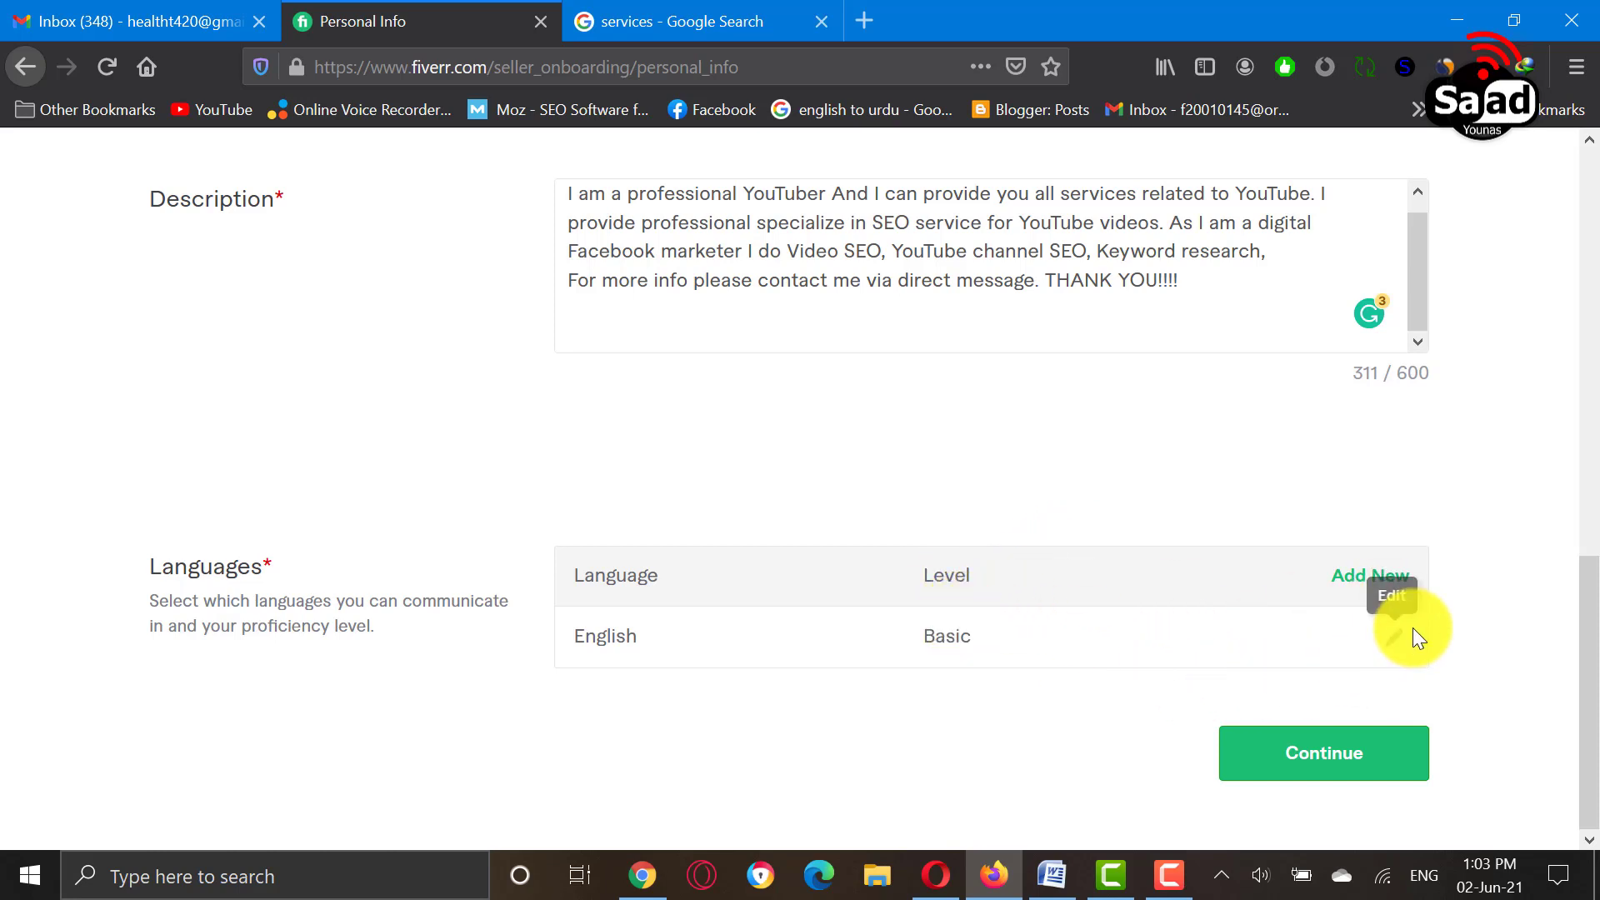
# - Change the English language entry to Basic proficiency
pyautogui.click(1398, 635)
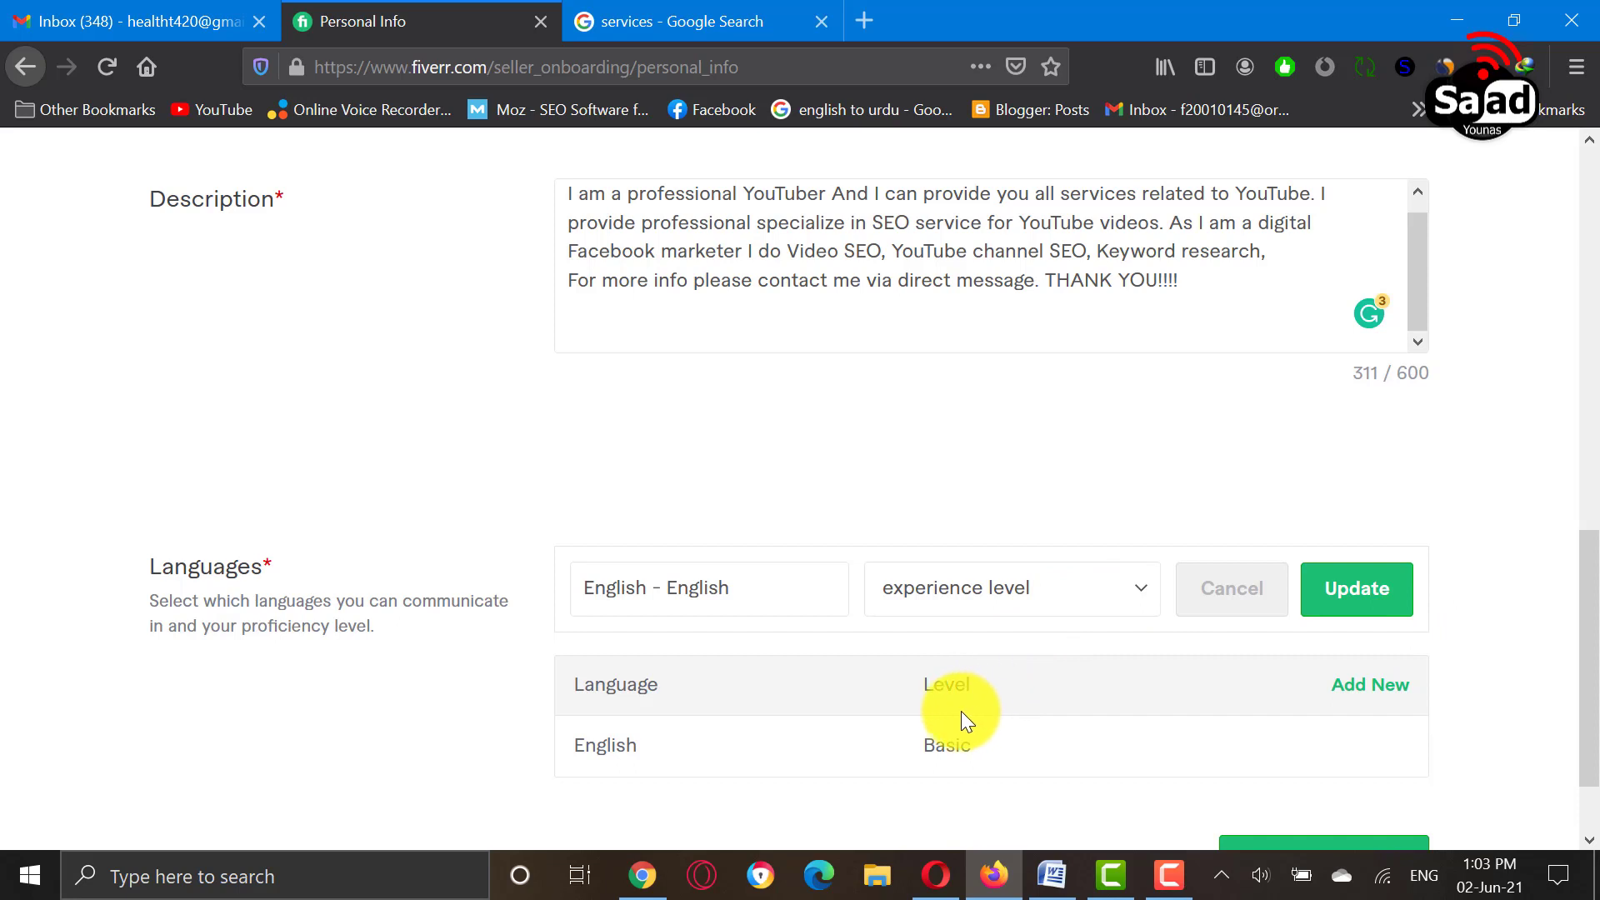
pyautogui.click(1050, 596)
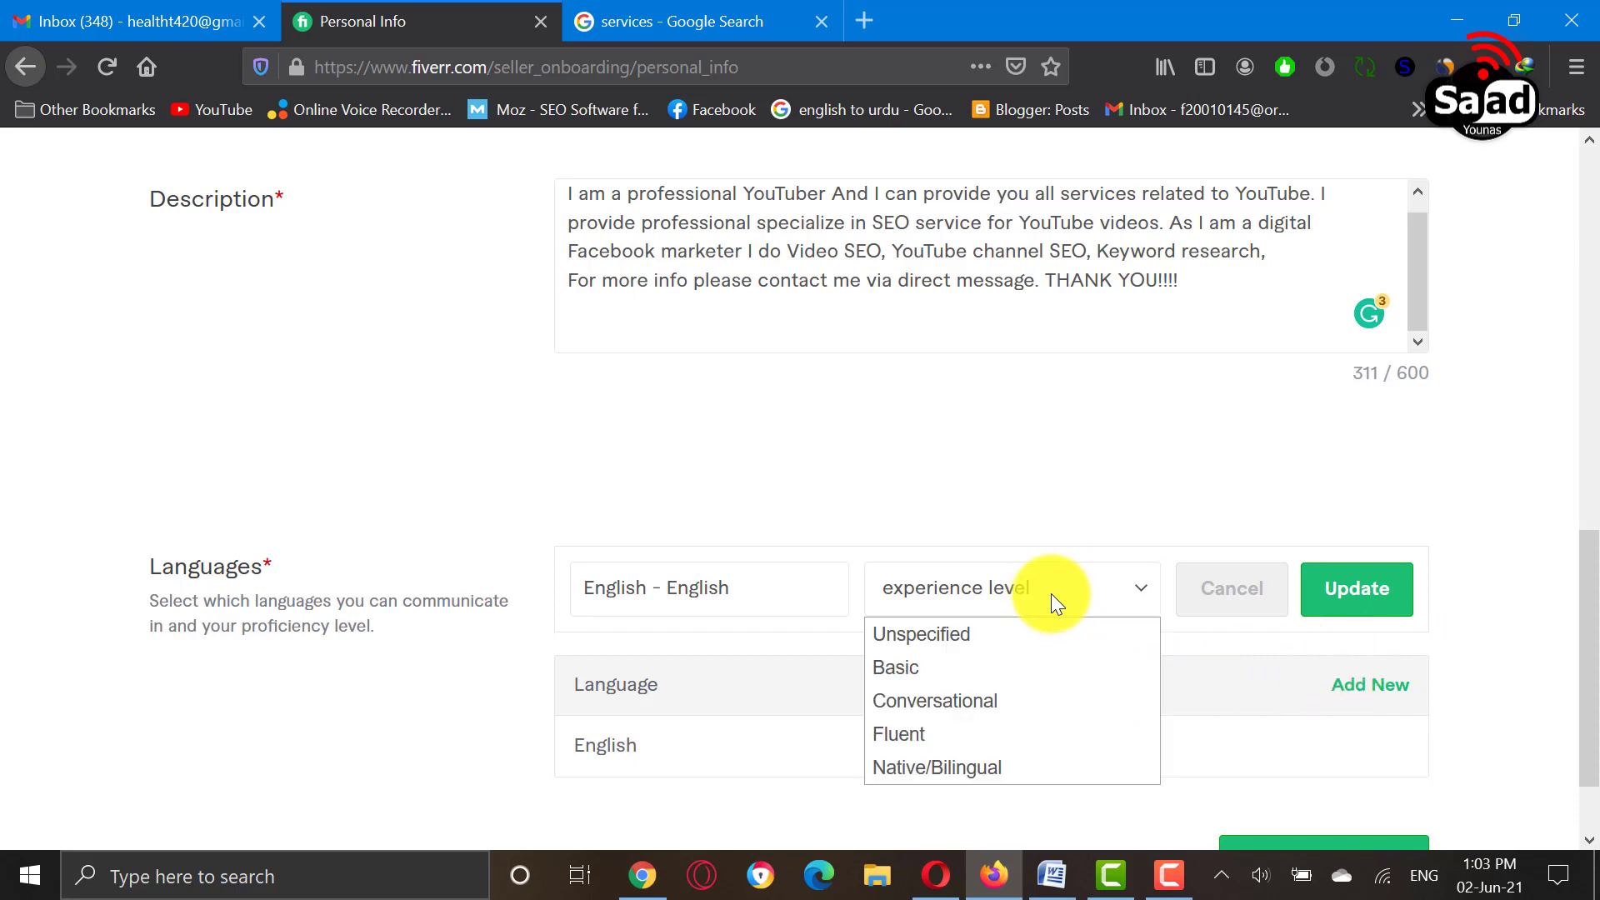
pyautogui.click(927, 666)
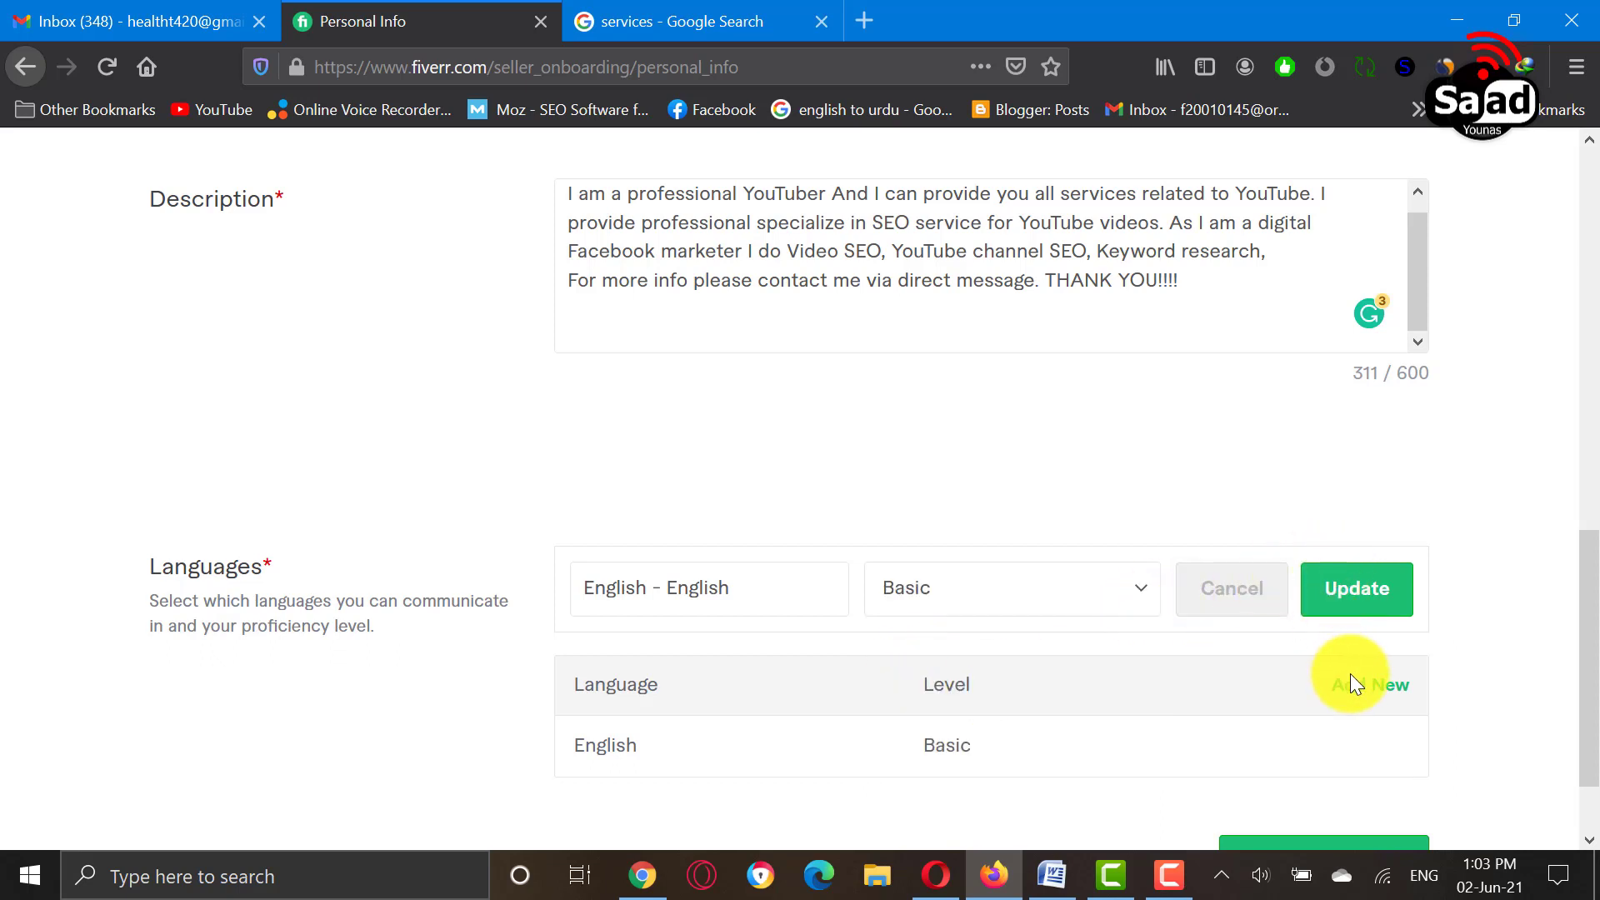
pyautogui.click(1348, 601)
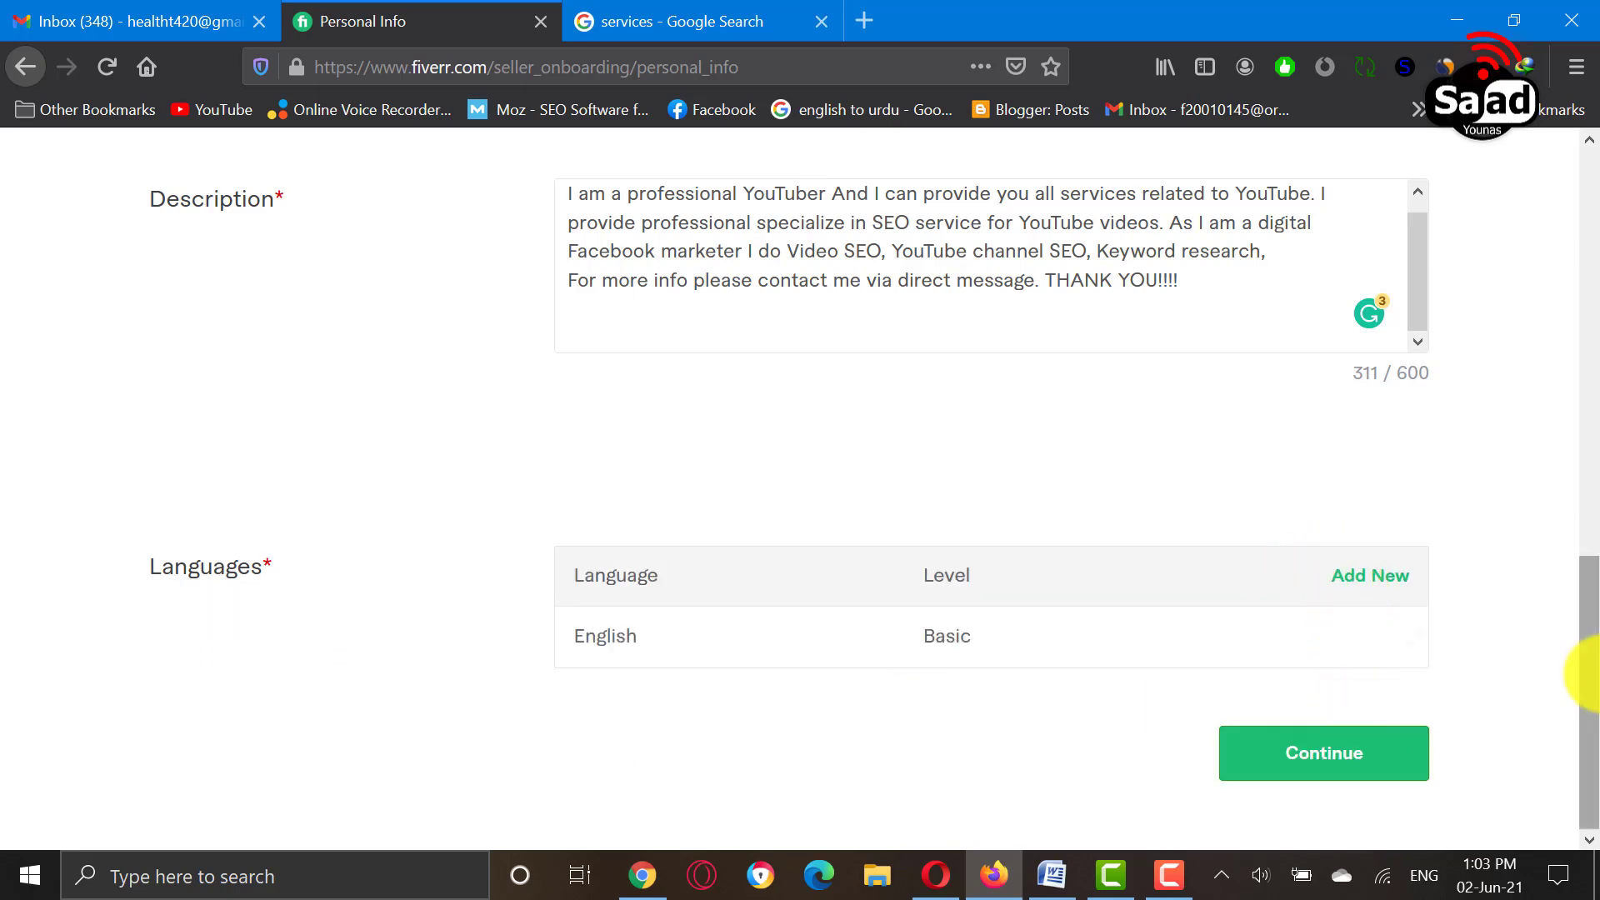
# - Add Urdu at Conversational level to the languages
pyautogui.click(1372, 577)
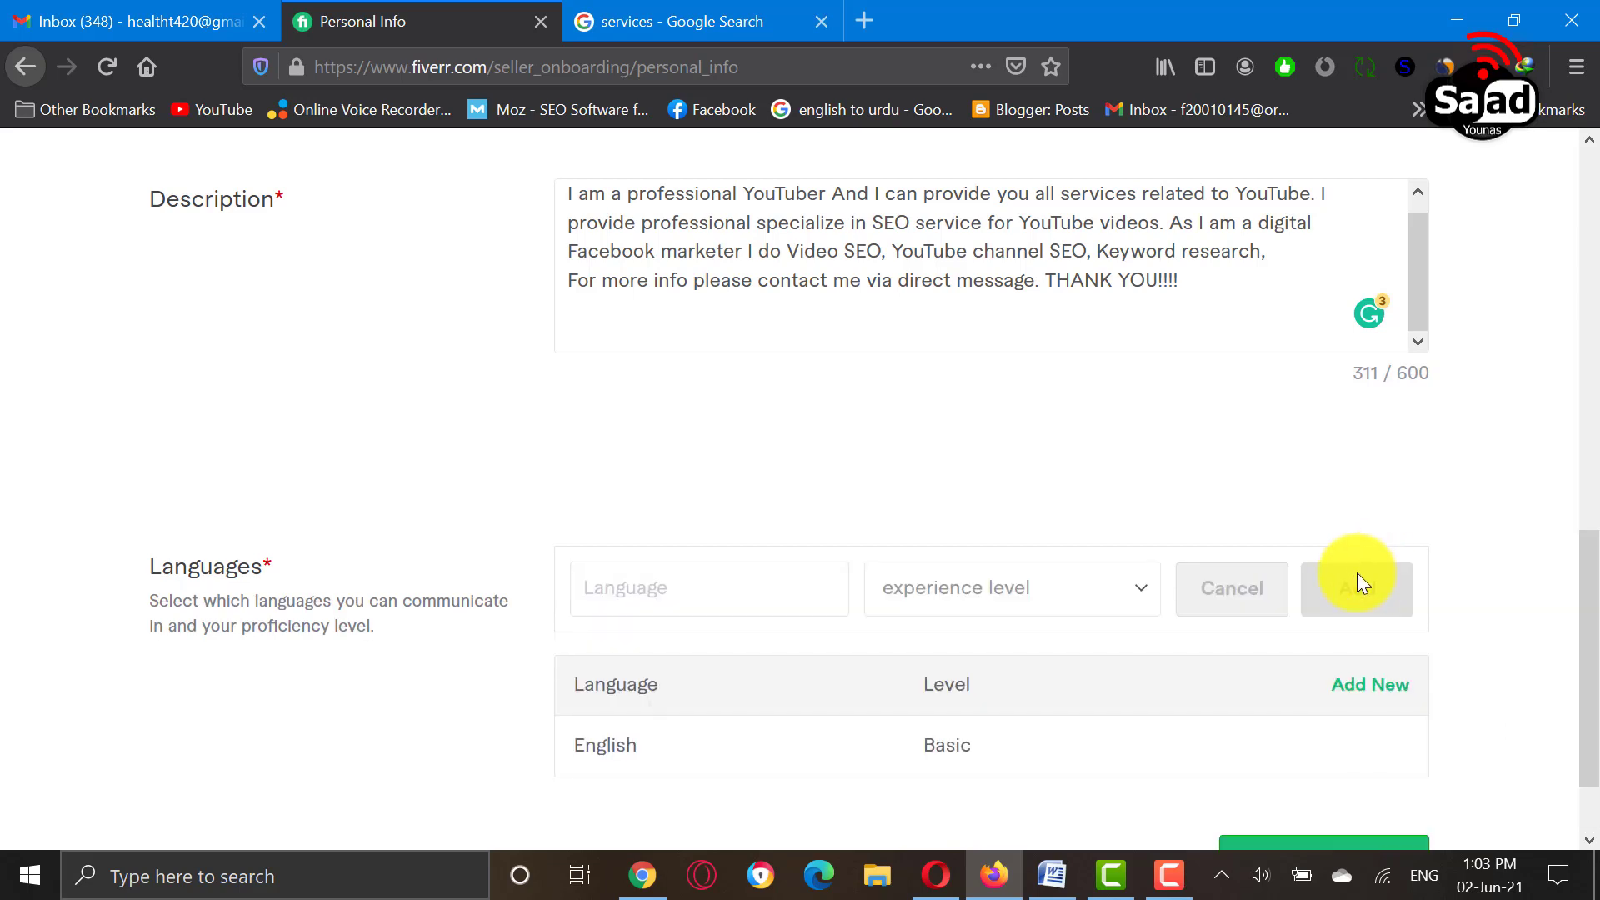
pyautogui.click(947, 576)
pyautogui.click(790, 586)
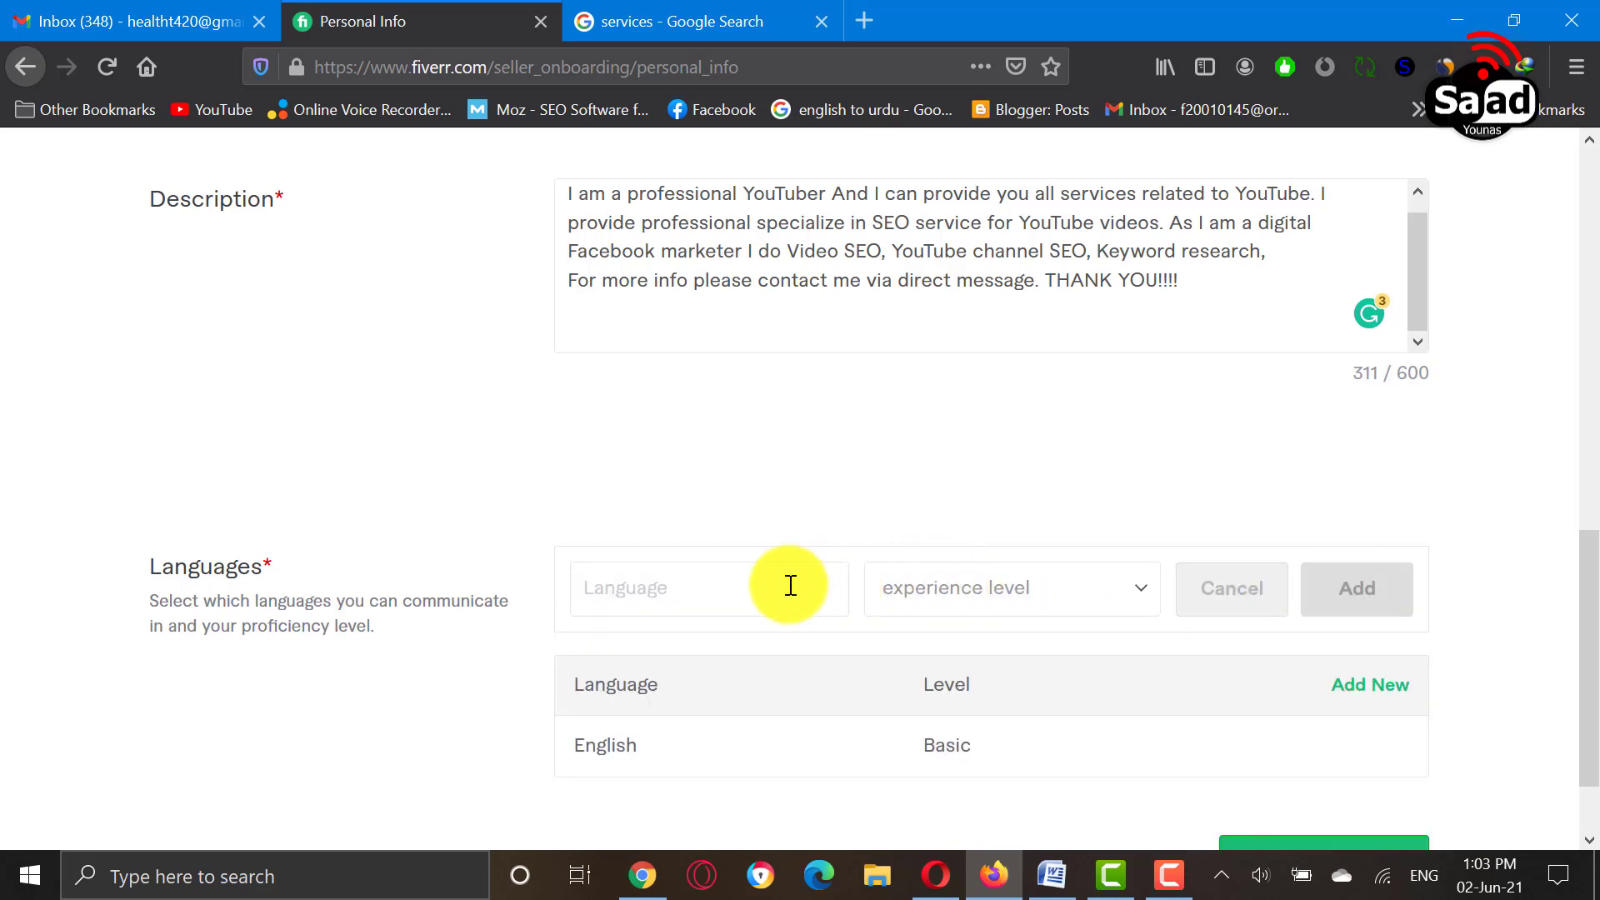
pyautogui.write('U')
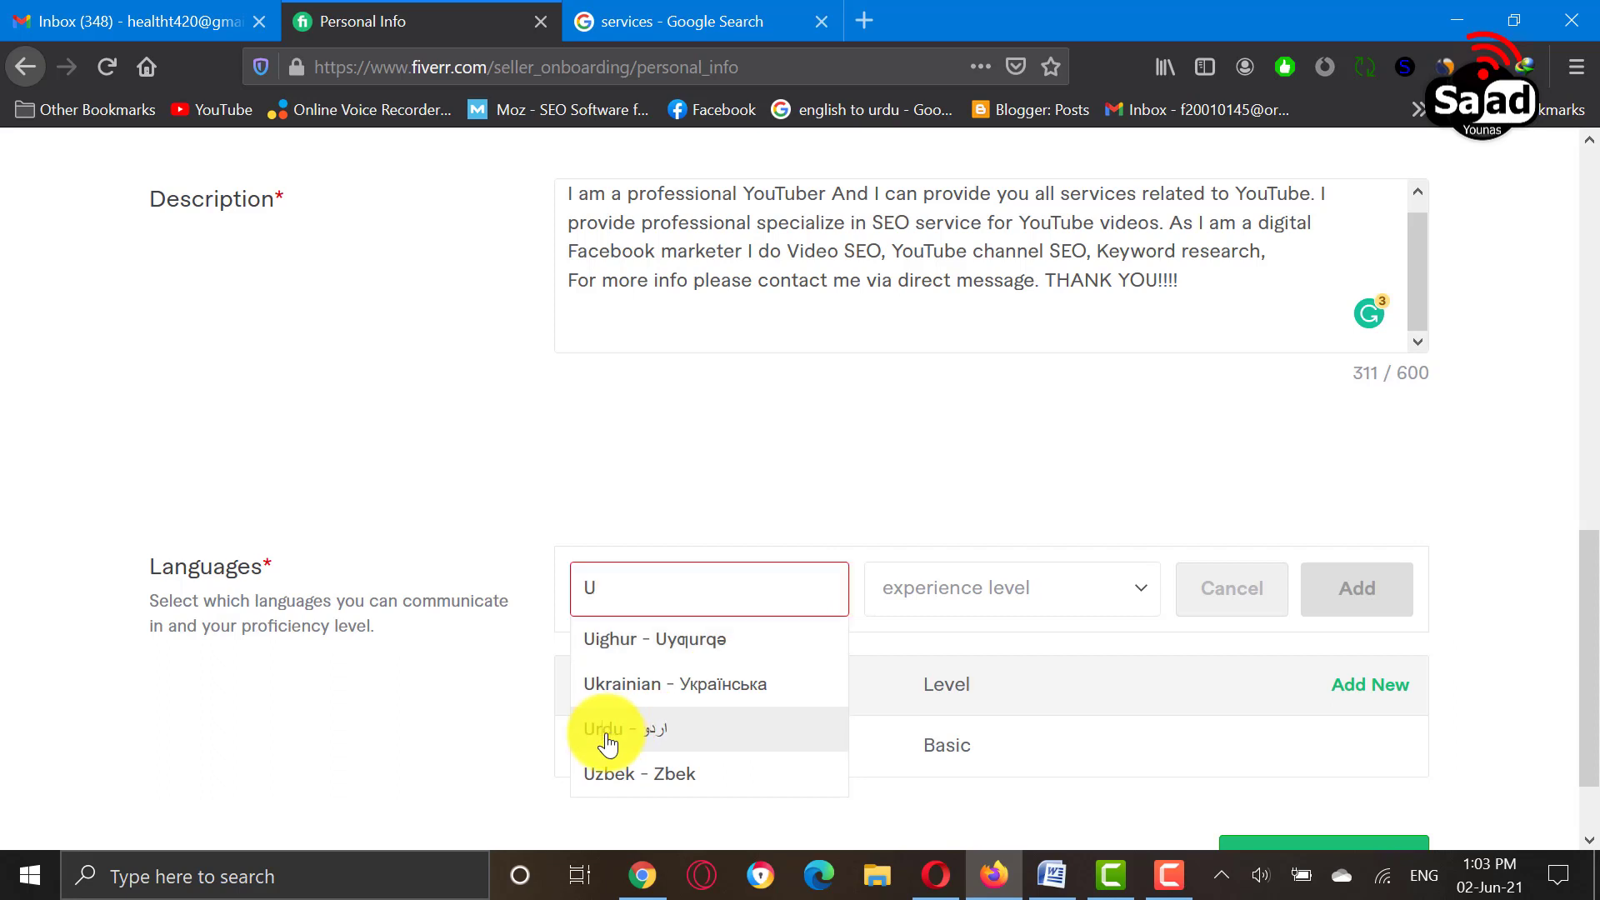
pyautogui.click(604, 730)
pyautogui.click(1027, 603)
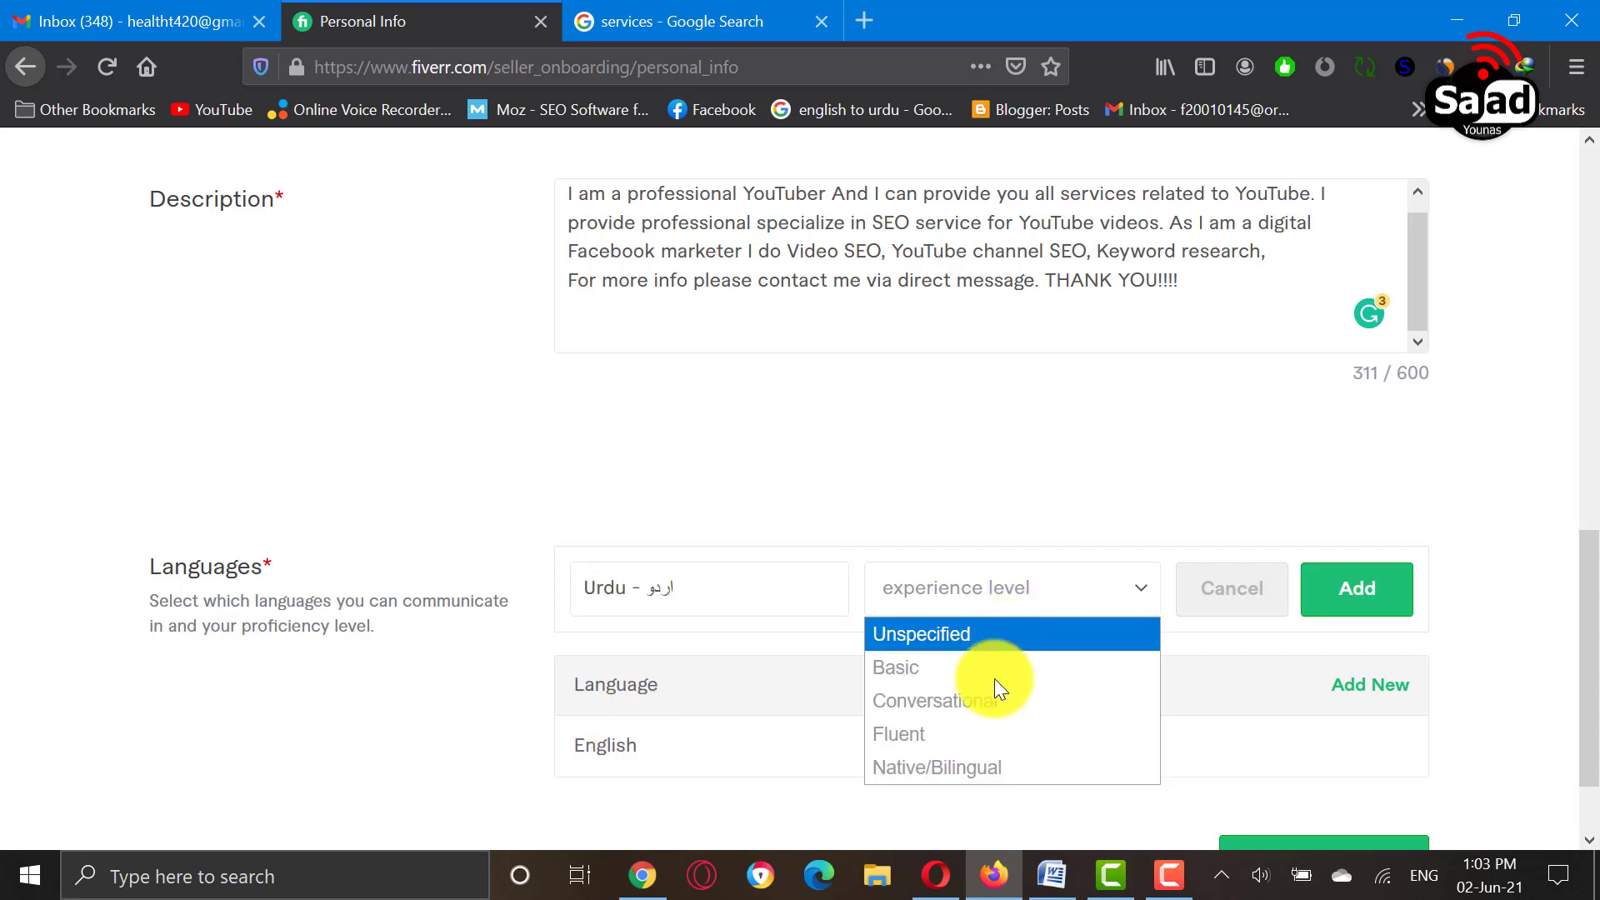
pyautogui.click(953, 702)
pyautogui.click(1352, 586)
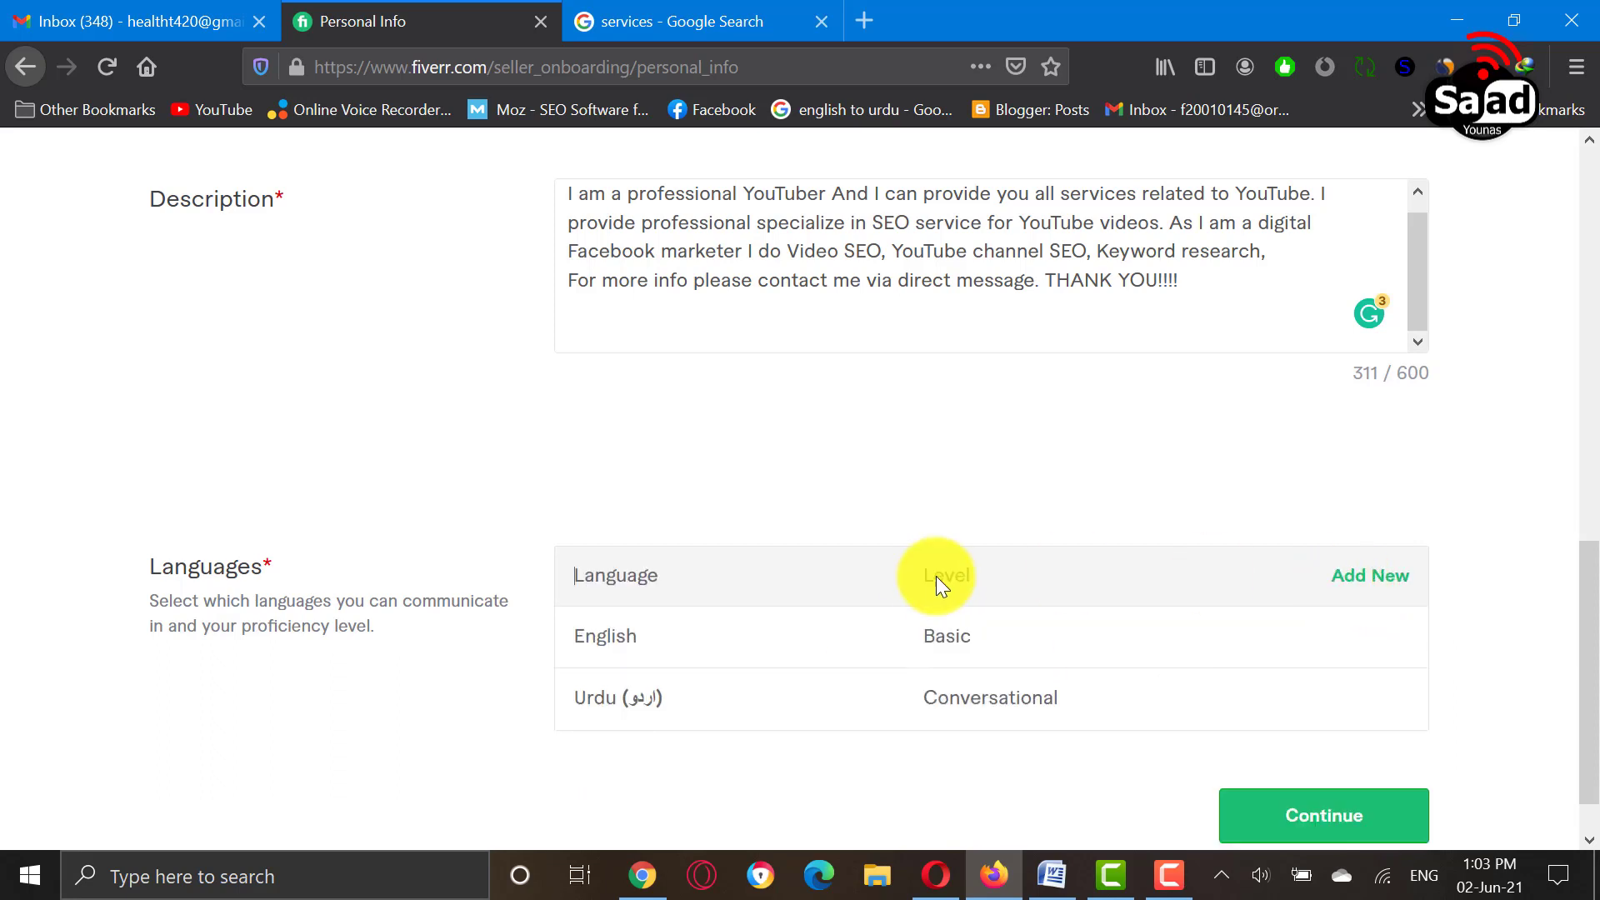
# - Add Hindi at Basic level to the languages
pyautogui.click(1348, 584)
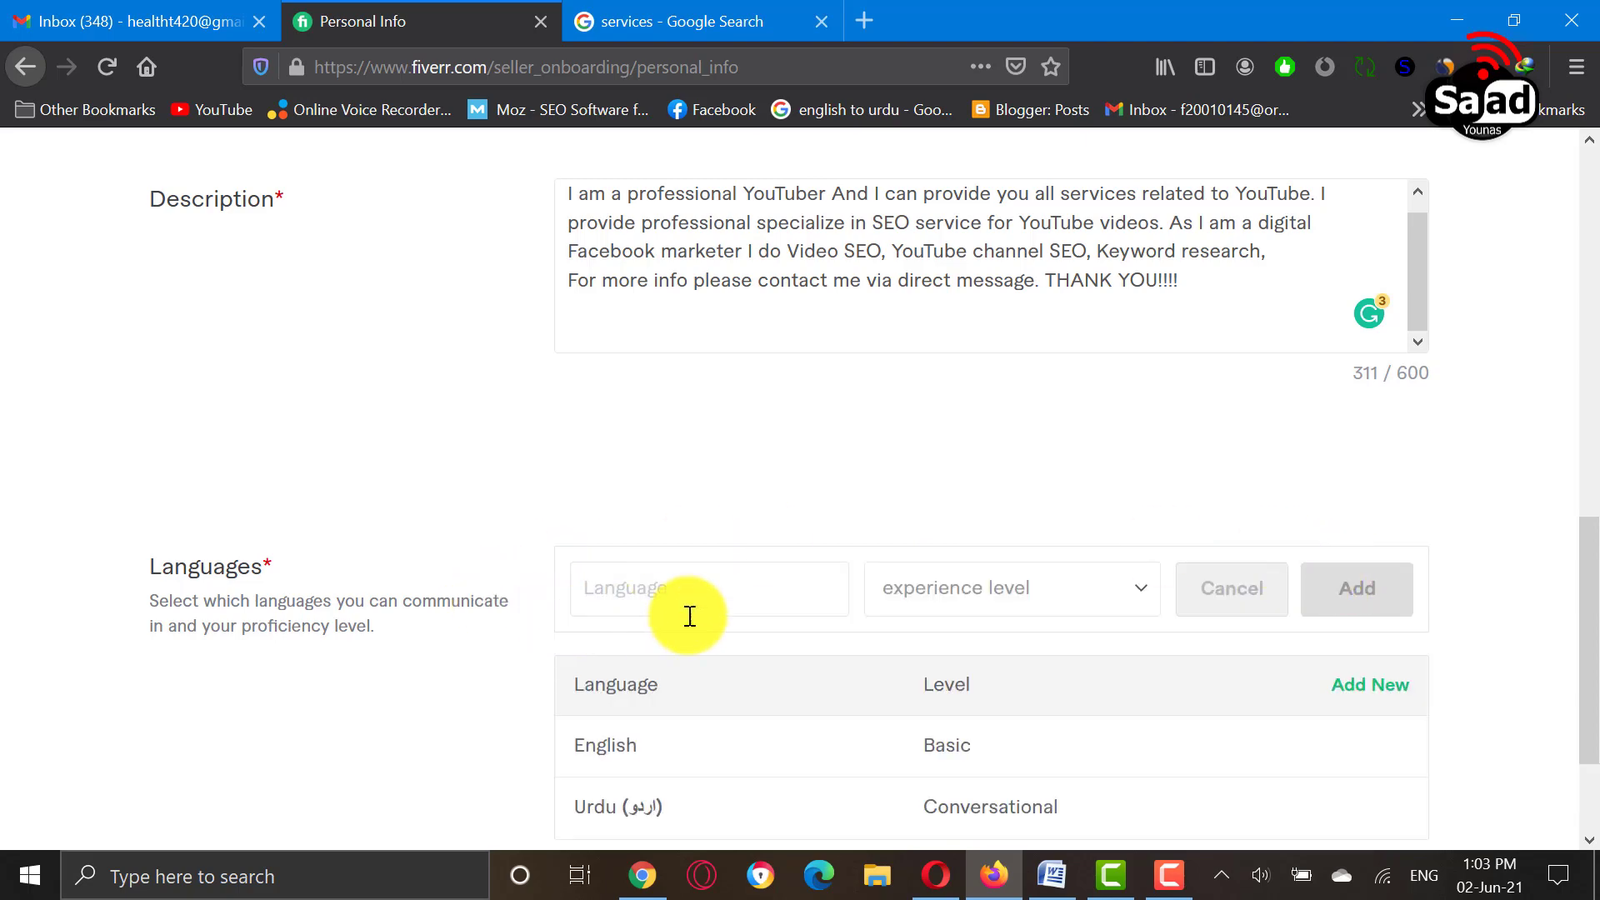
pyautogui.write('Hi')
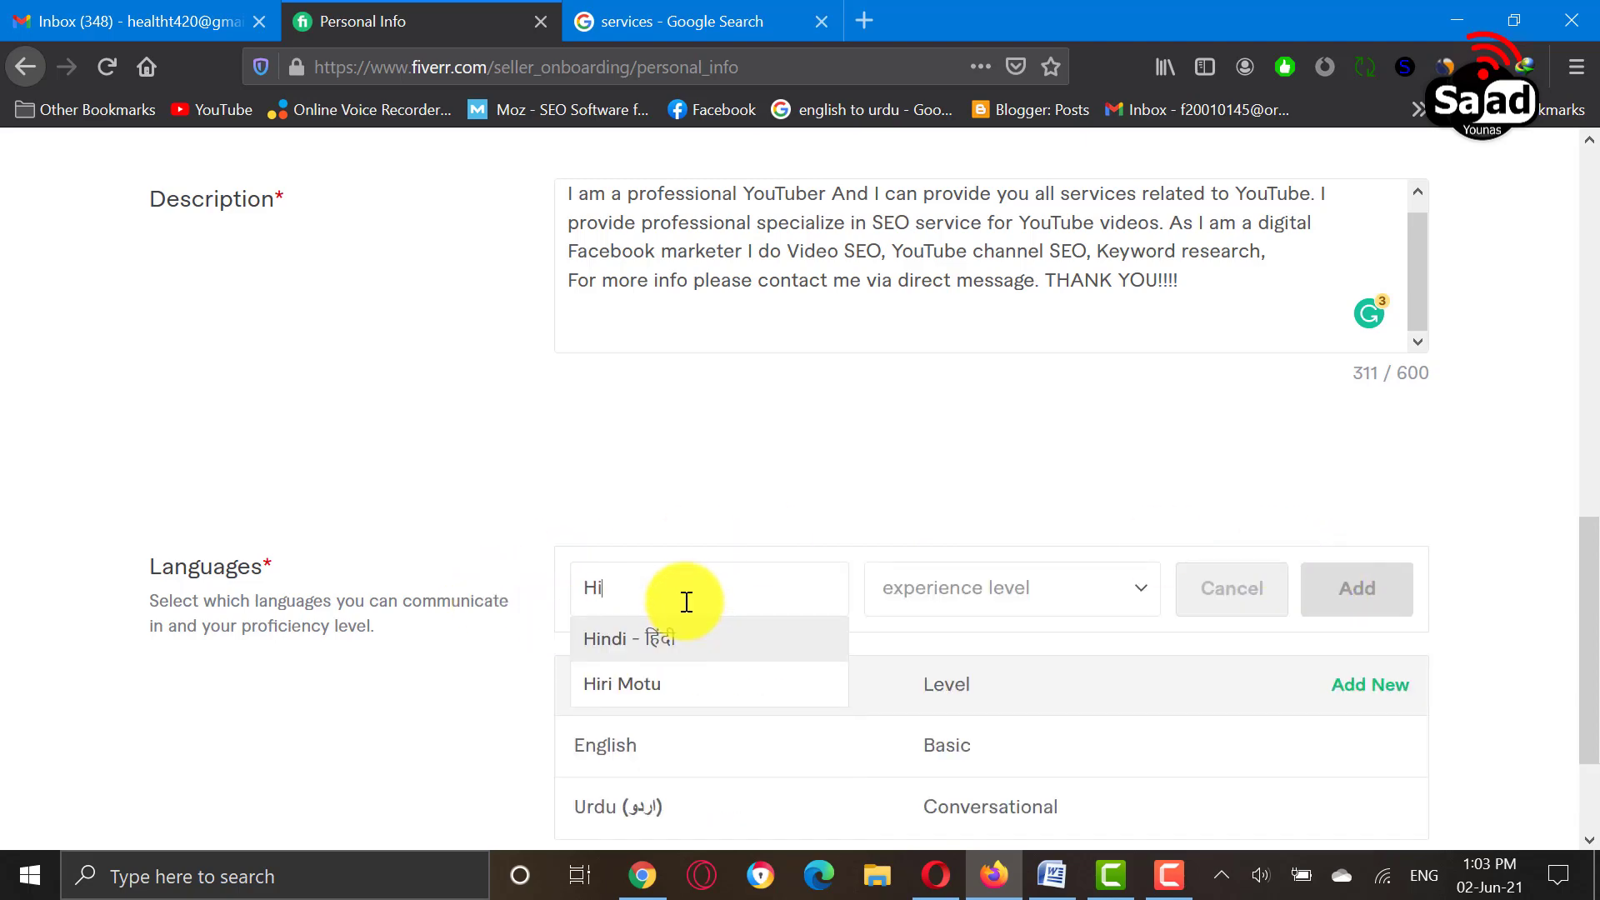
pyautogui.click(636, 641)
pyautogui.click(1093, 595)
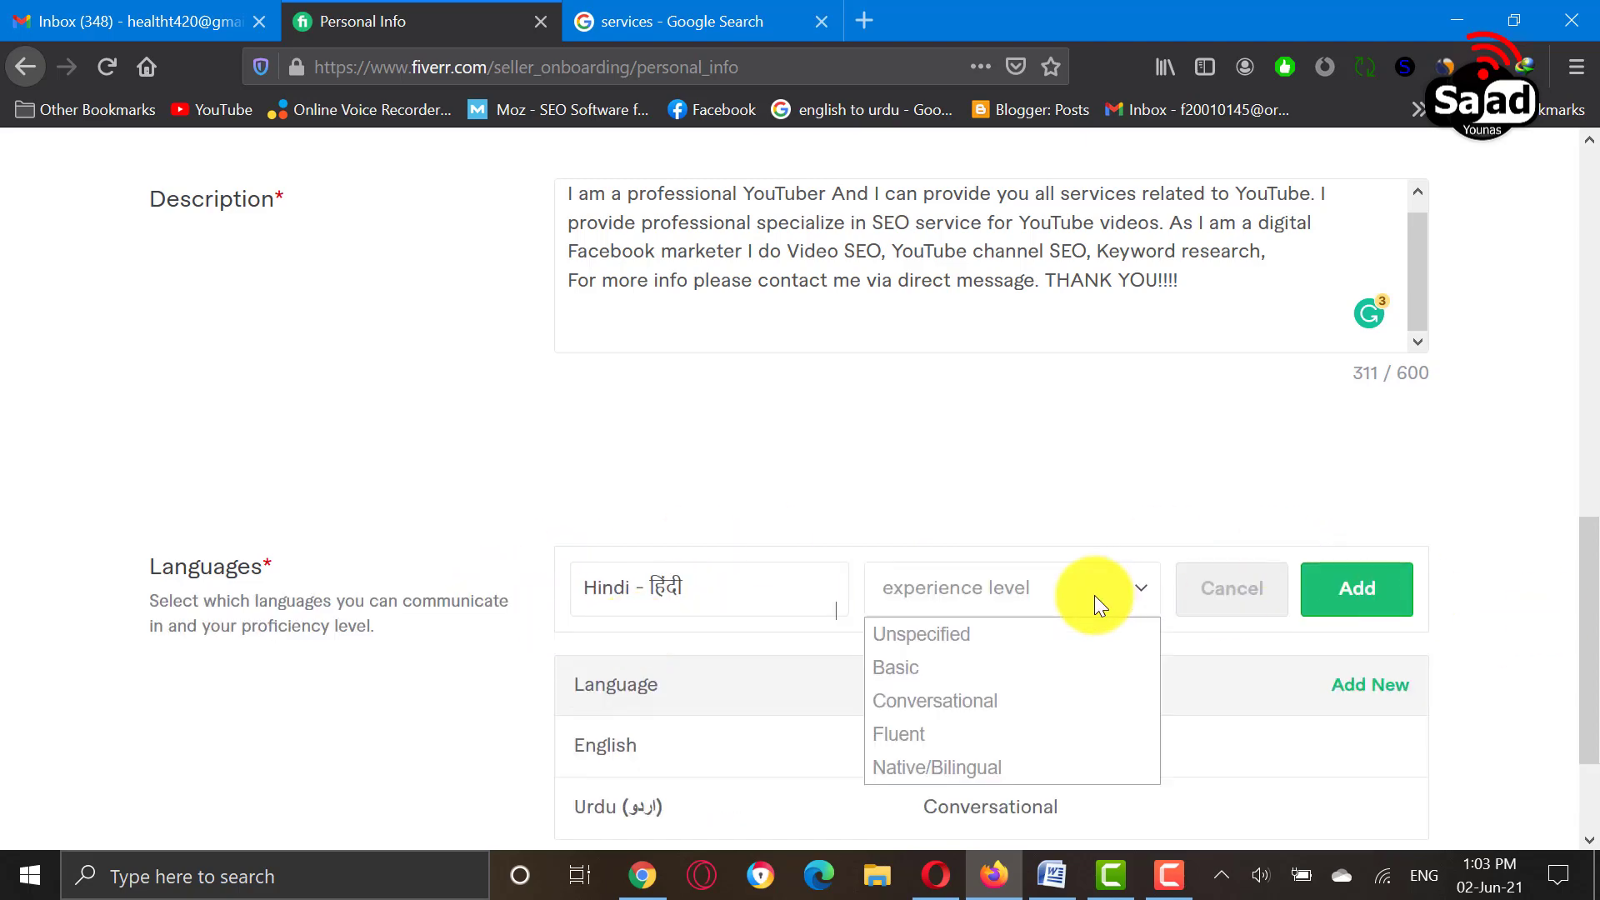
pyautogui.click(967, 668)
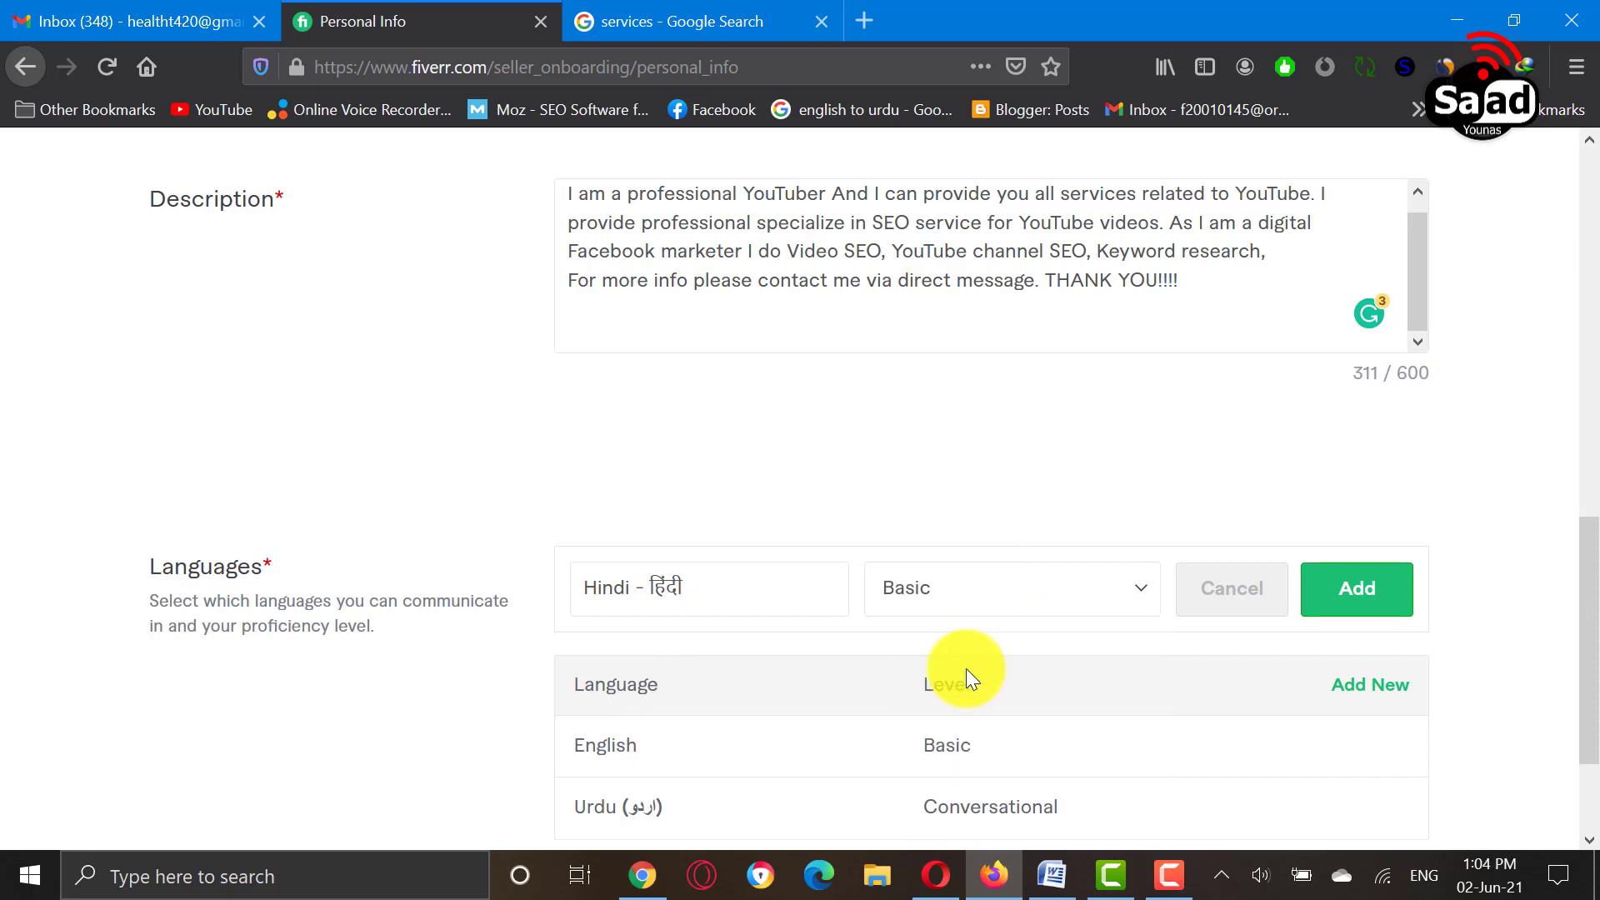
pyautogui.click(1393, 597)
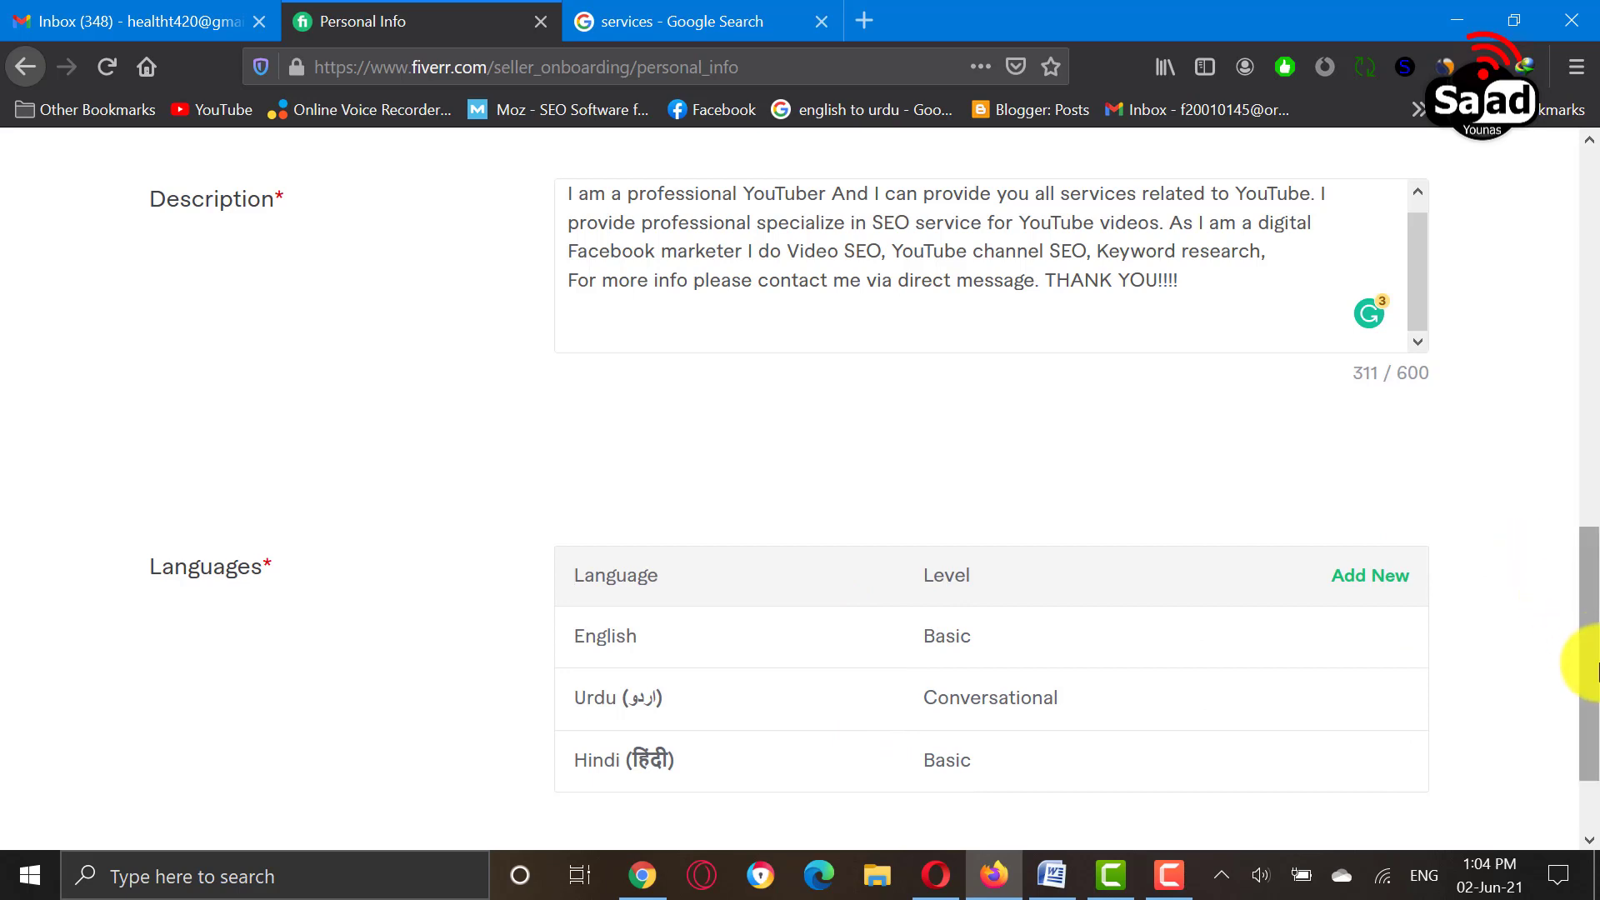
# - Add Punjabi at Fluent level to the languages
pyautogui.scroll(-1, 1583, 667)
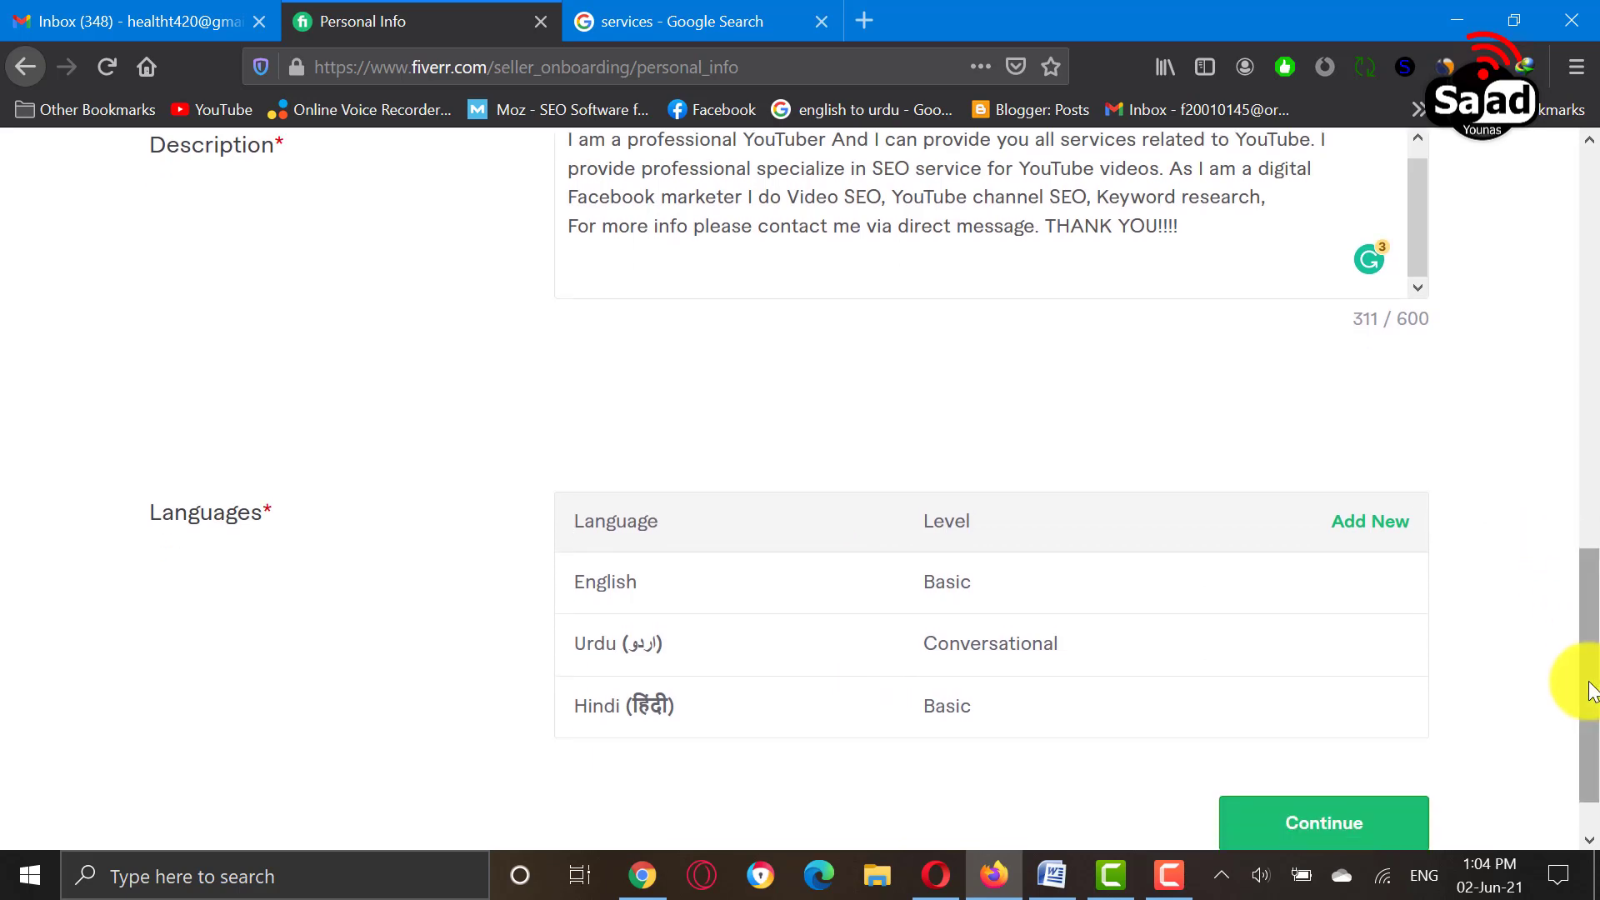
pyautogui.scroll(-1, 1592, 692)
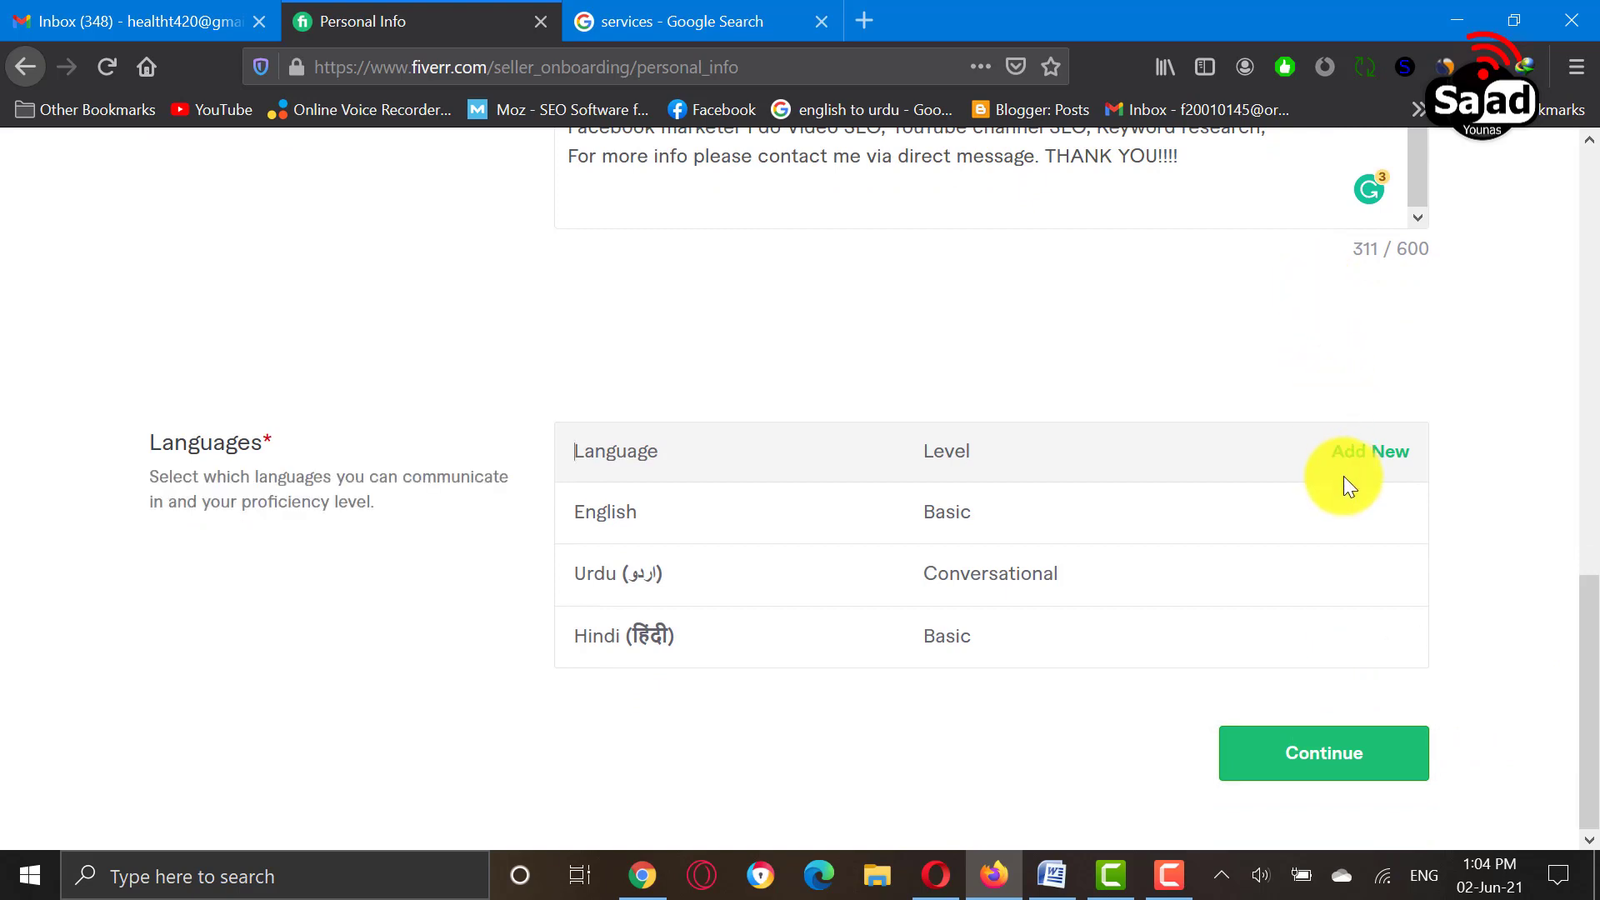
pyautogui.click(1358, 455)
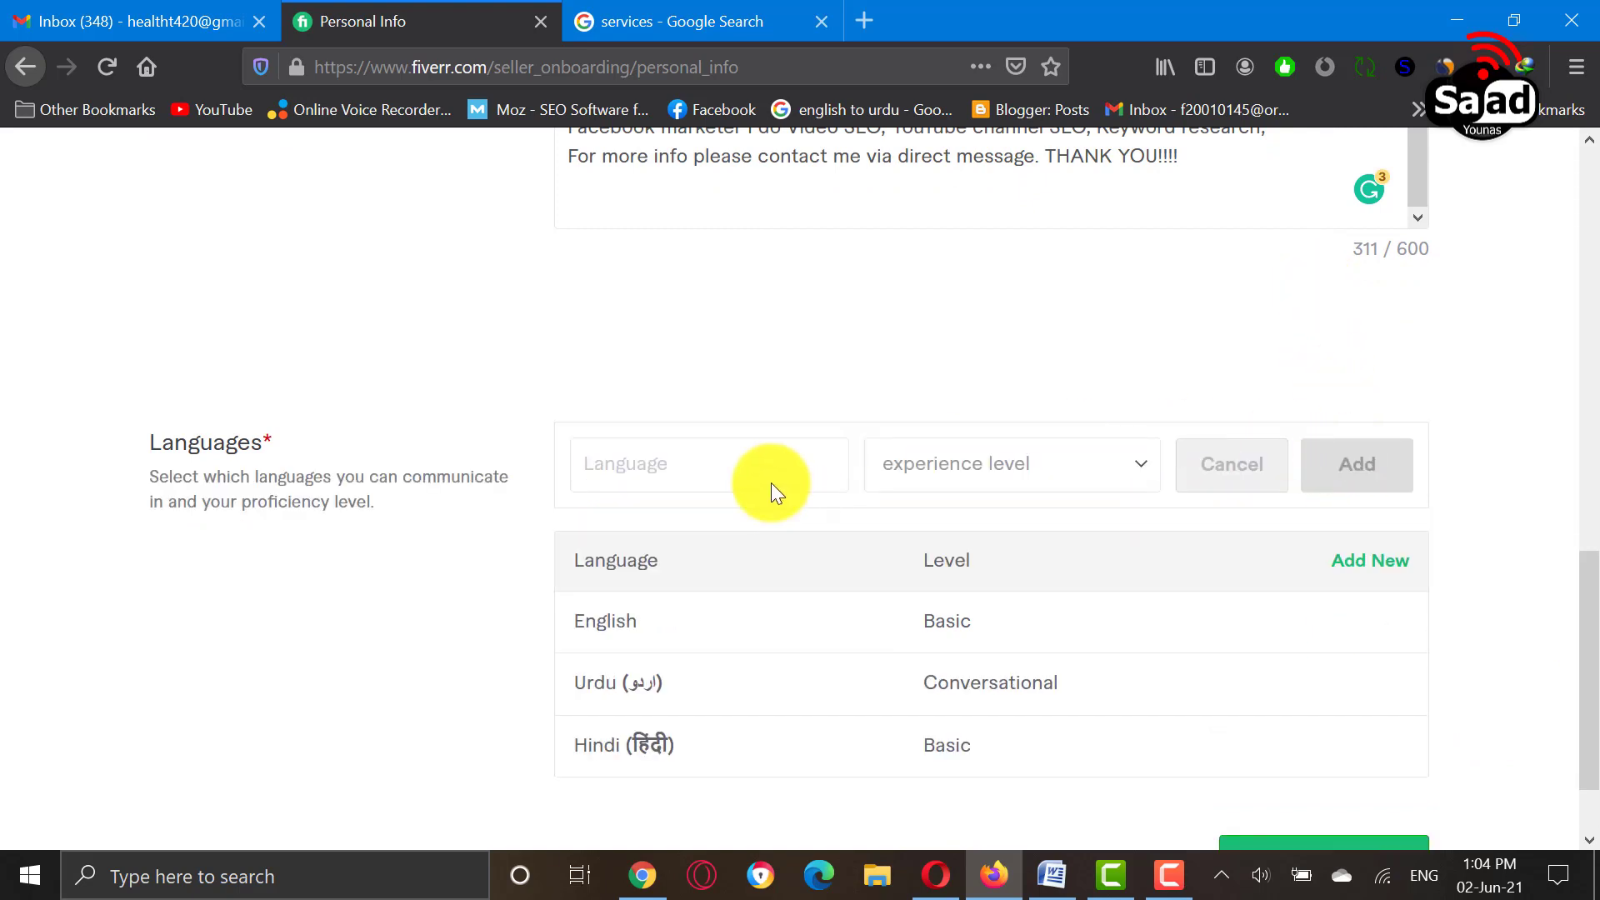
pyautogui.click(727, 467)
pyautogui.click(708, 500)
pyautogui.click(1013, 463)
pyautogui.click(972, 608)
pyautogui.click(1357, 464)
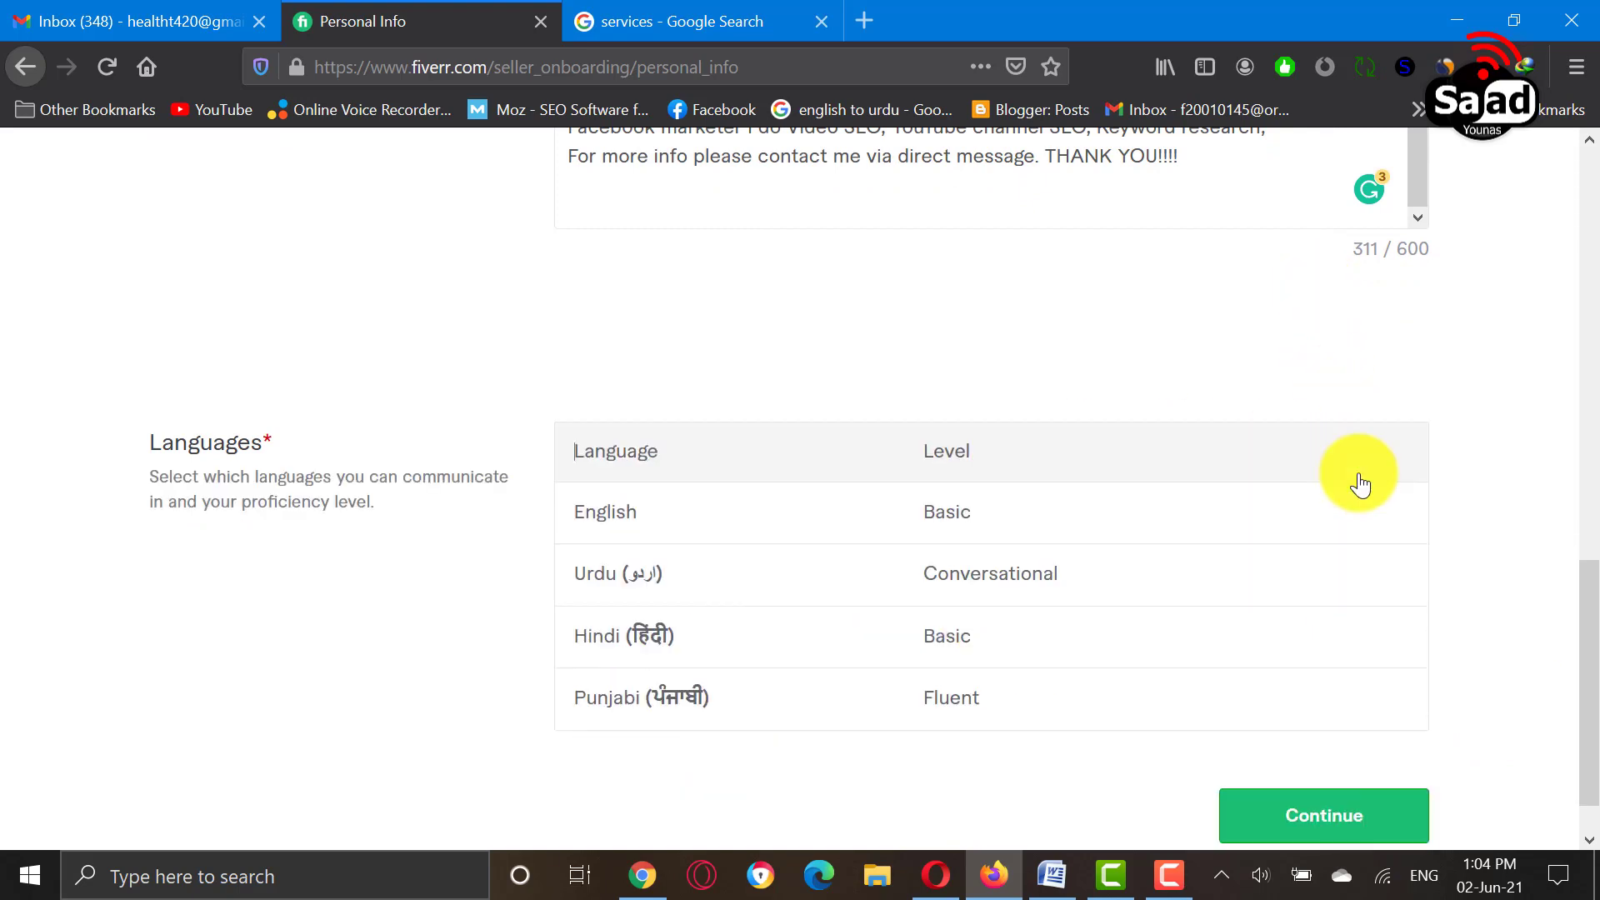
pyautogui.moveTo(1575, 650); pyautogui.dragTo(1583, 296)
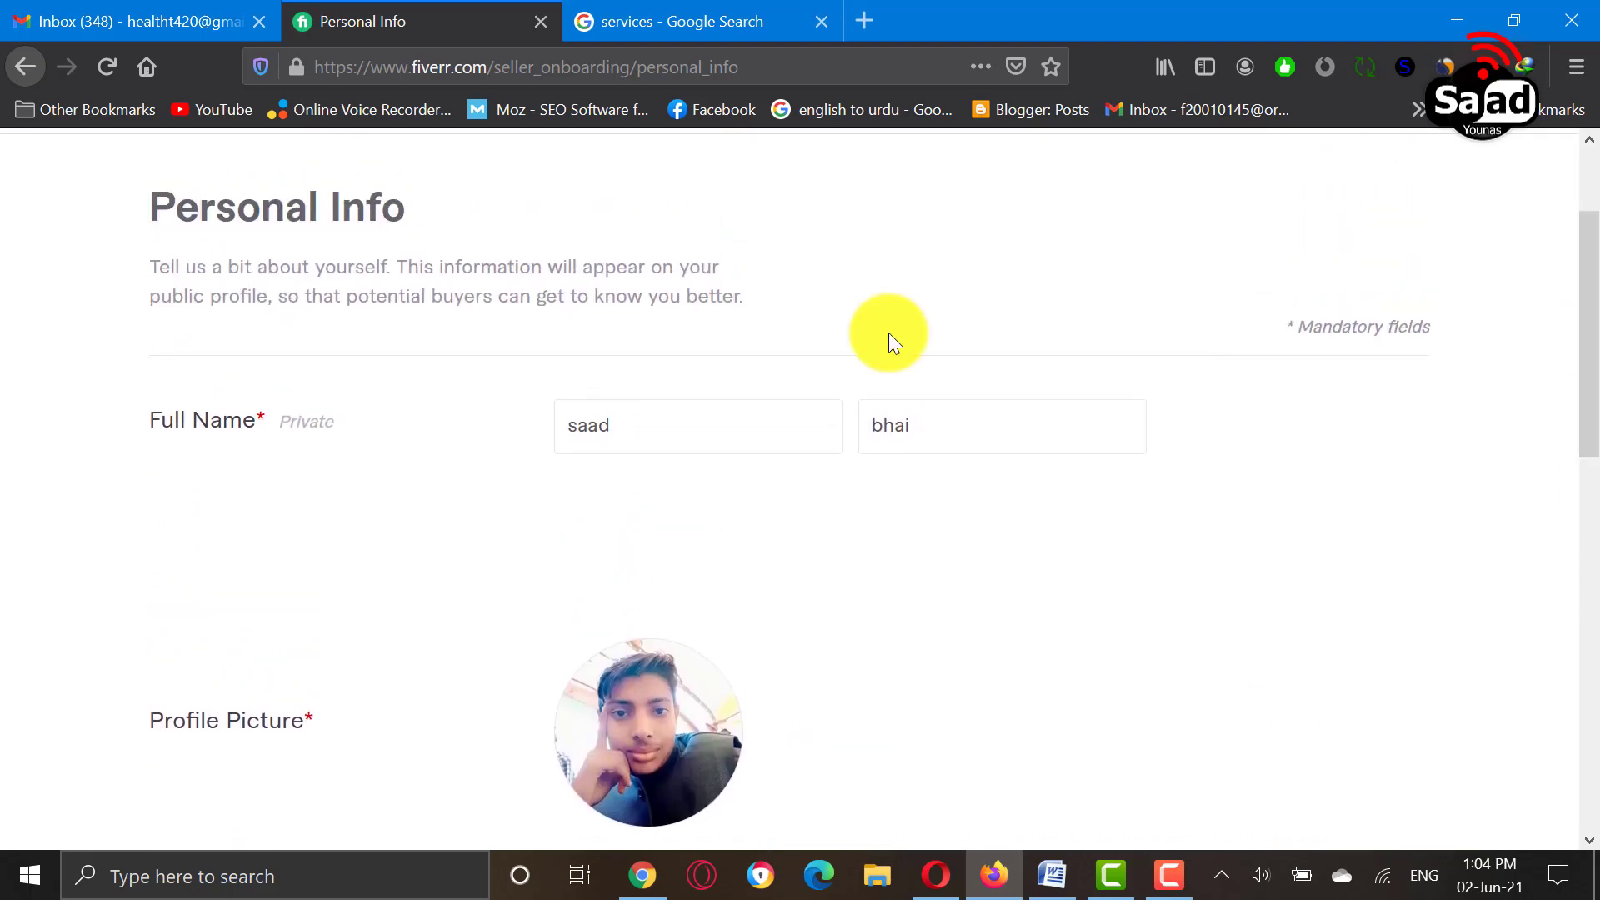
# - Retype the first name with a capital initial
pyautogui.click(567, 431)
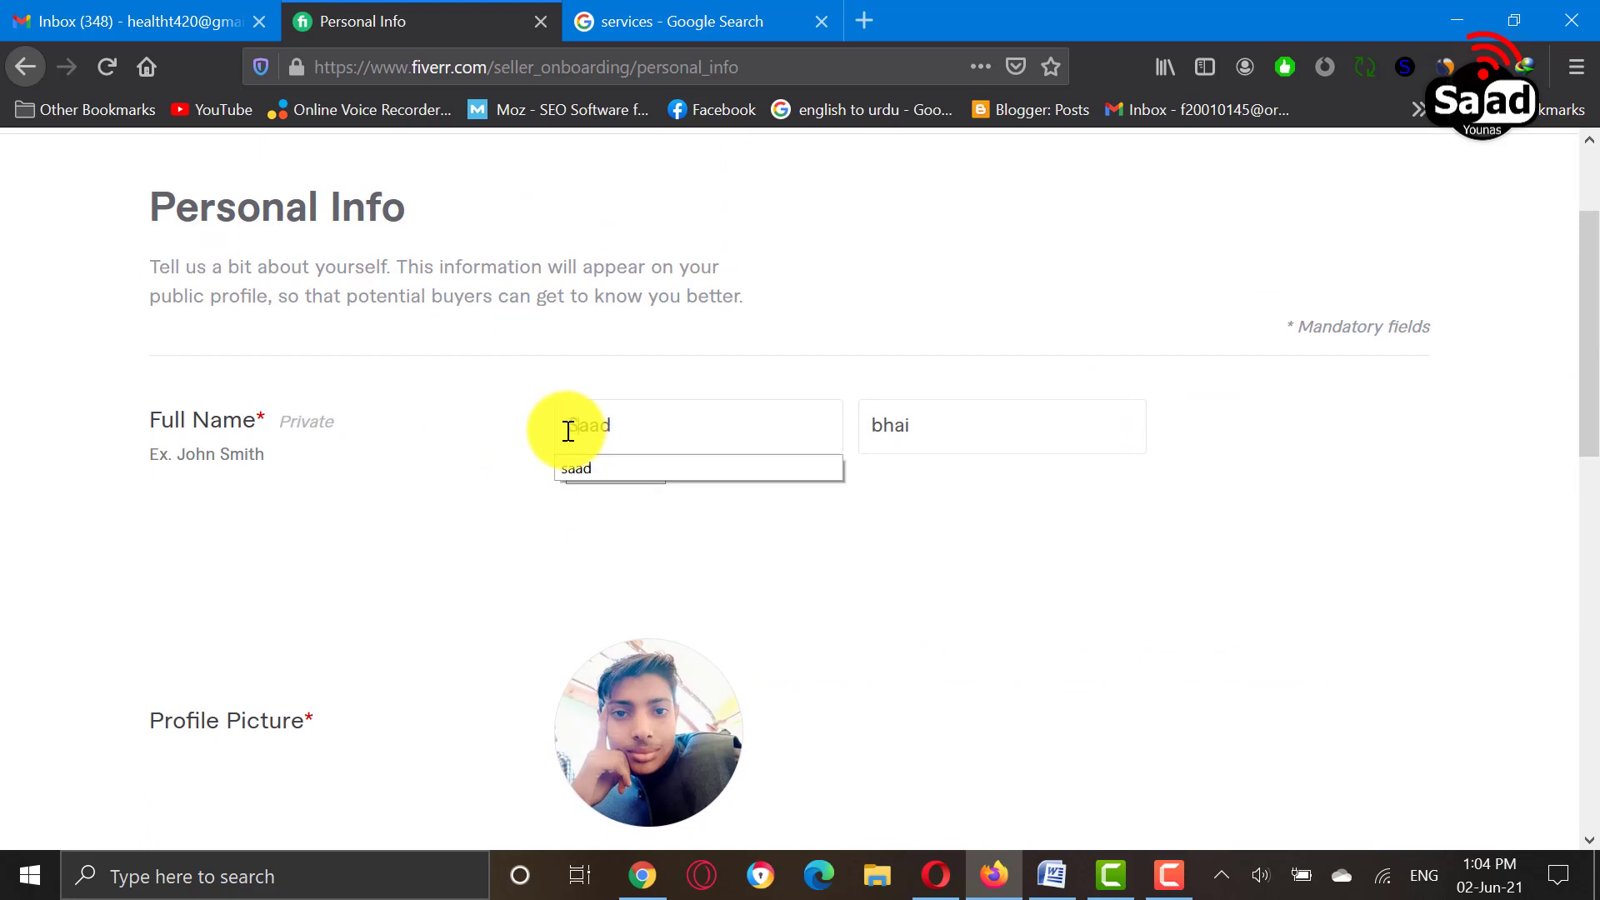
pyautogui.hotkey('ctrl', 'a')
pyautogui.press('BackSpace')
pyautogui.write('Saad')
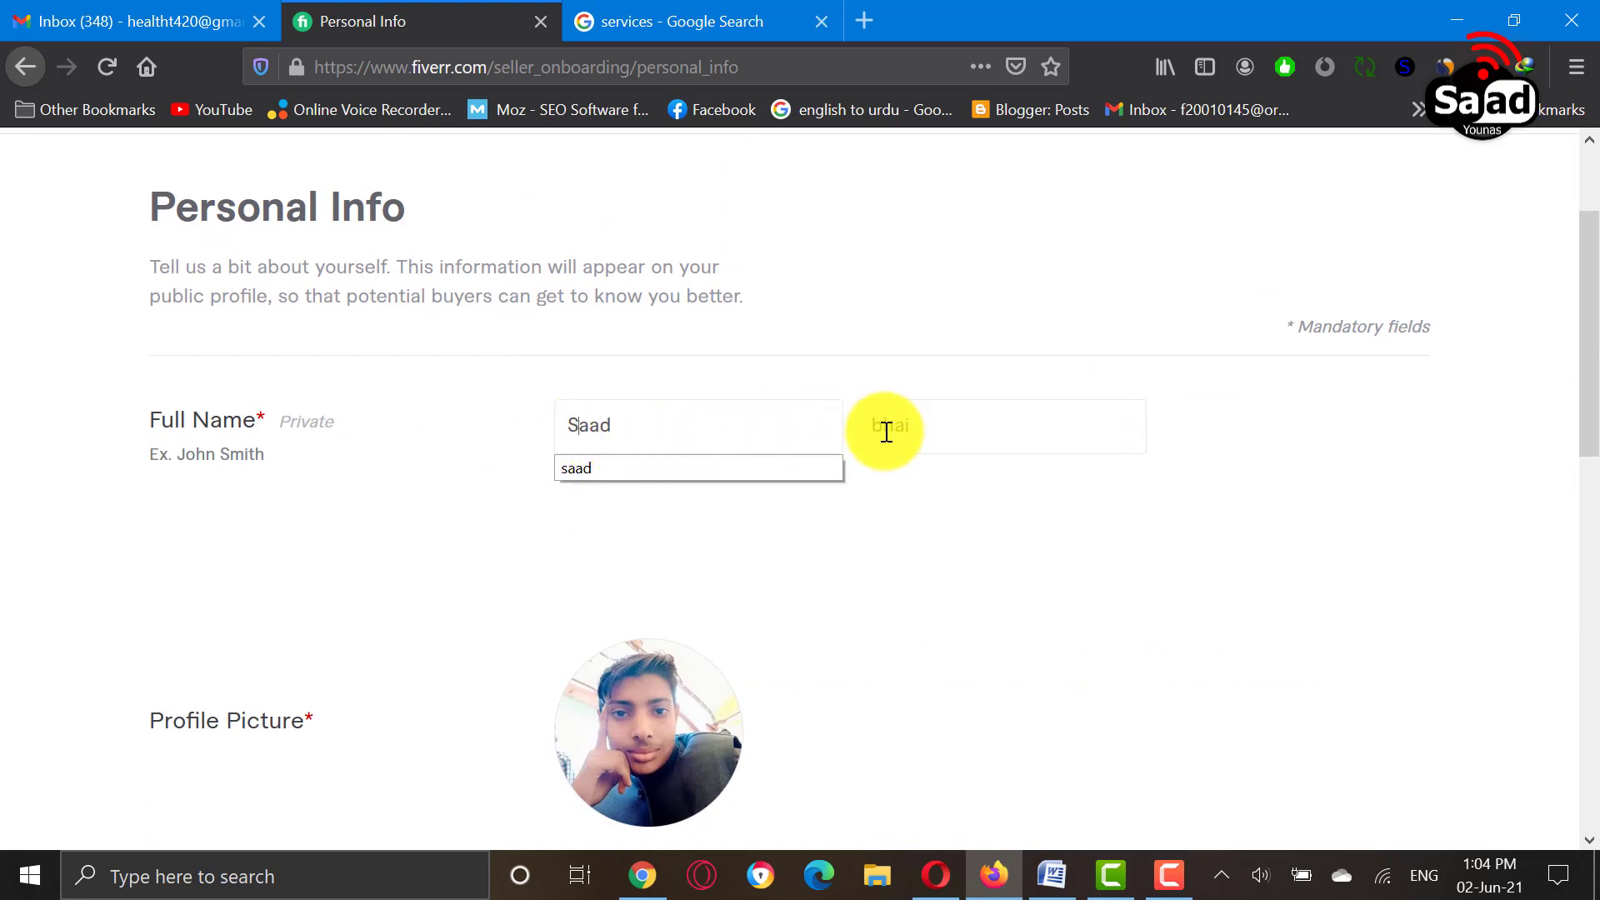
pyautogui.click(884, 433)
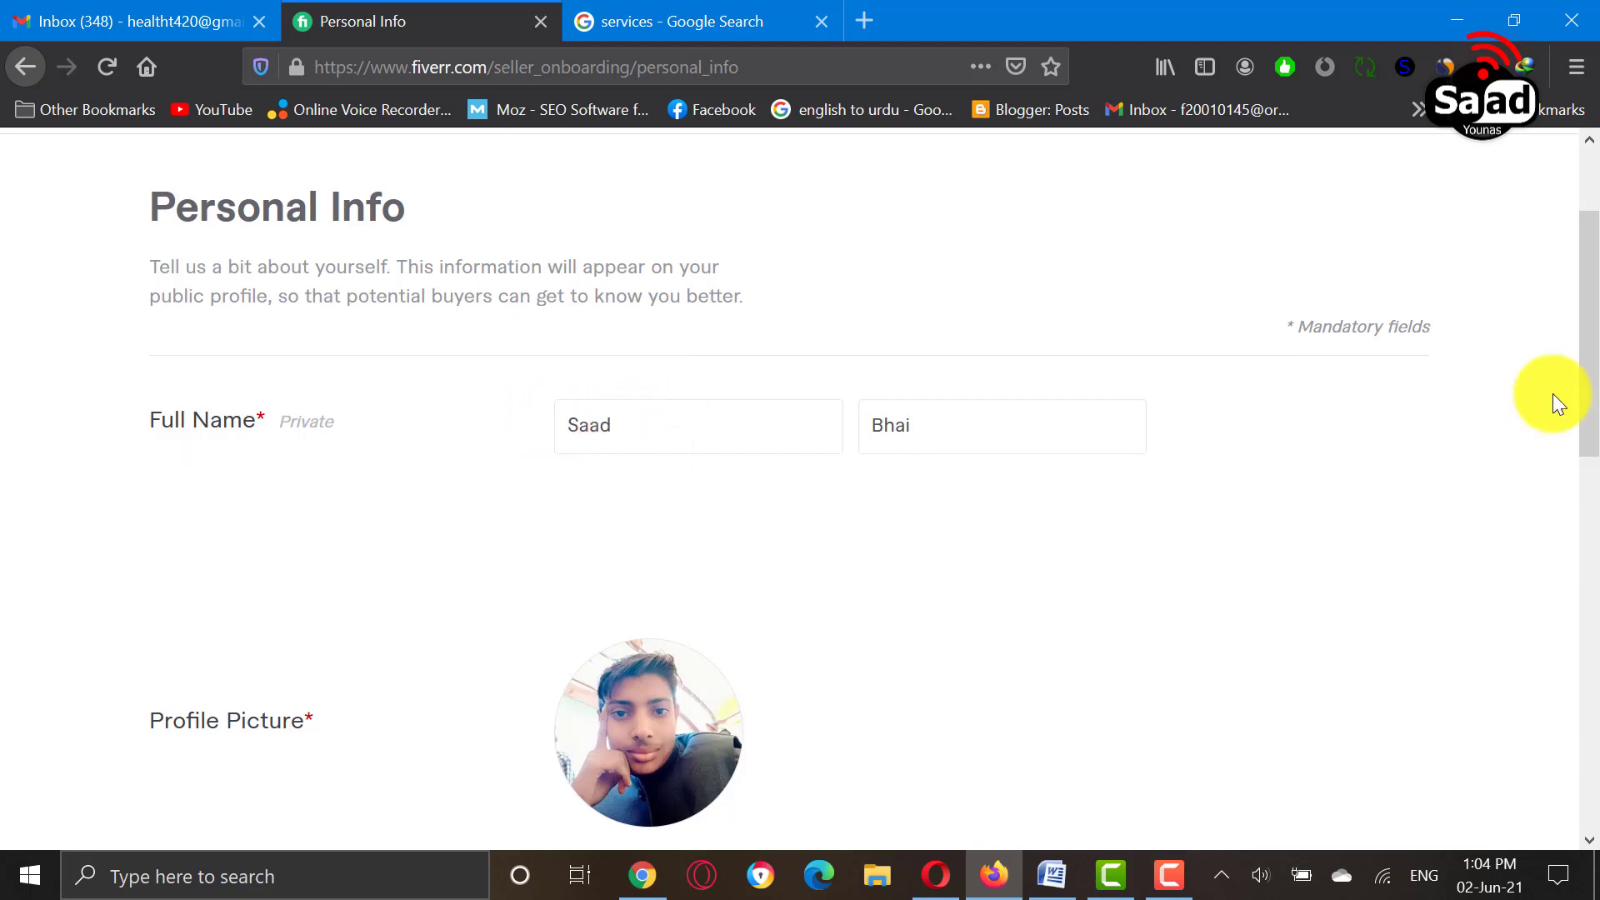
# - Save the personal info and continue to the Professional Info step
pyautogui.scroll(-1, 1587, 388)
pyautogui.moveTo(1587, 389); pyautogui.dragTo(1589, 679)
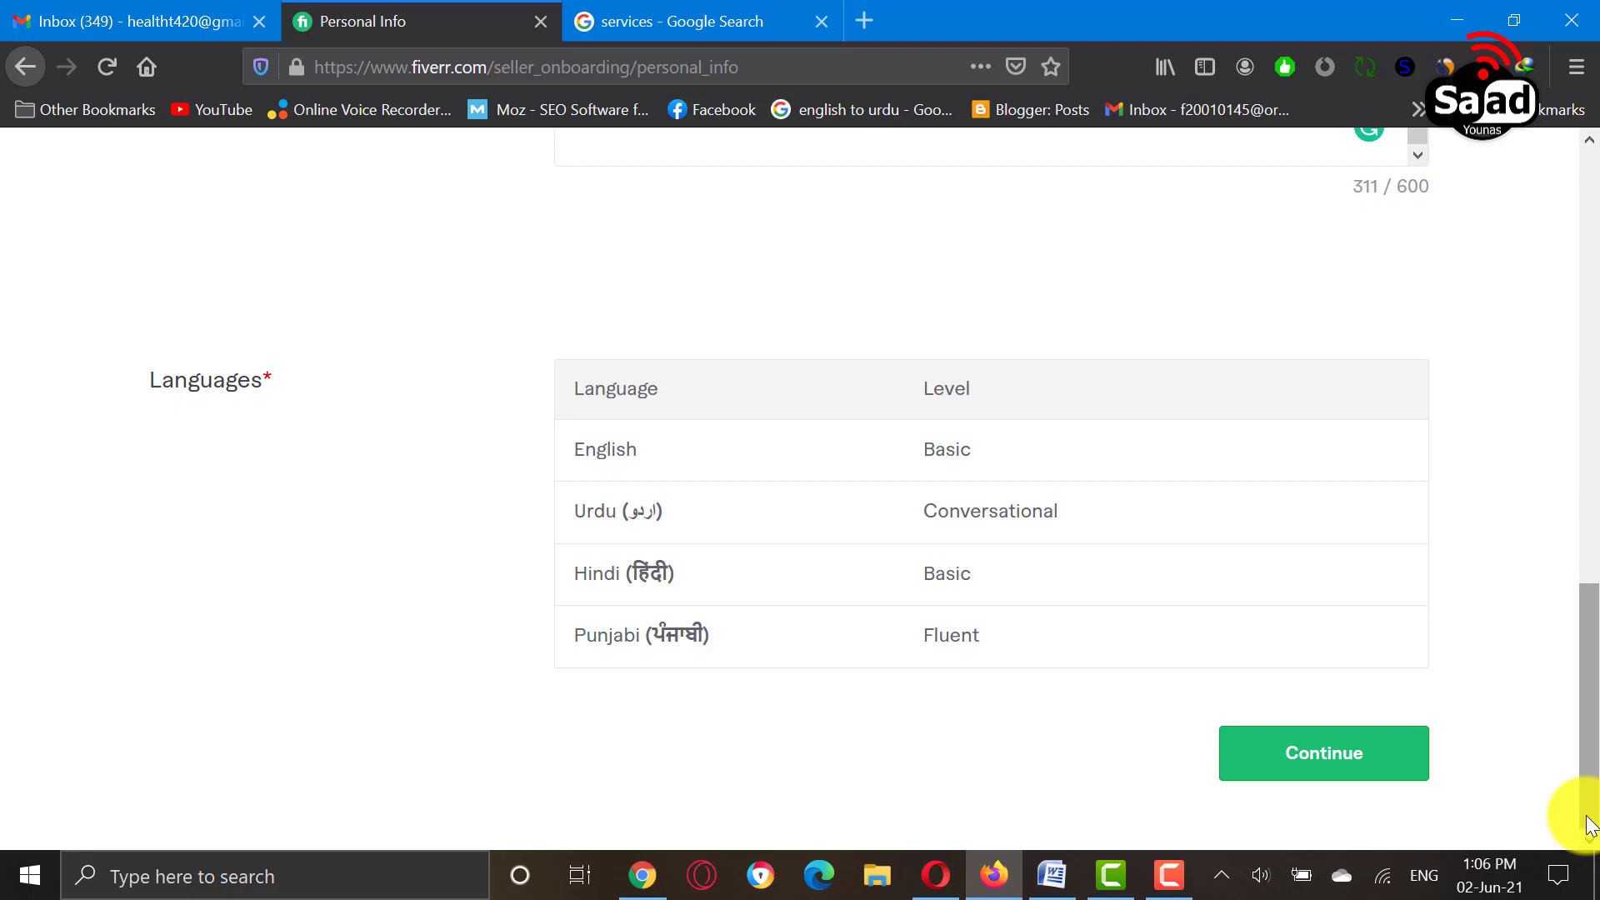
pyautogui.moveTo(1583, 708); pyautogui.dragTo(1596, 788)
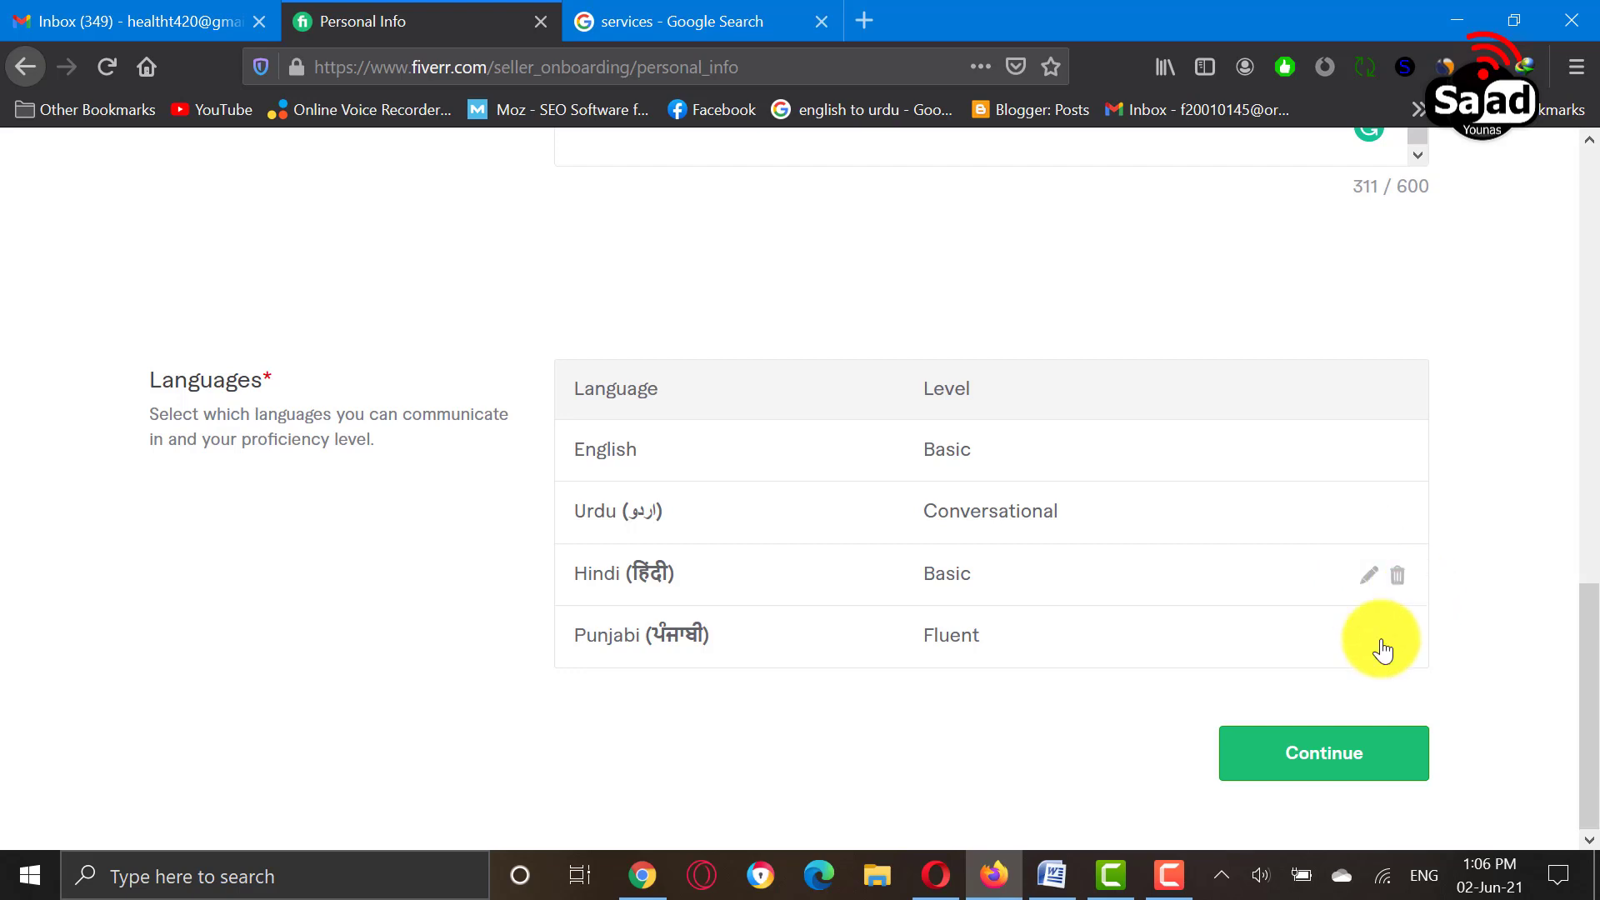
pyautogui.click(1275, 748)
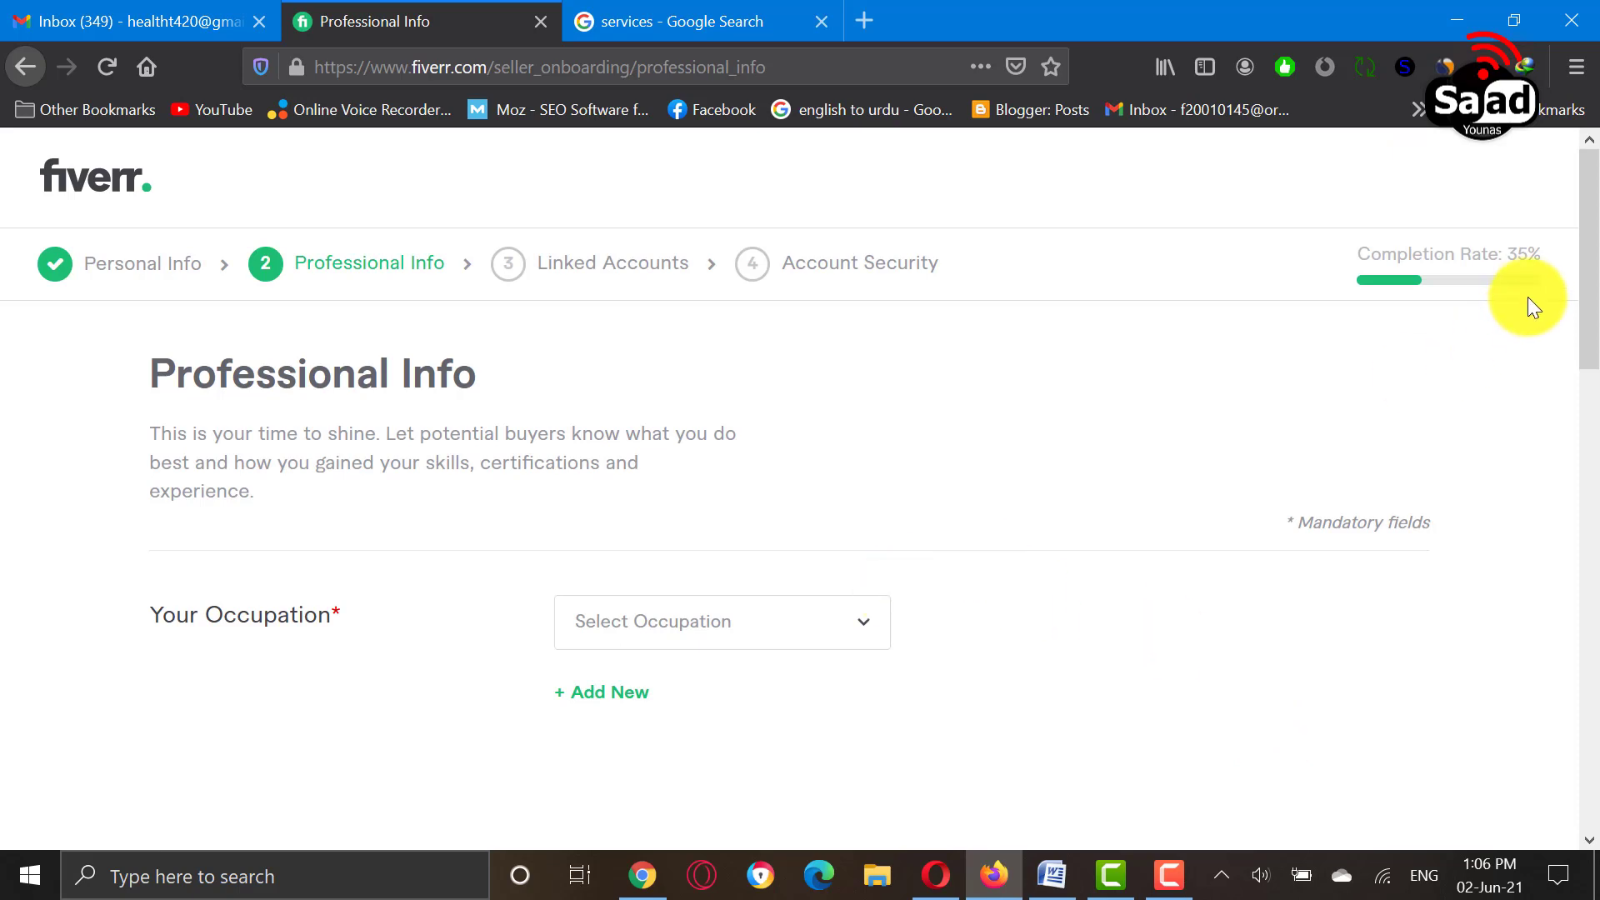
# - Choose Digital Marketing and tick Other, Video Marketing, Content Marketing and Web Traffic skills
pyautogui.moveTo(1500, 242); pyautogui.dragTo(1588, 349)
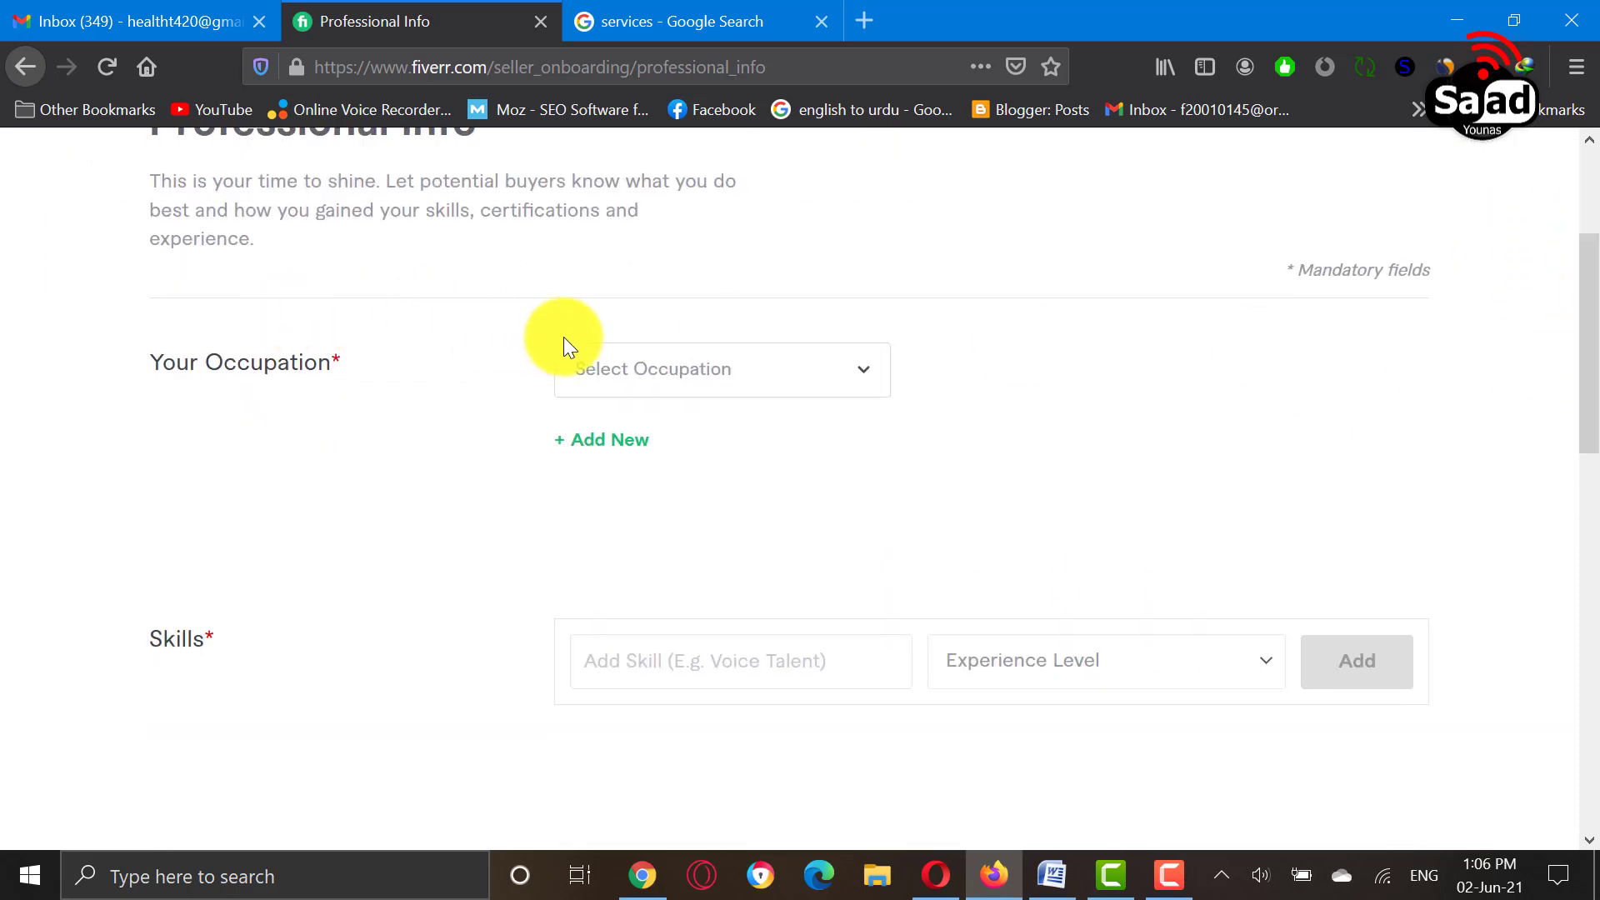
pyautogui.click(637, 383)
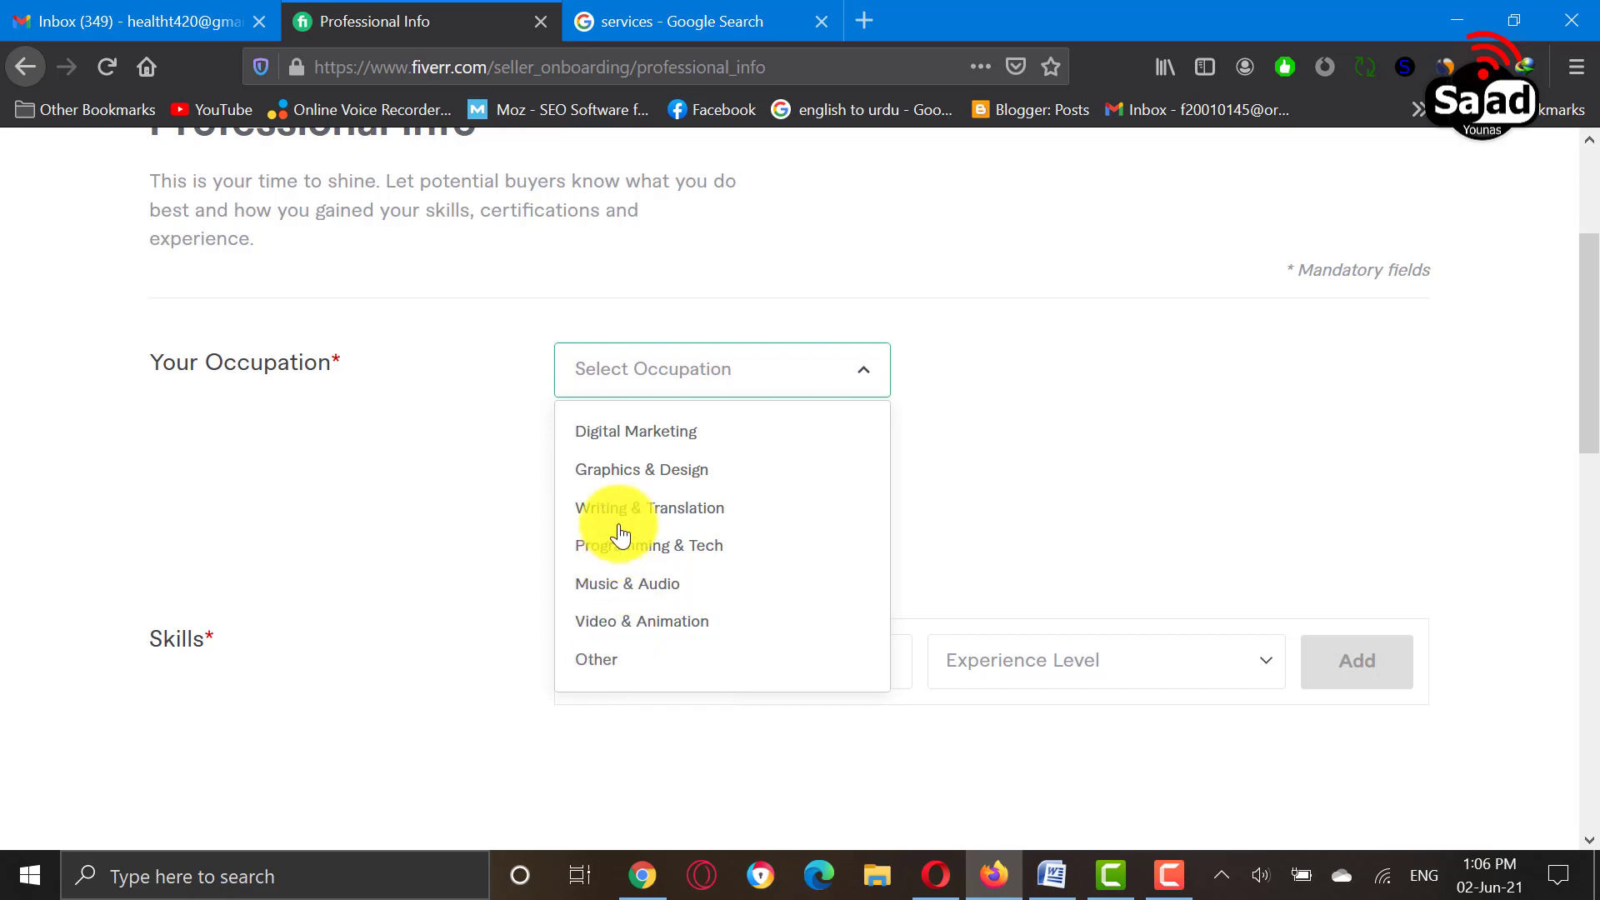
pyautogui.click(637, 434)
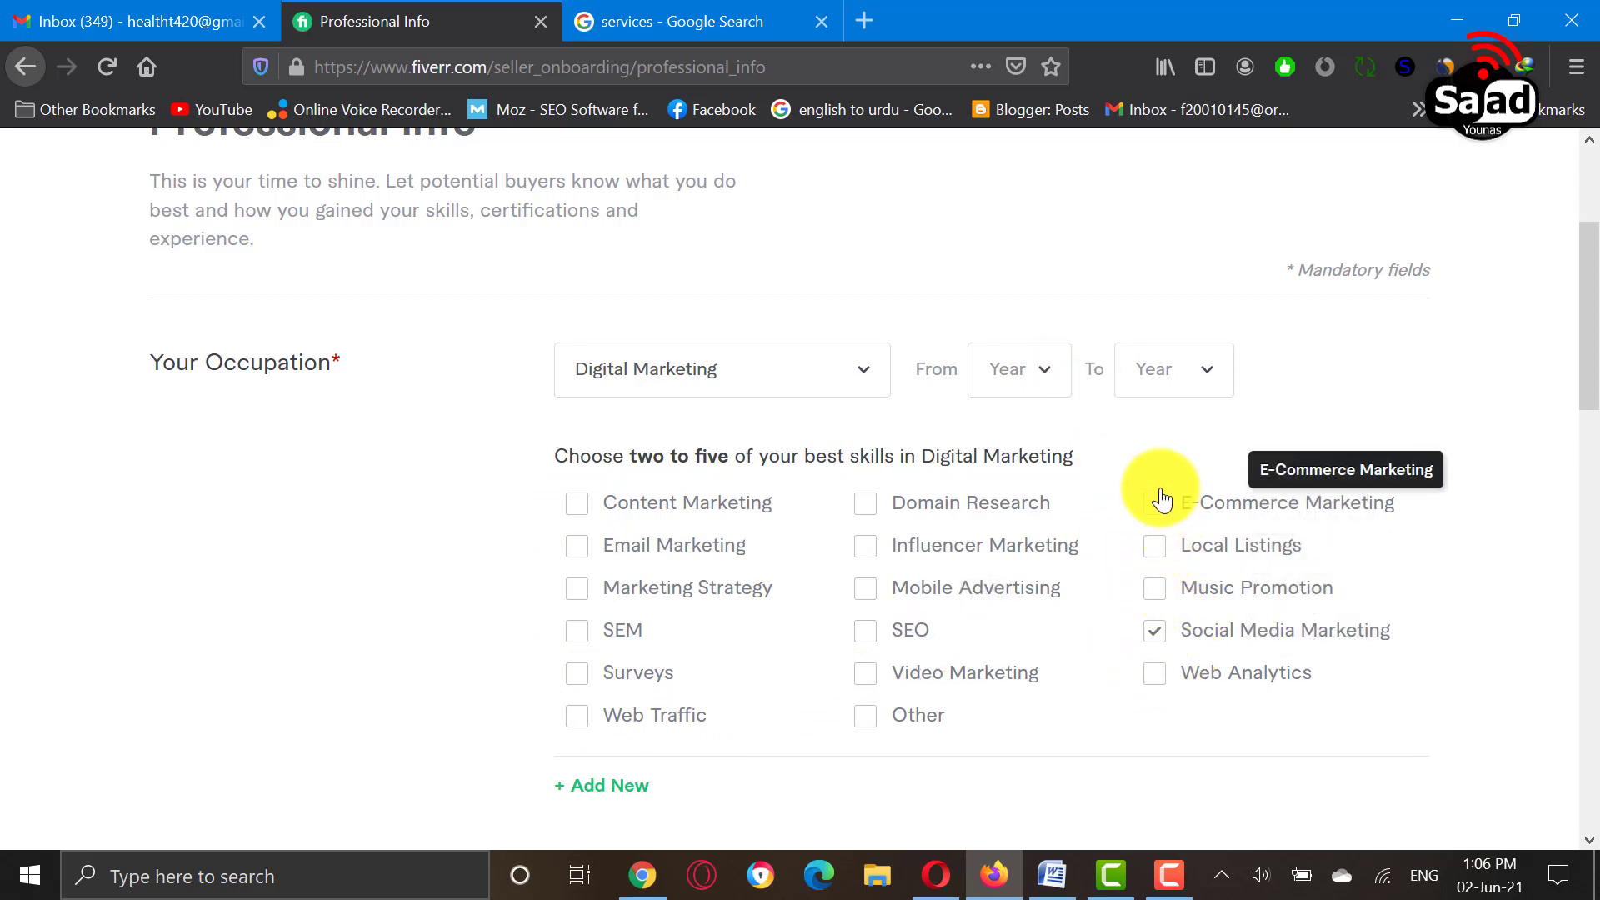
pyautogui.click(865, 719)
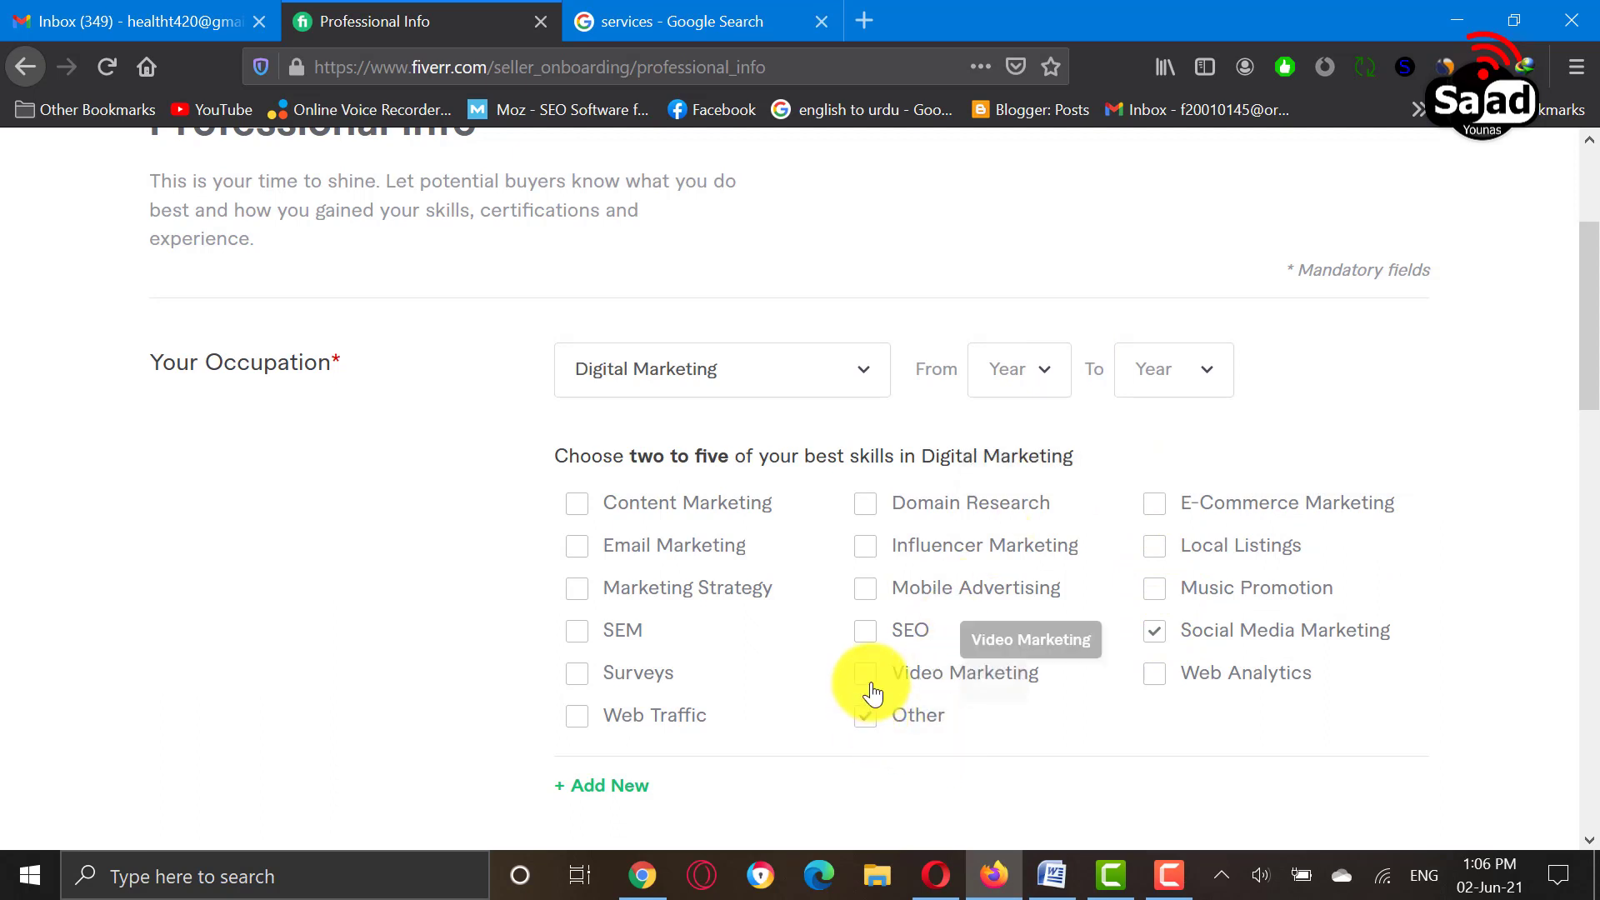
pyautogui.click(871, 683)
pyautogui.click(576, 503)
pyautogui.click(576, 715)
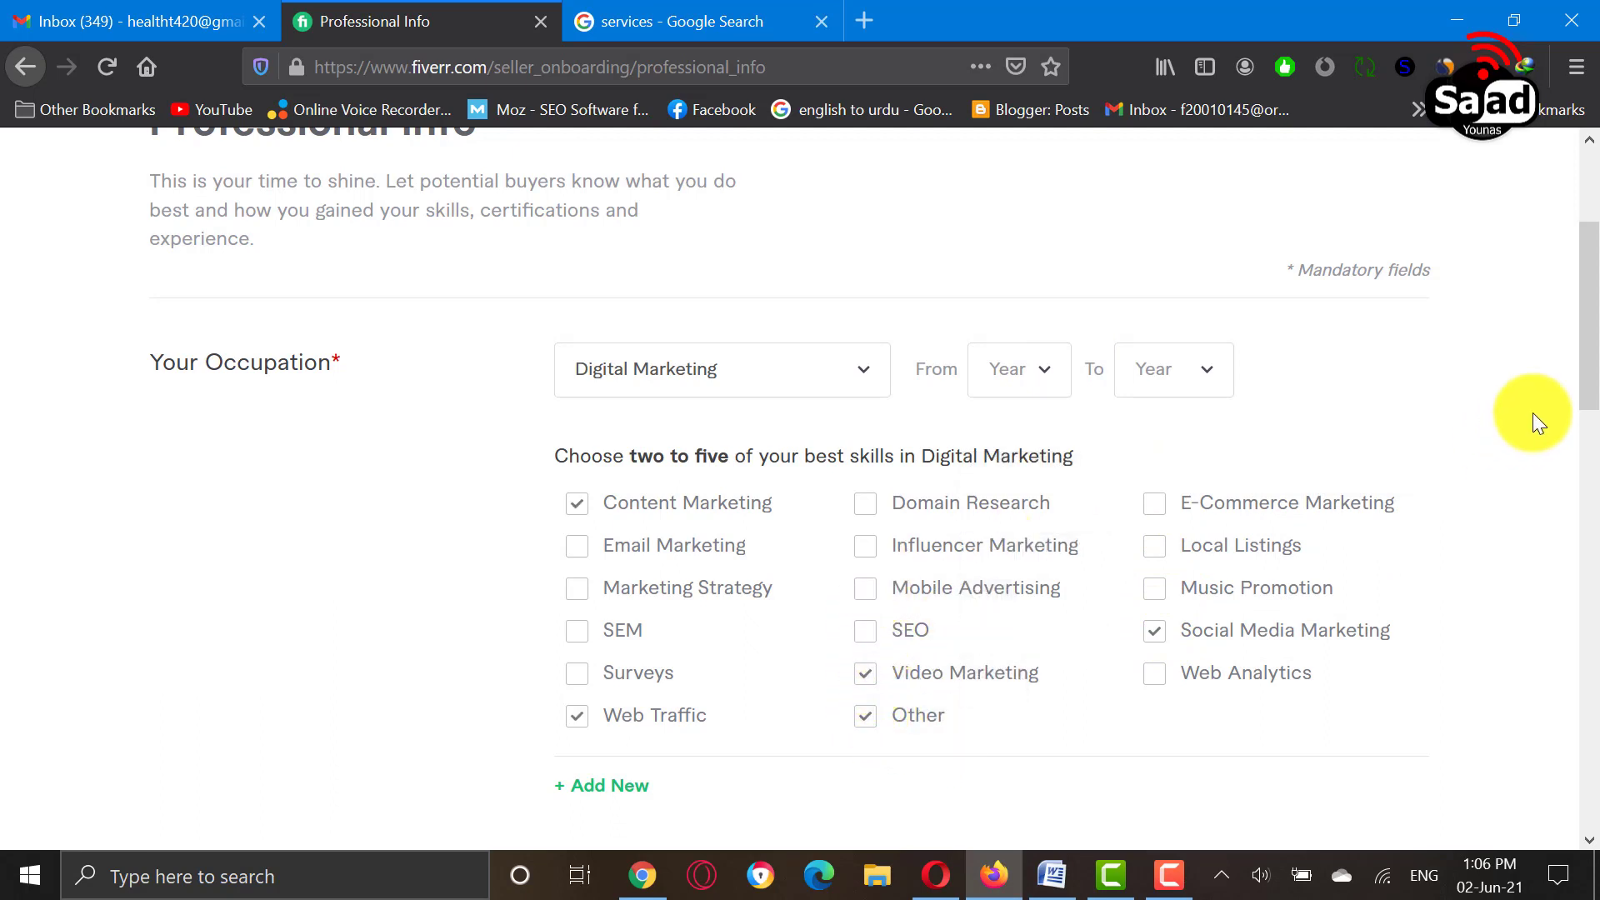
# - Set the occupation years from 2016 to 2020
pyautogui.moveTo(1584, 363); pyautogui.dragTo(1584, 371)
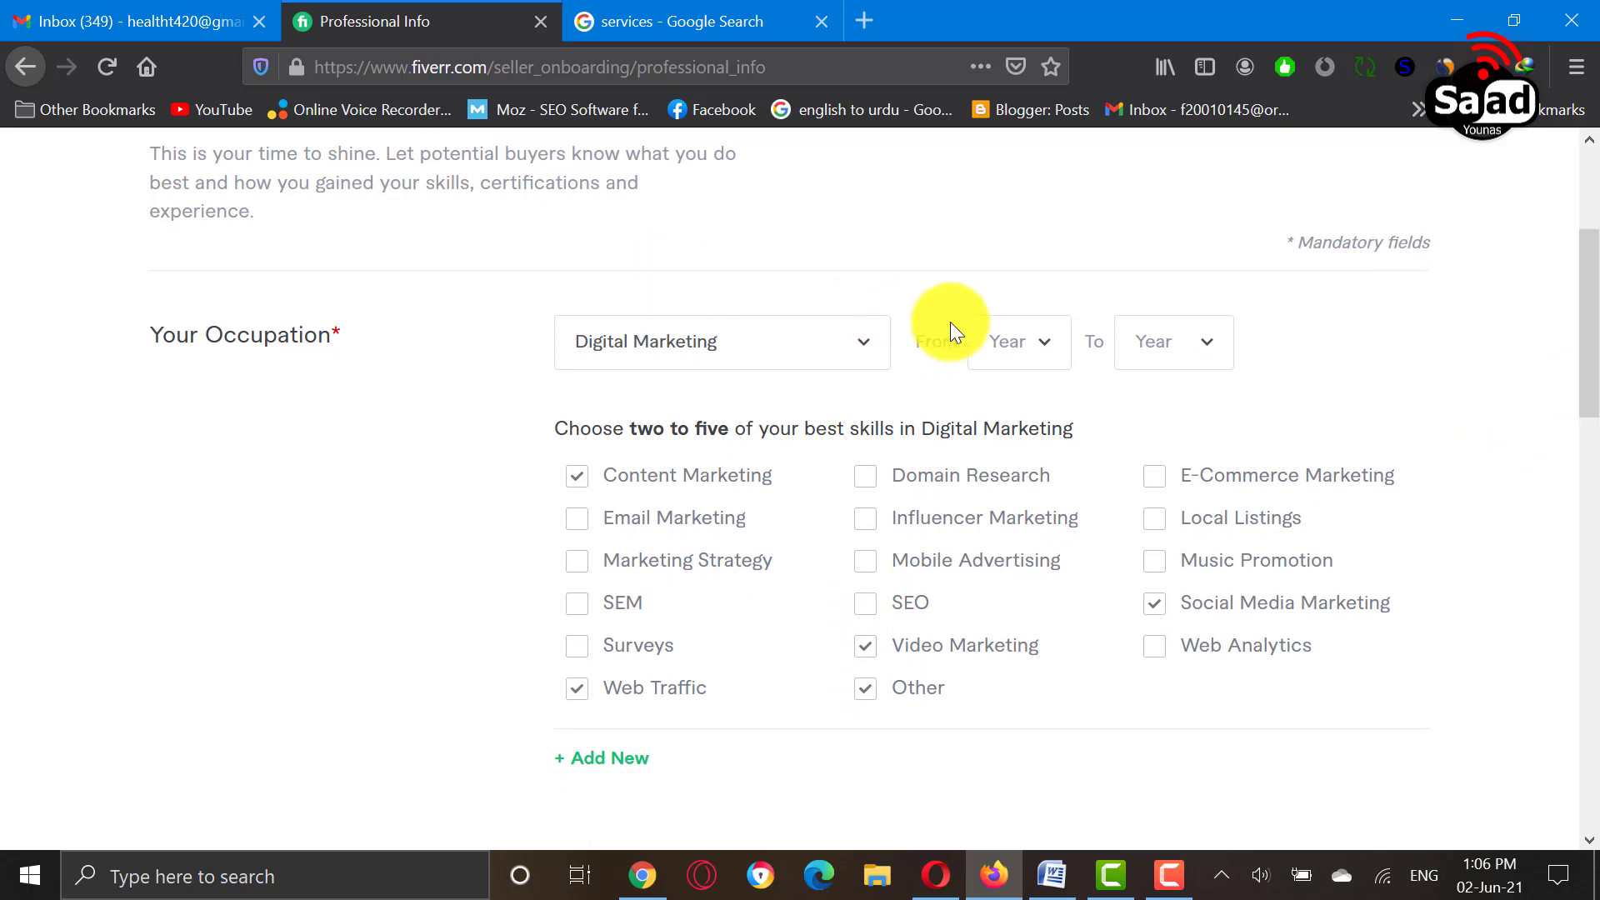
pyautogui.click(1000, 341)
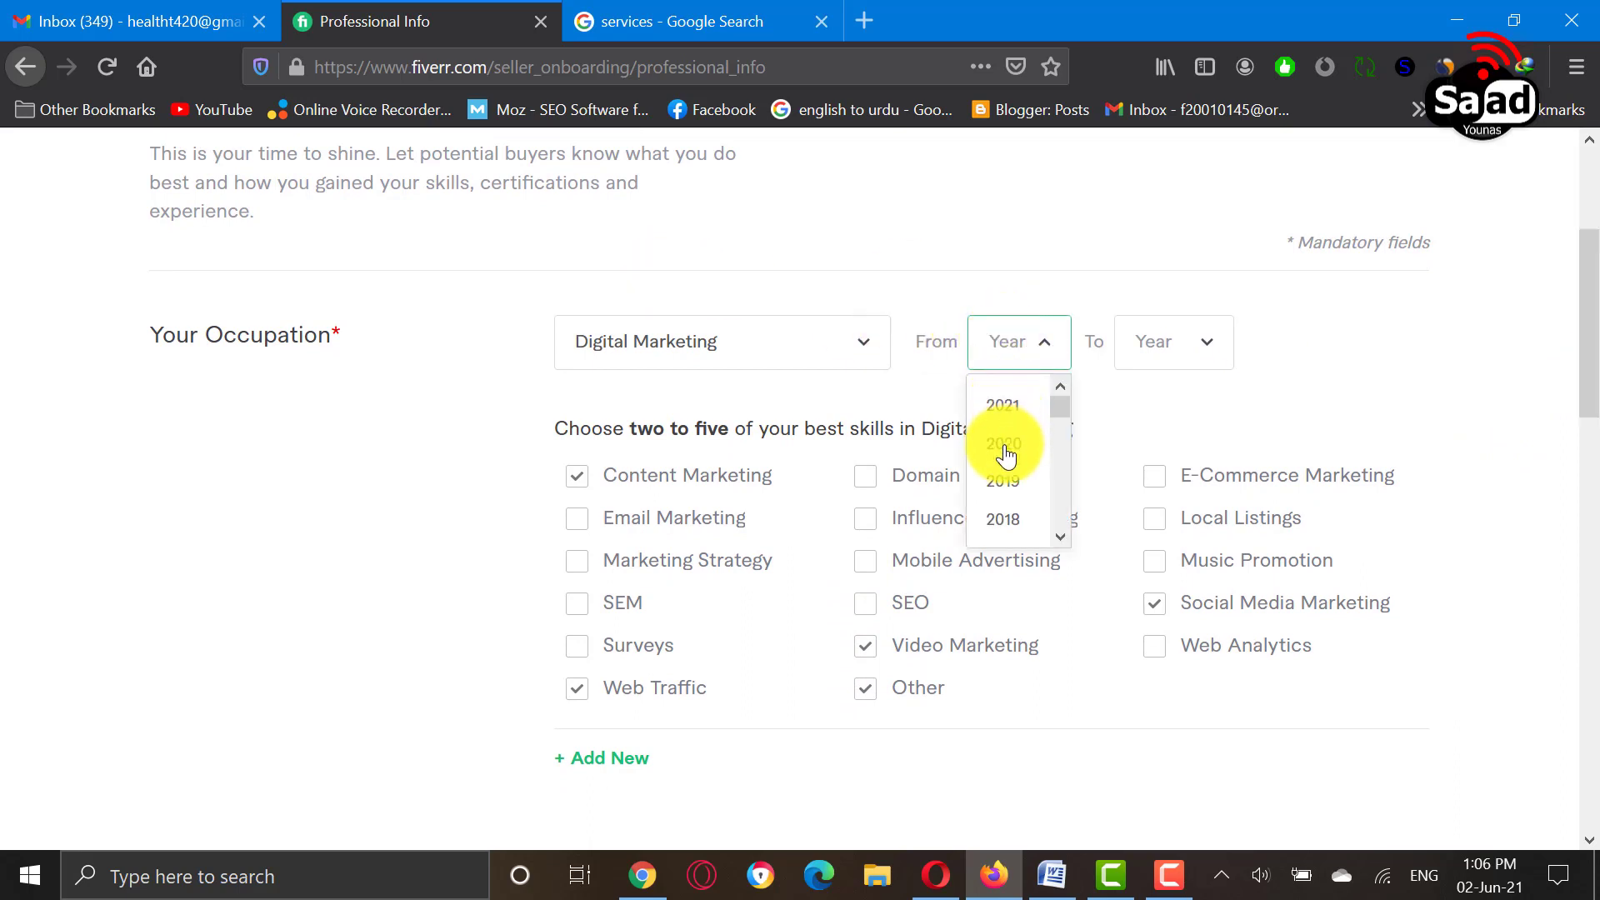
pyautogui.scroll(-1, 1062, 405)
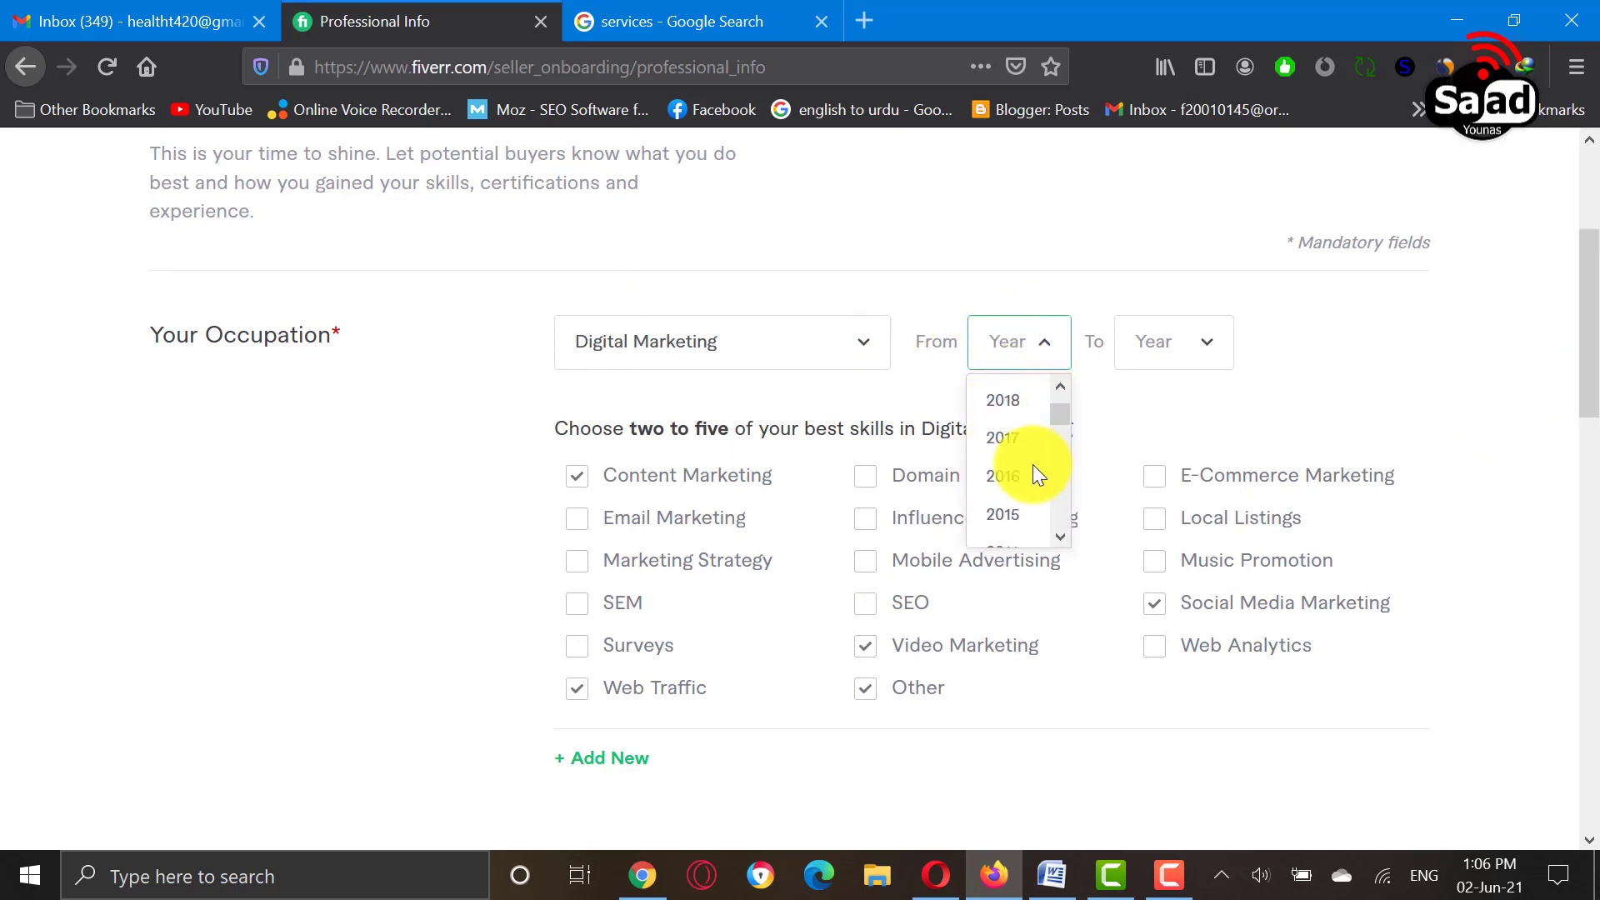
pyautogui.click(1024, 476)
pyautogui.click(1155, 343)
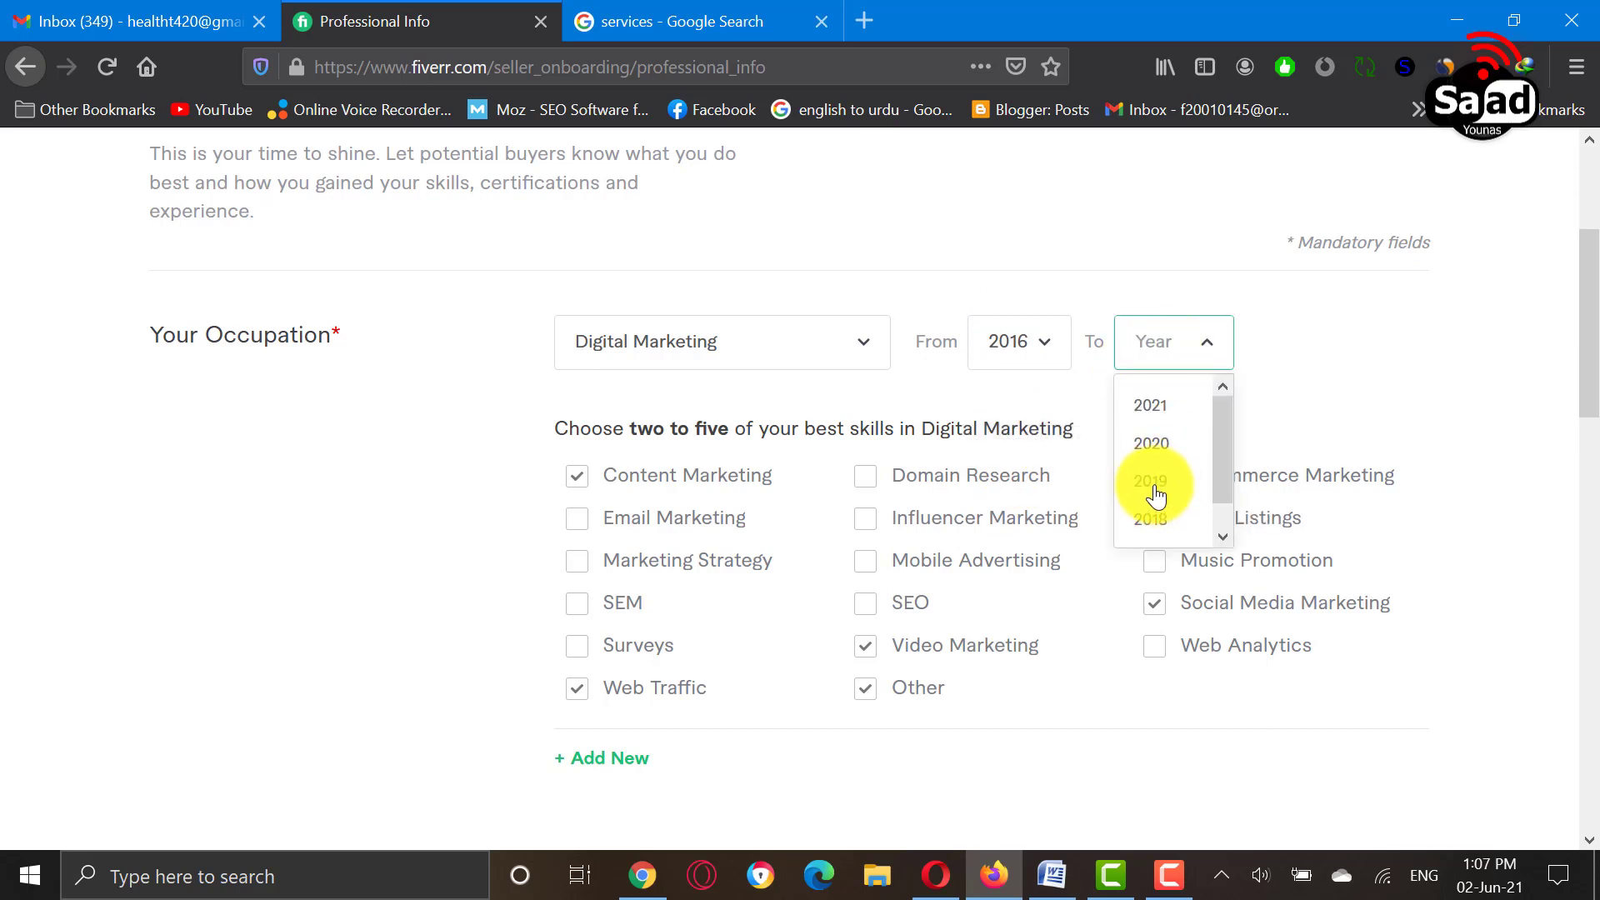
pyautogui.click(1152, 439)
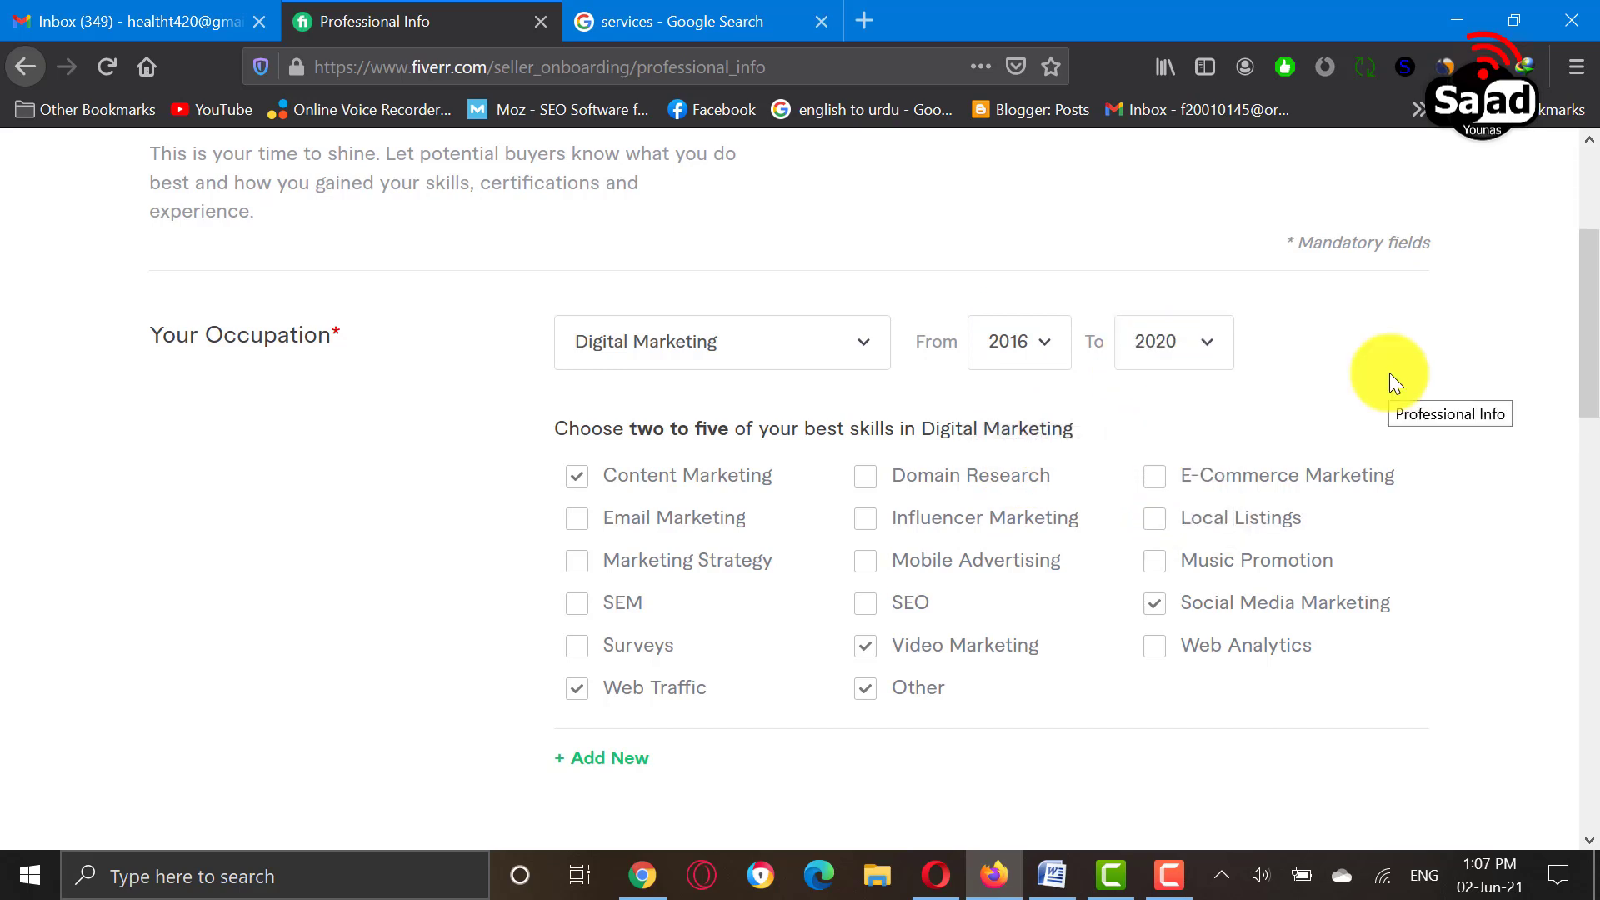
# - Add an extra occupation entry, then remove it
pyautogui.scroll(-3, 1594, 346)
pyautogui.click(584, 612)
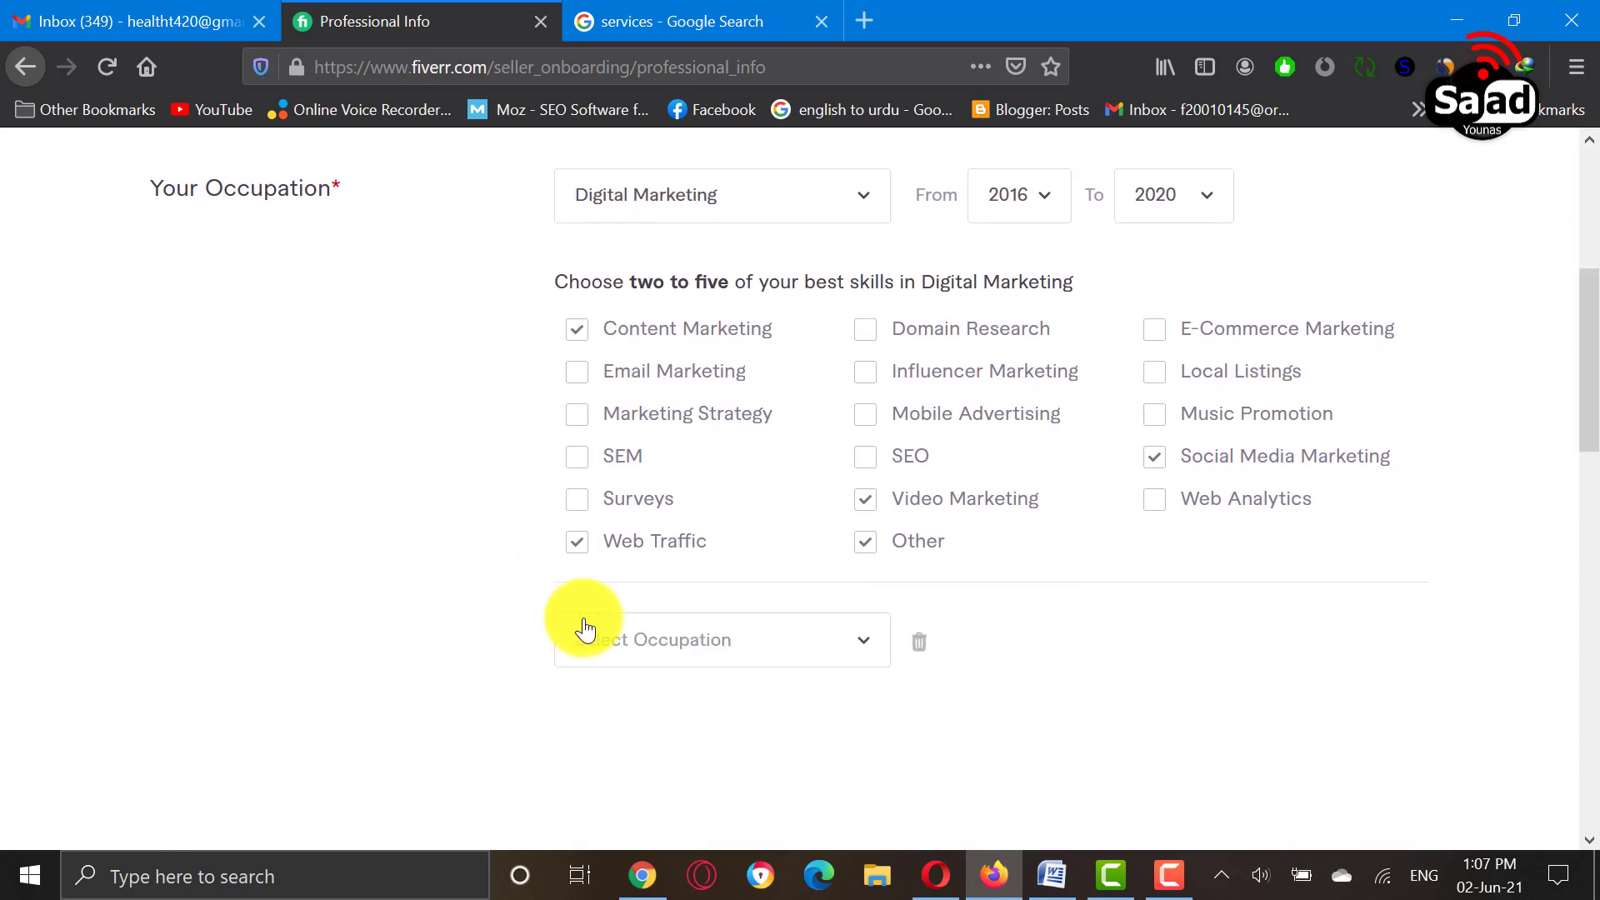
pyautogui.click(595, 643)
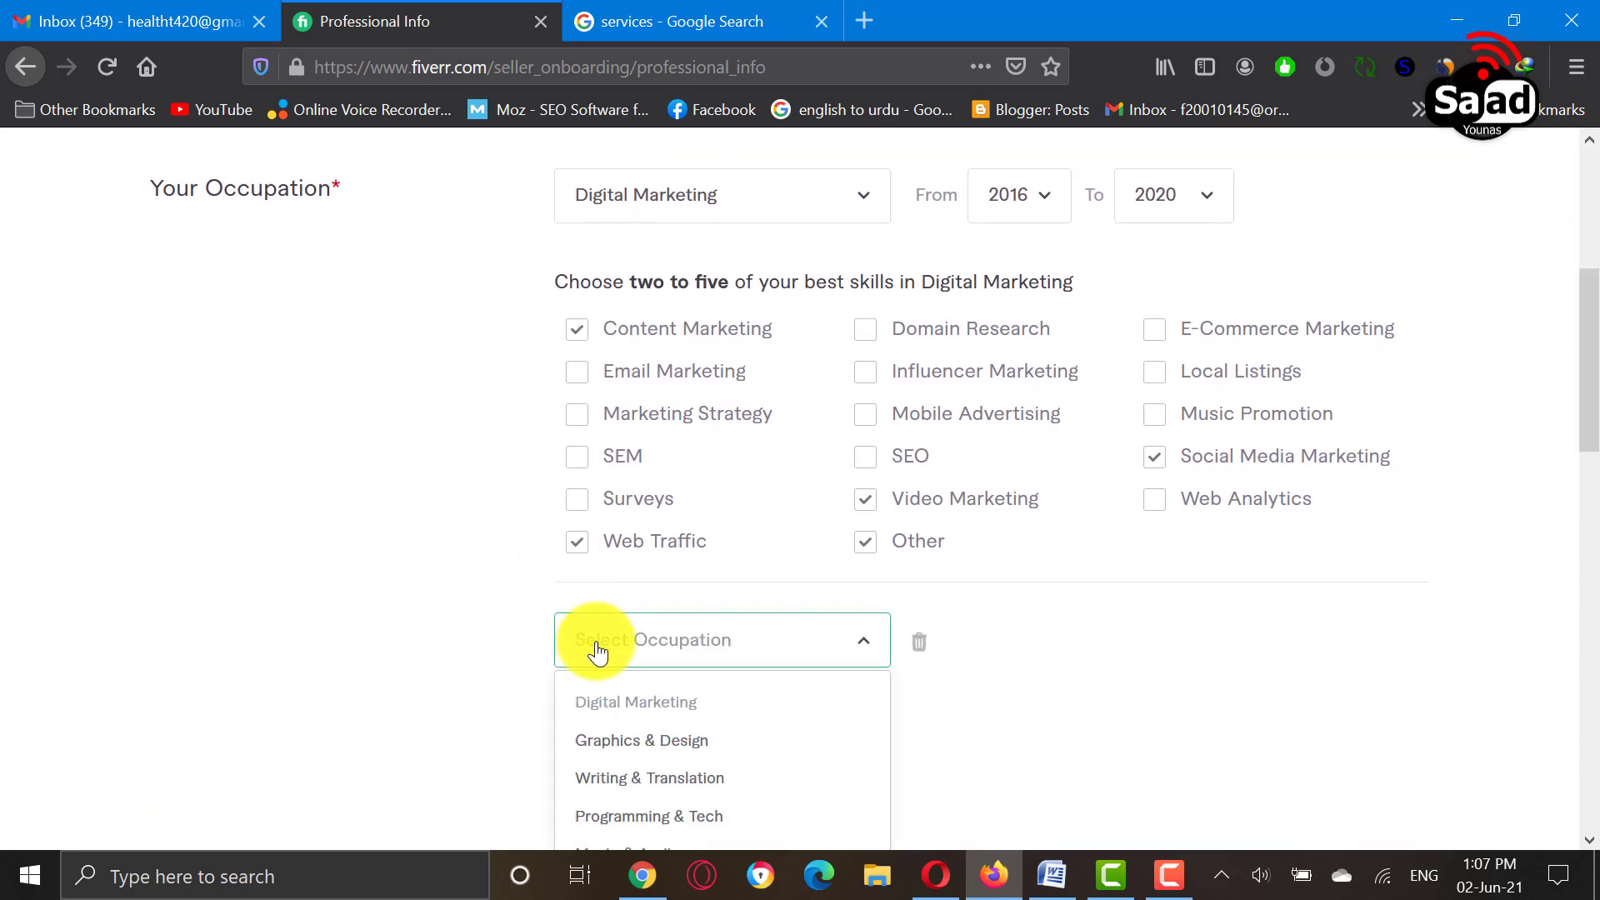
pyautogui.click(920, 644)
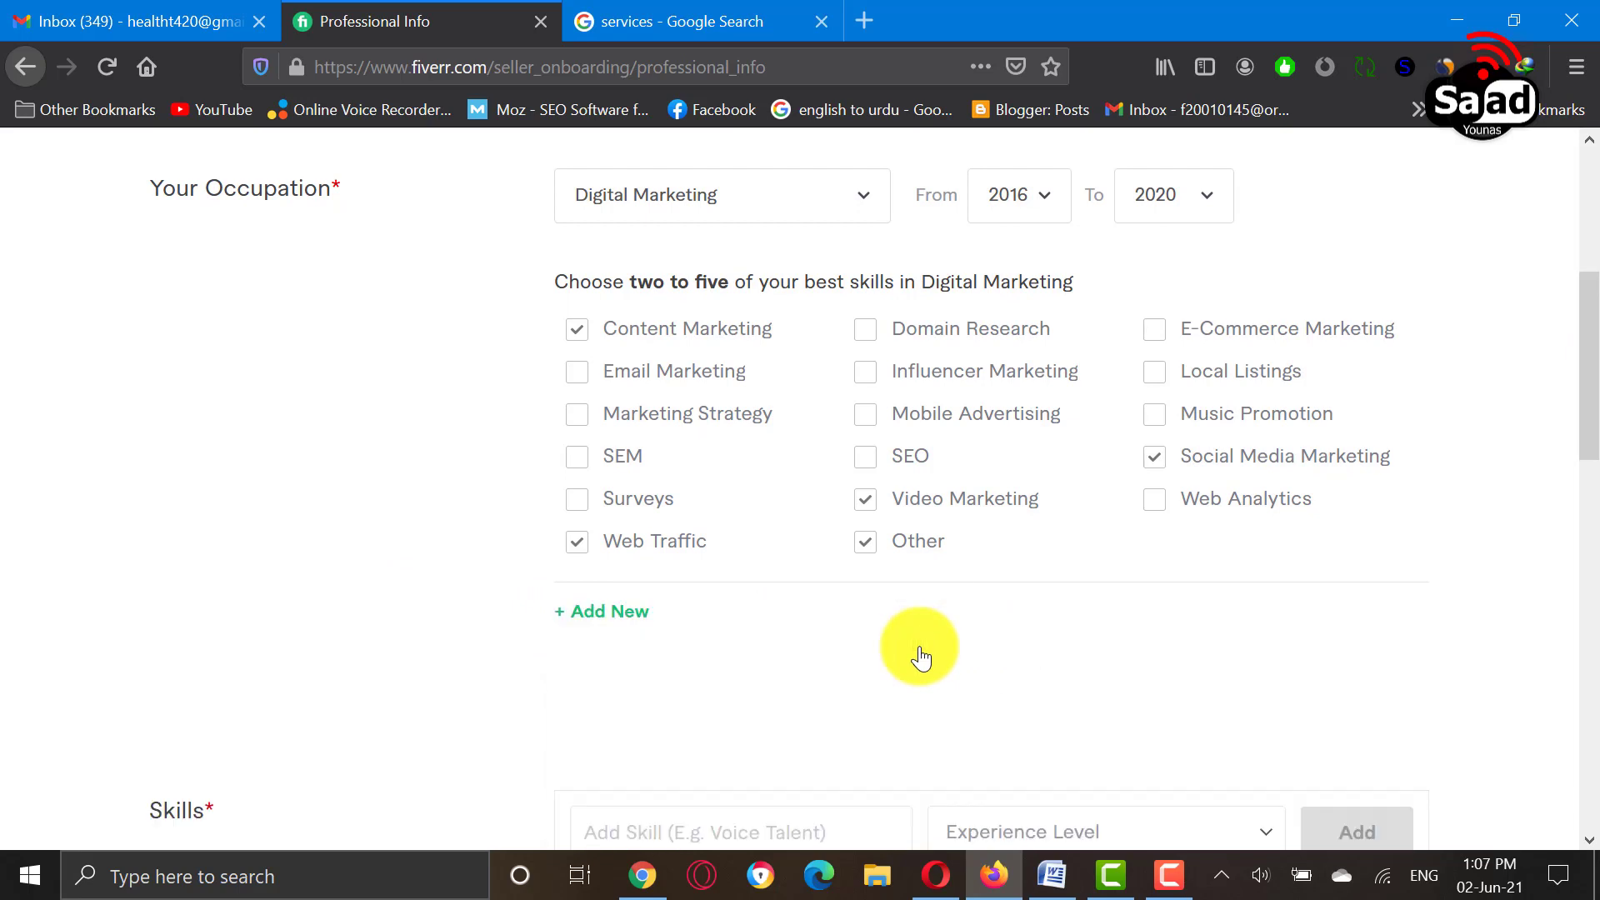
# - Add the skill Youtubethumbnails at Expert level
pyautogui.moveTo(1574, 422); pyautogui.dragTo(1573, 542)
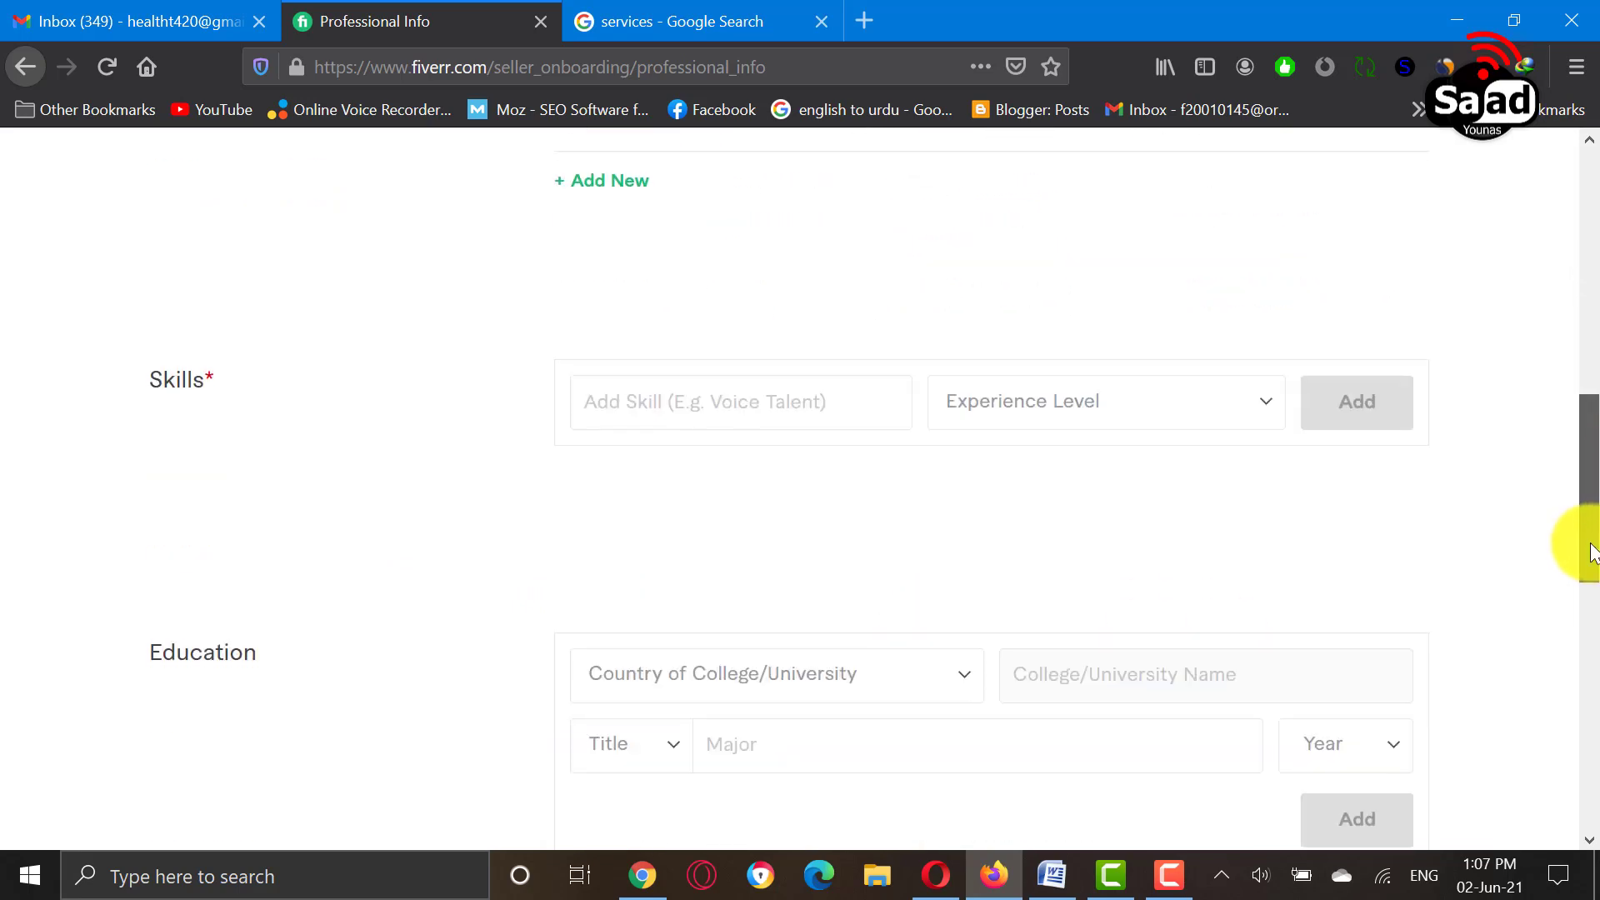
pyautogui.click(979, 392)
pyautogui.click(744, 405)
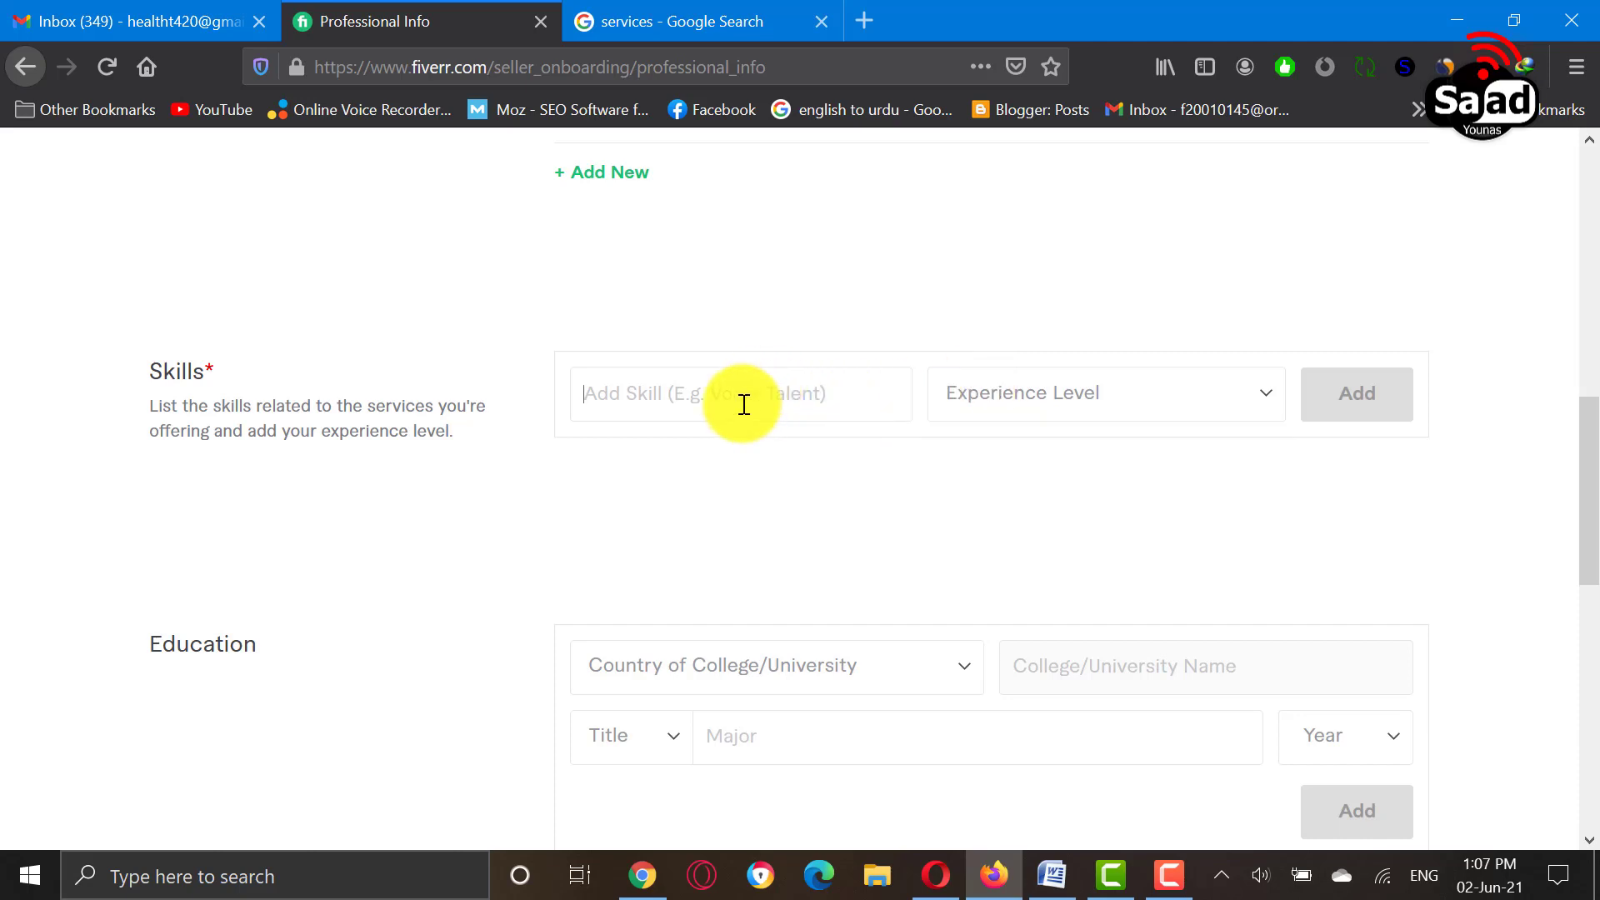
pyautogui.write('Yo')
pyautogui.write('ut')
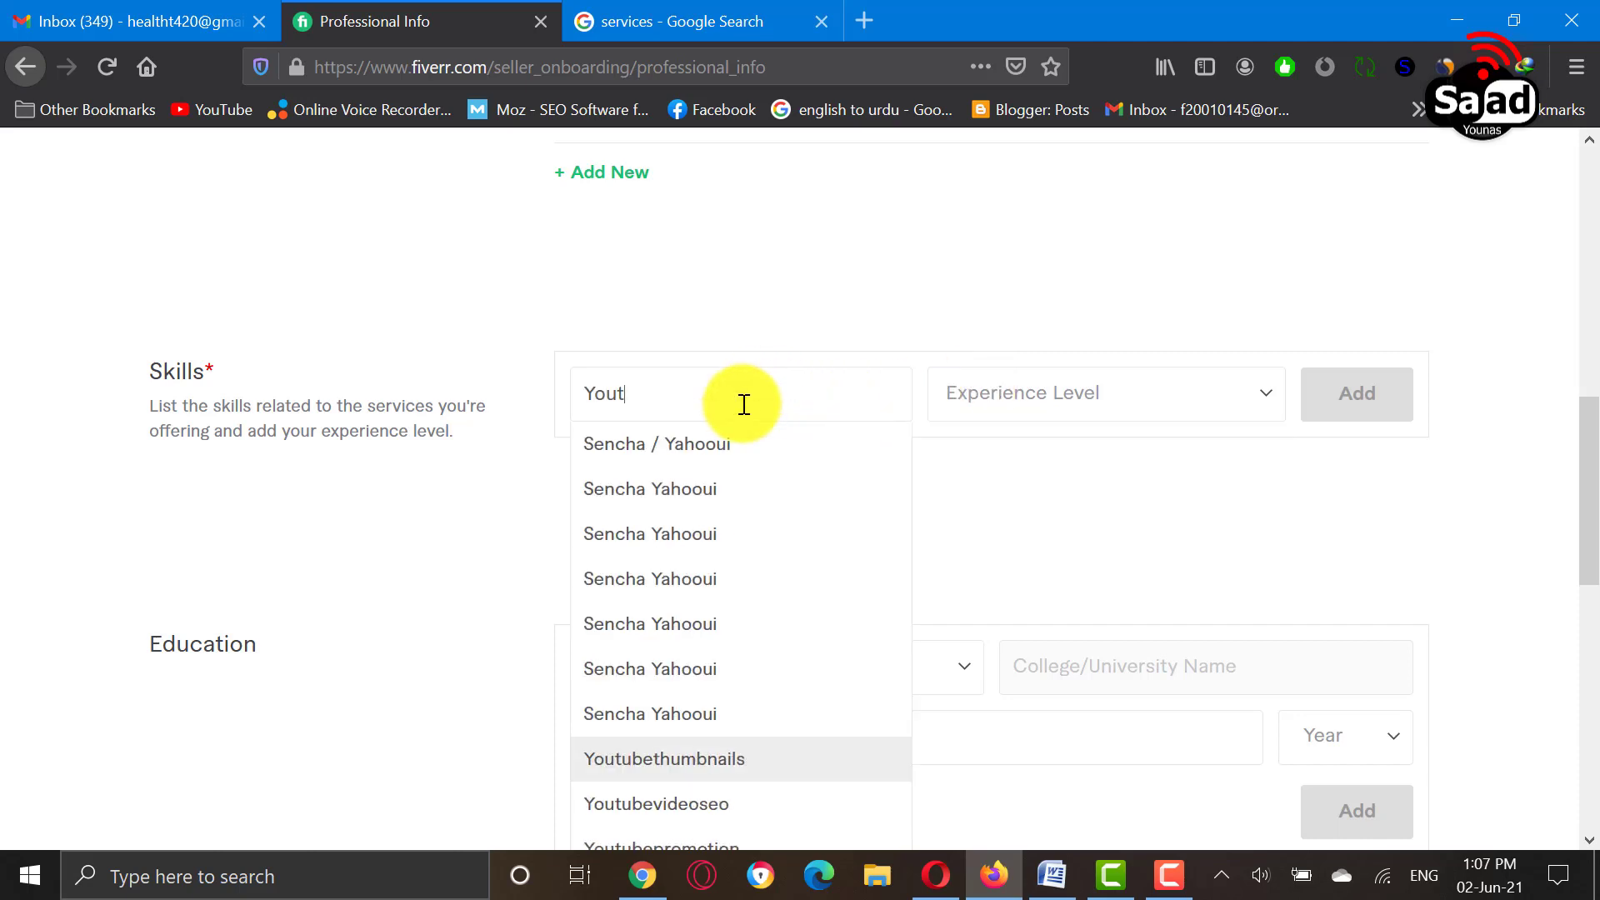
pyautogui.press('Return')
pyautogui.click(1053, 393)
pyautogui.click(1003, 503)
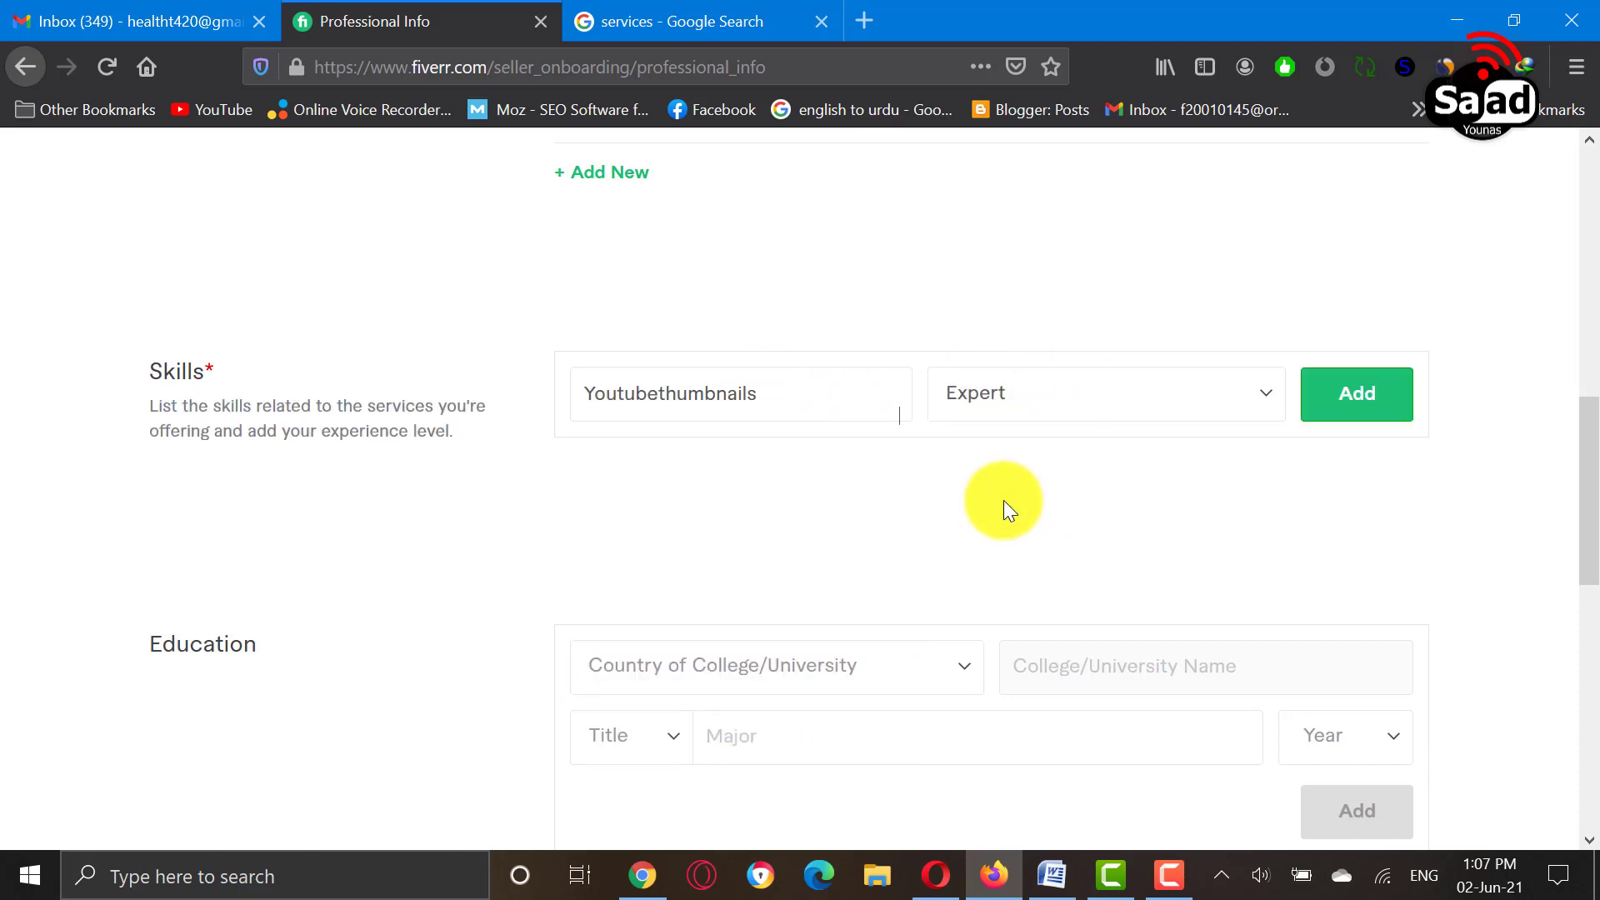
pyautogui.click(1327, 388)
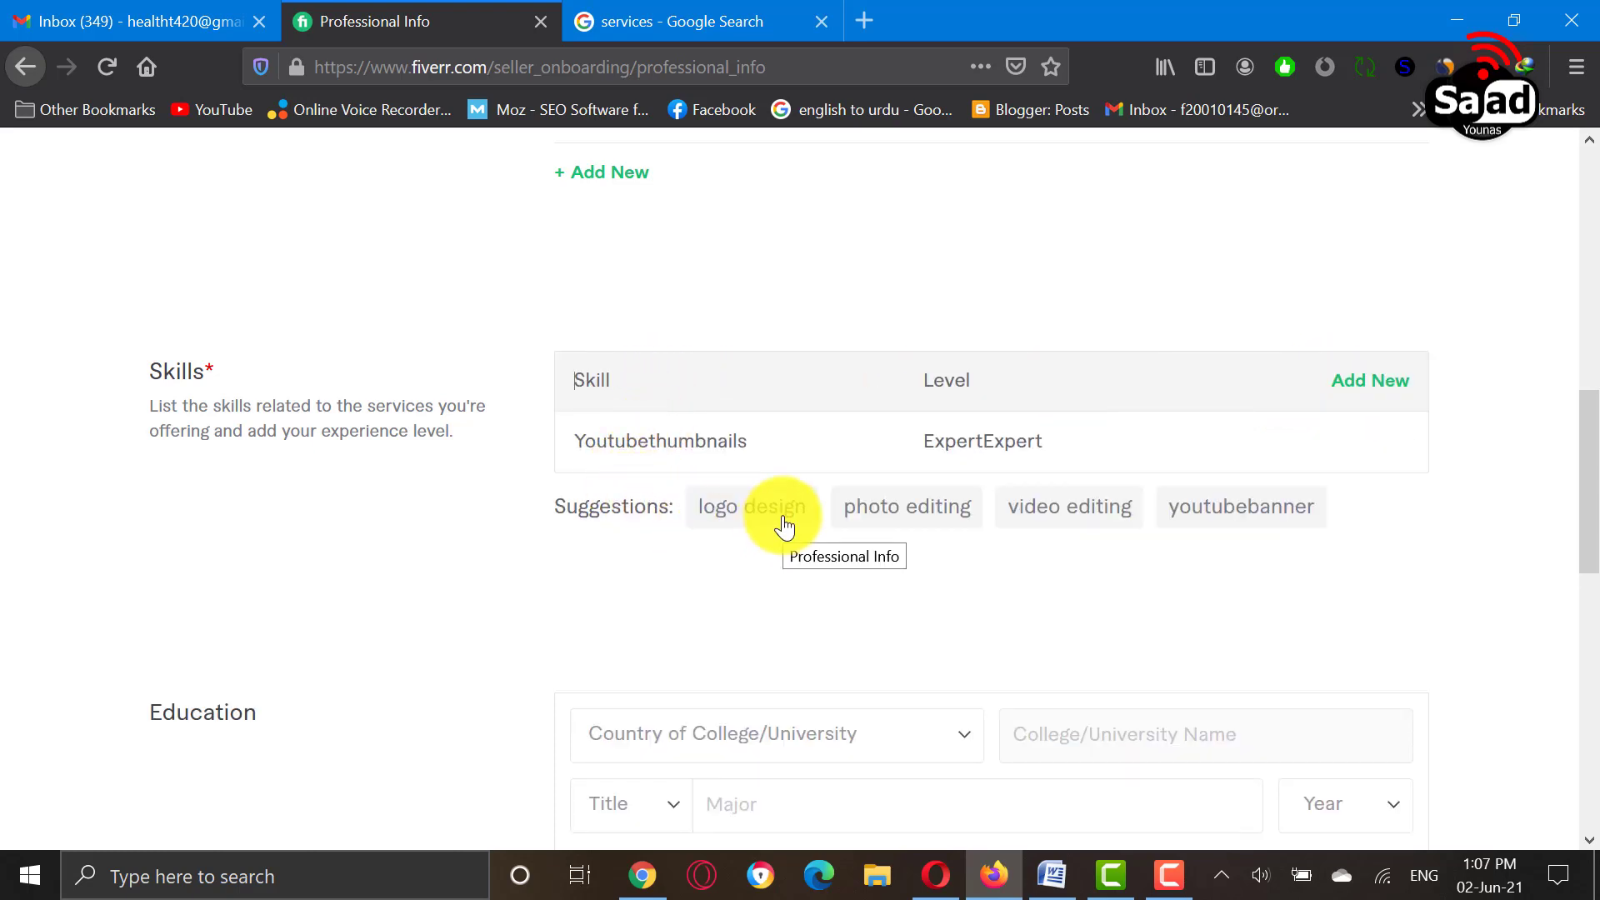
# - Add the suggested Youtubebanner skill at Expert level
pyautogui.click(1230, 525)
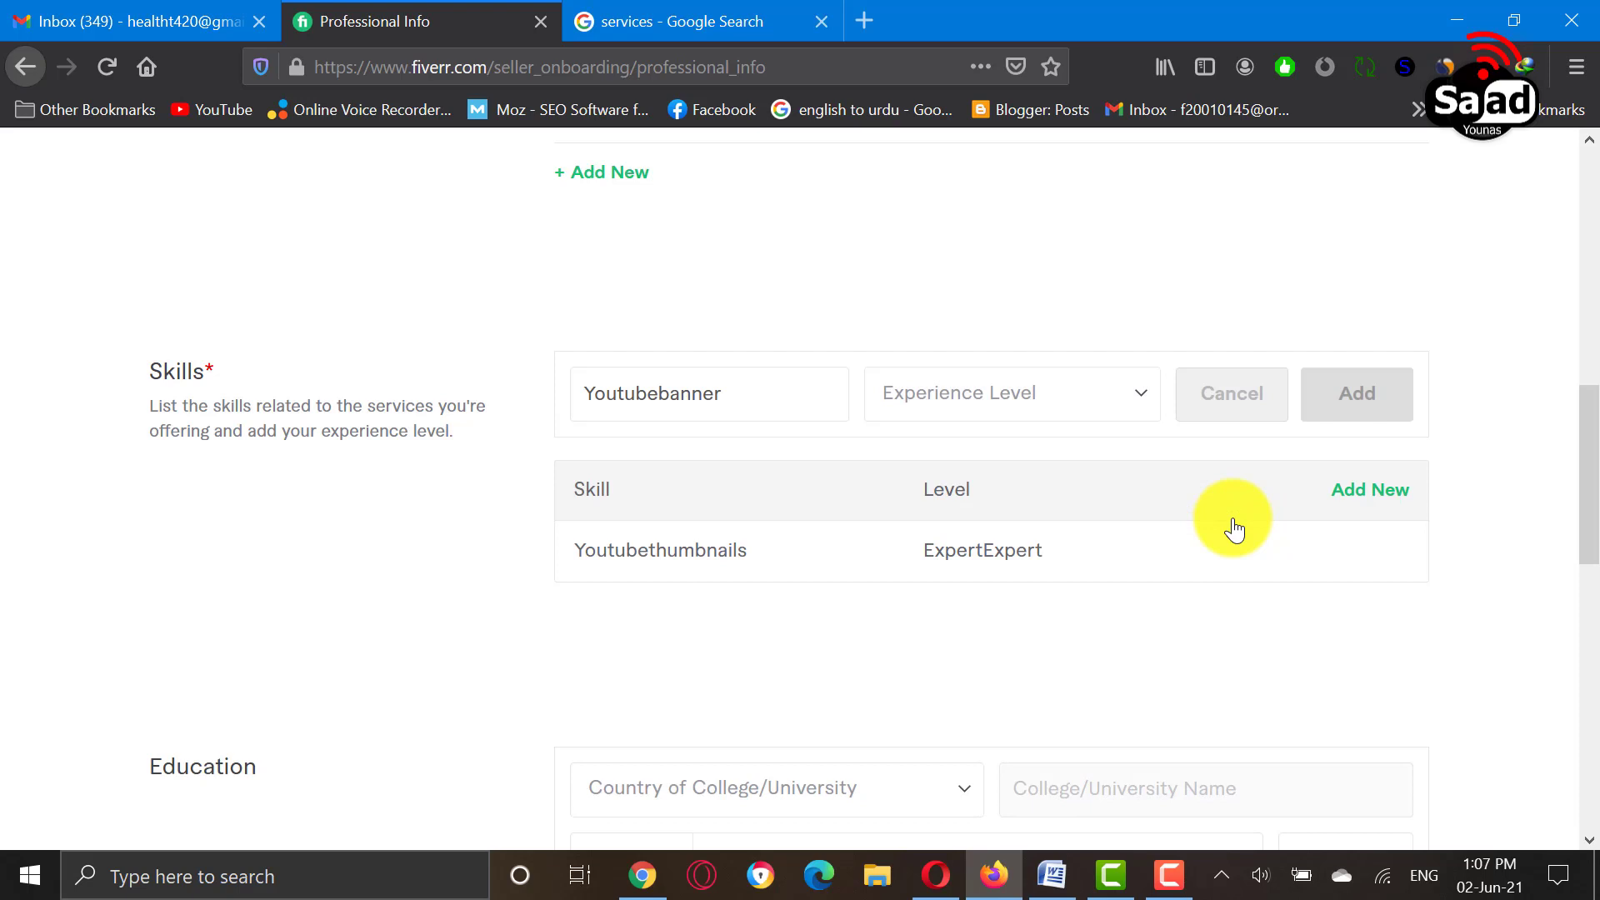
pyautogui.click(1067, 407)
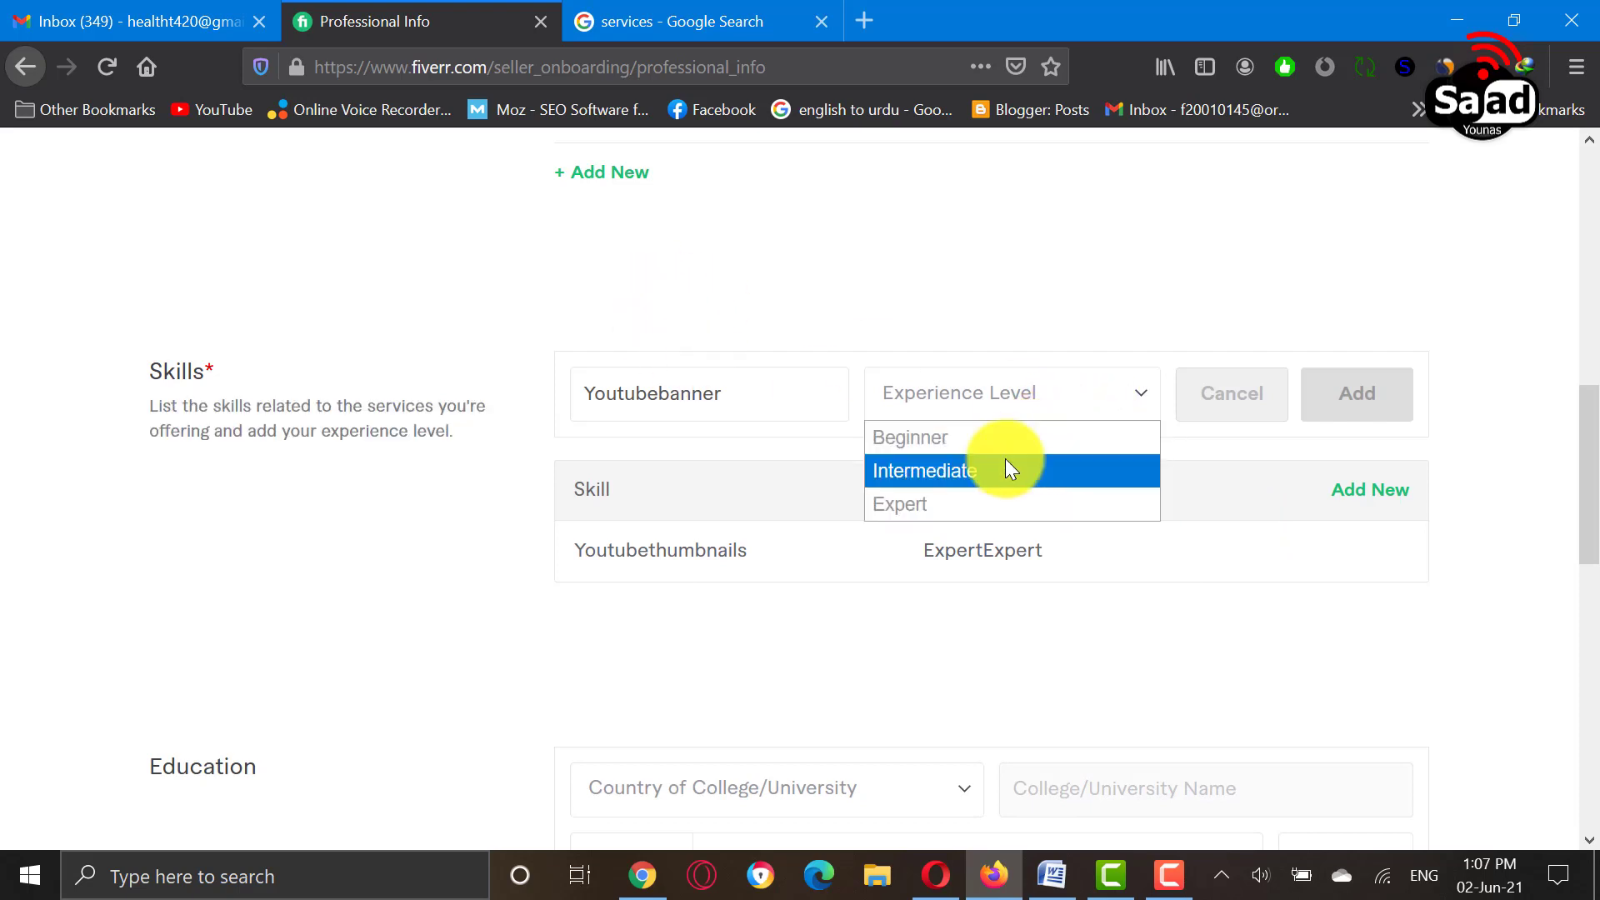
pyautogui.click(995, 502)
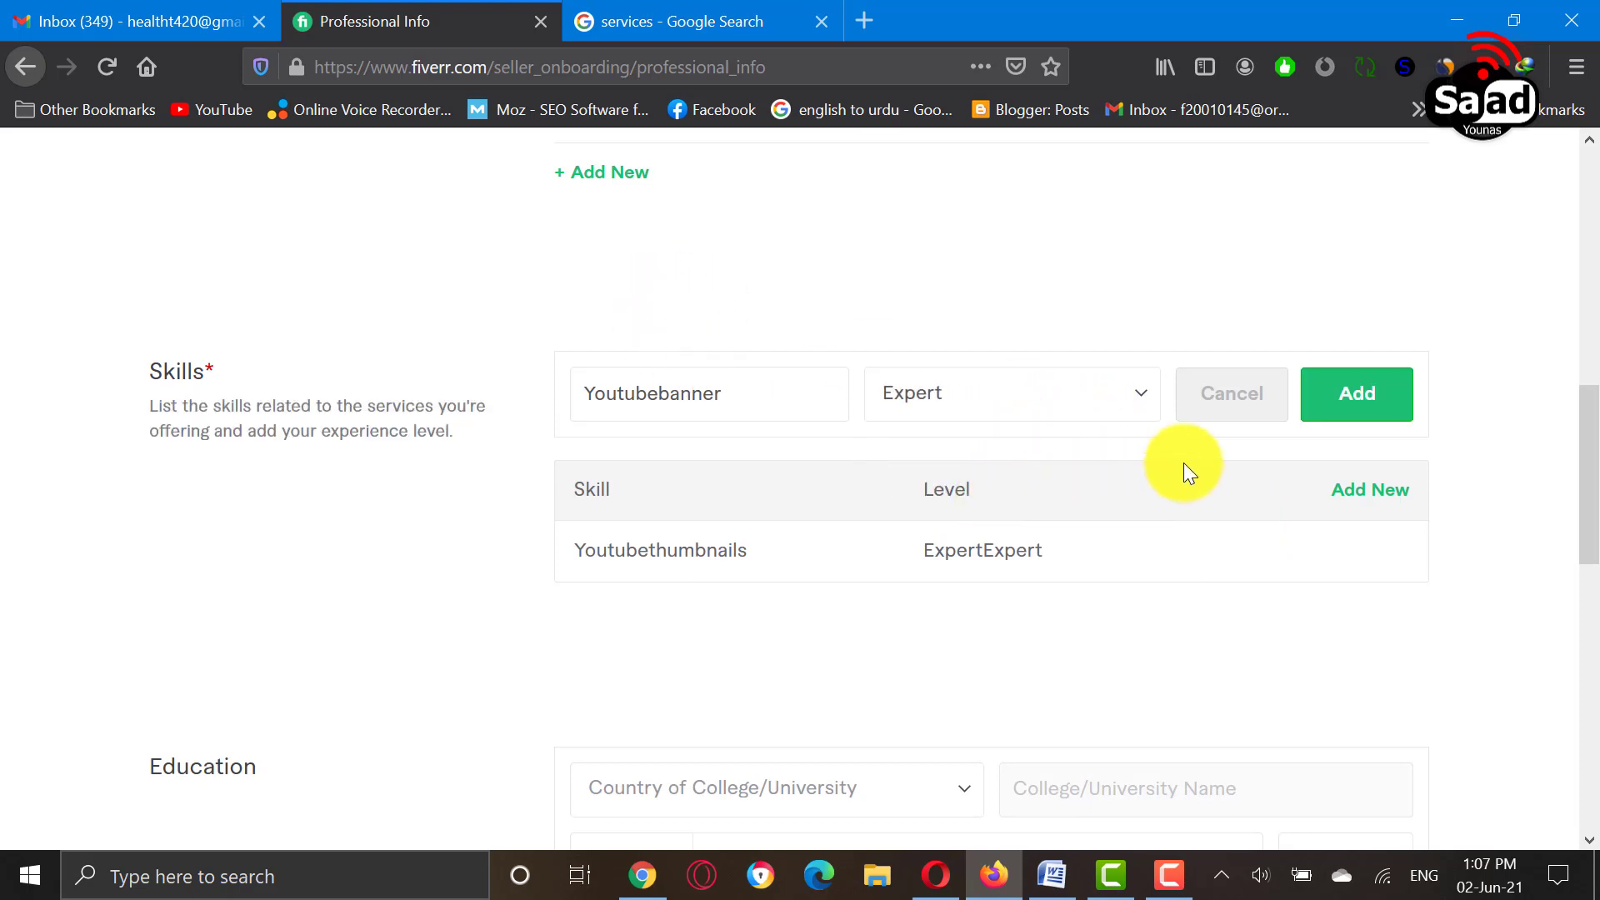
pyautogui.click(1376, 406)
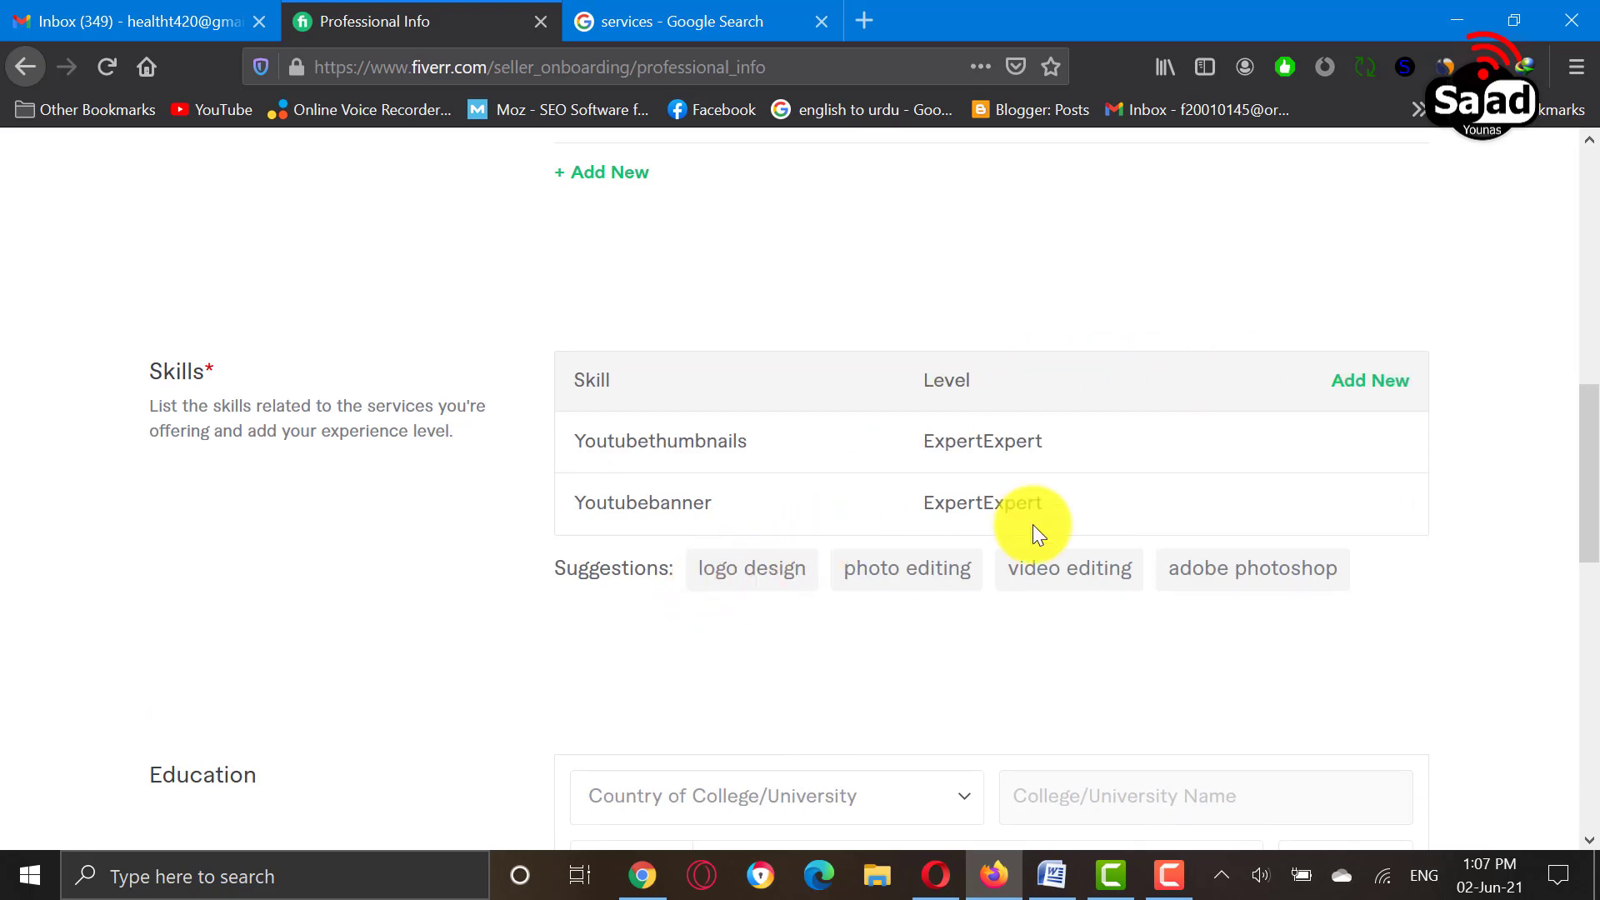
# - Add Social Media Marketing as a skill at Intermediate level
pyautogui.click(1342, 383)
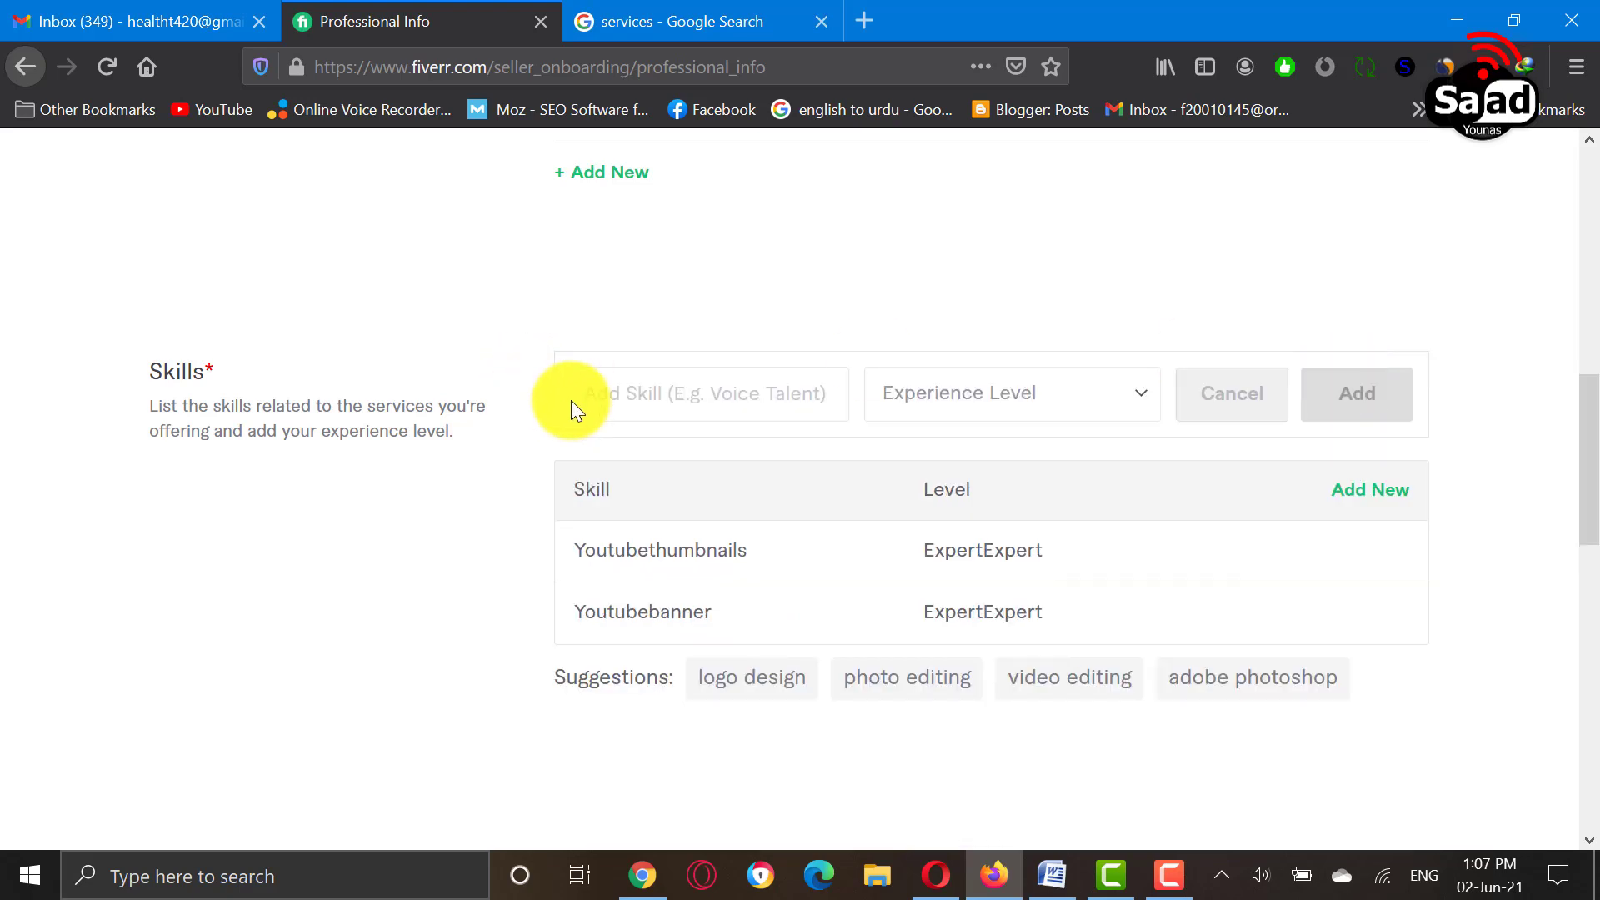
pyautogui.click(619, 403)
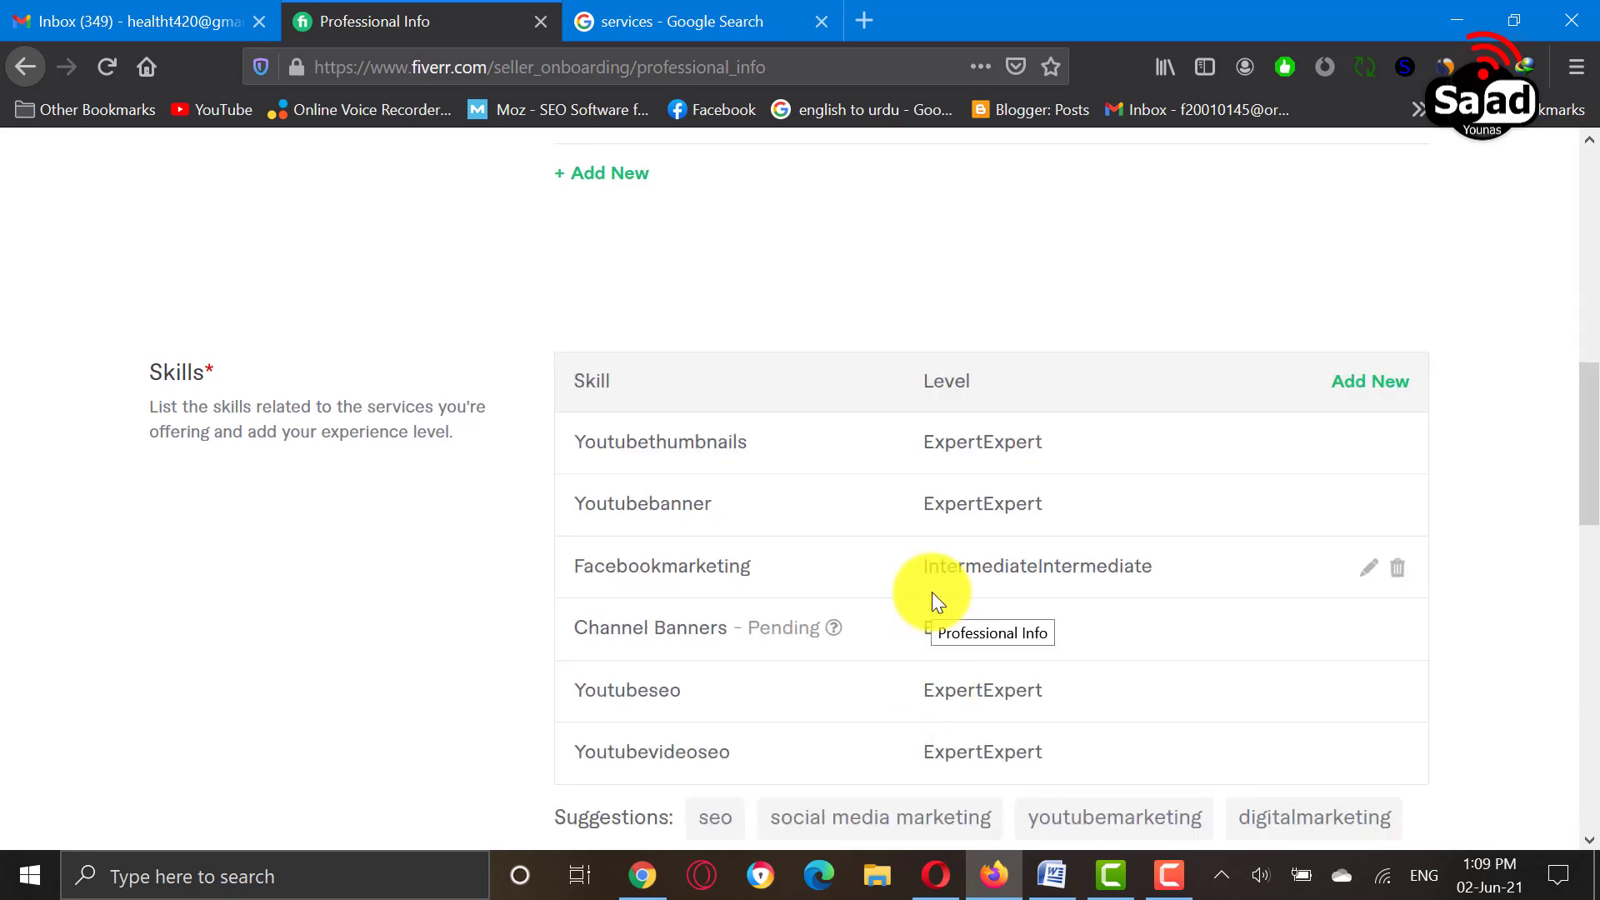
pyautogui.moveTo(1590, 499); pyautogui.dragTo(1493, 536)
pyautogui.click(784, 663)
pyautogui.click(959, 234)
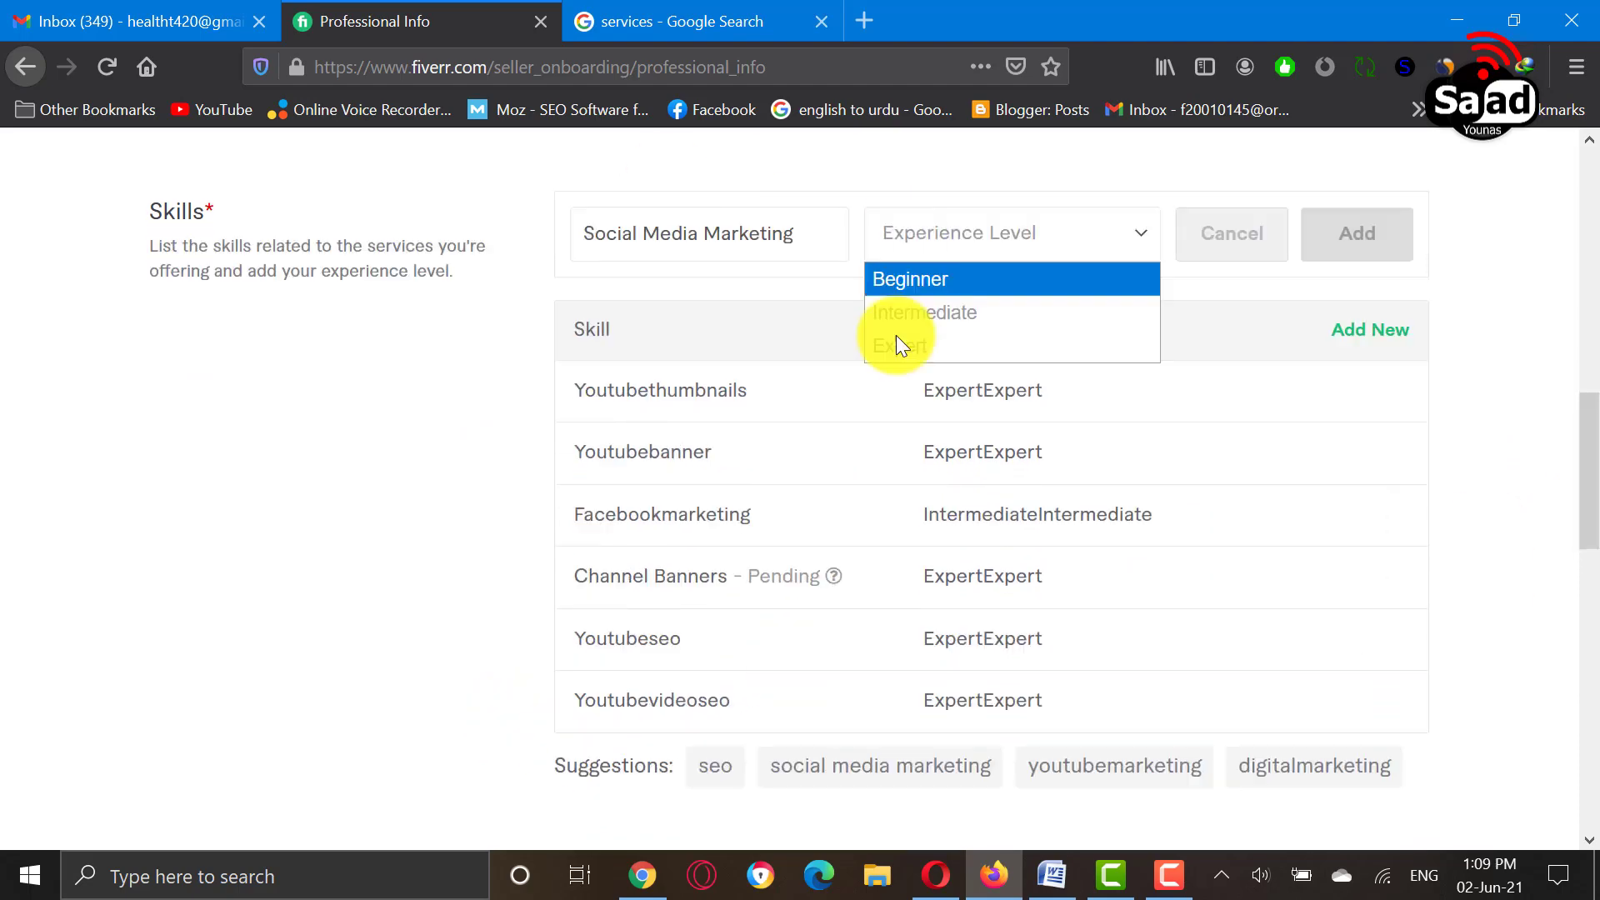
pyautogui.click(925, 312)
pyautogui.click(1357, 233)
pyautogui.moveTo(1589, 404); pyautogui.dragTo(1582, 547)
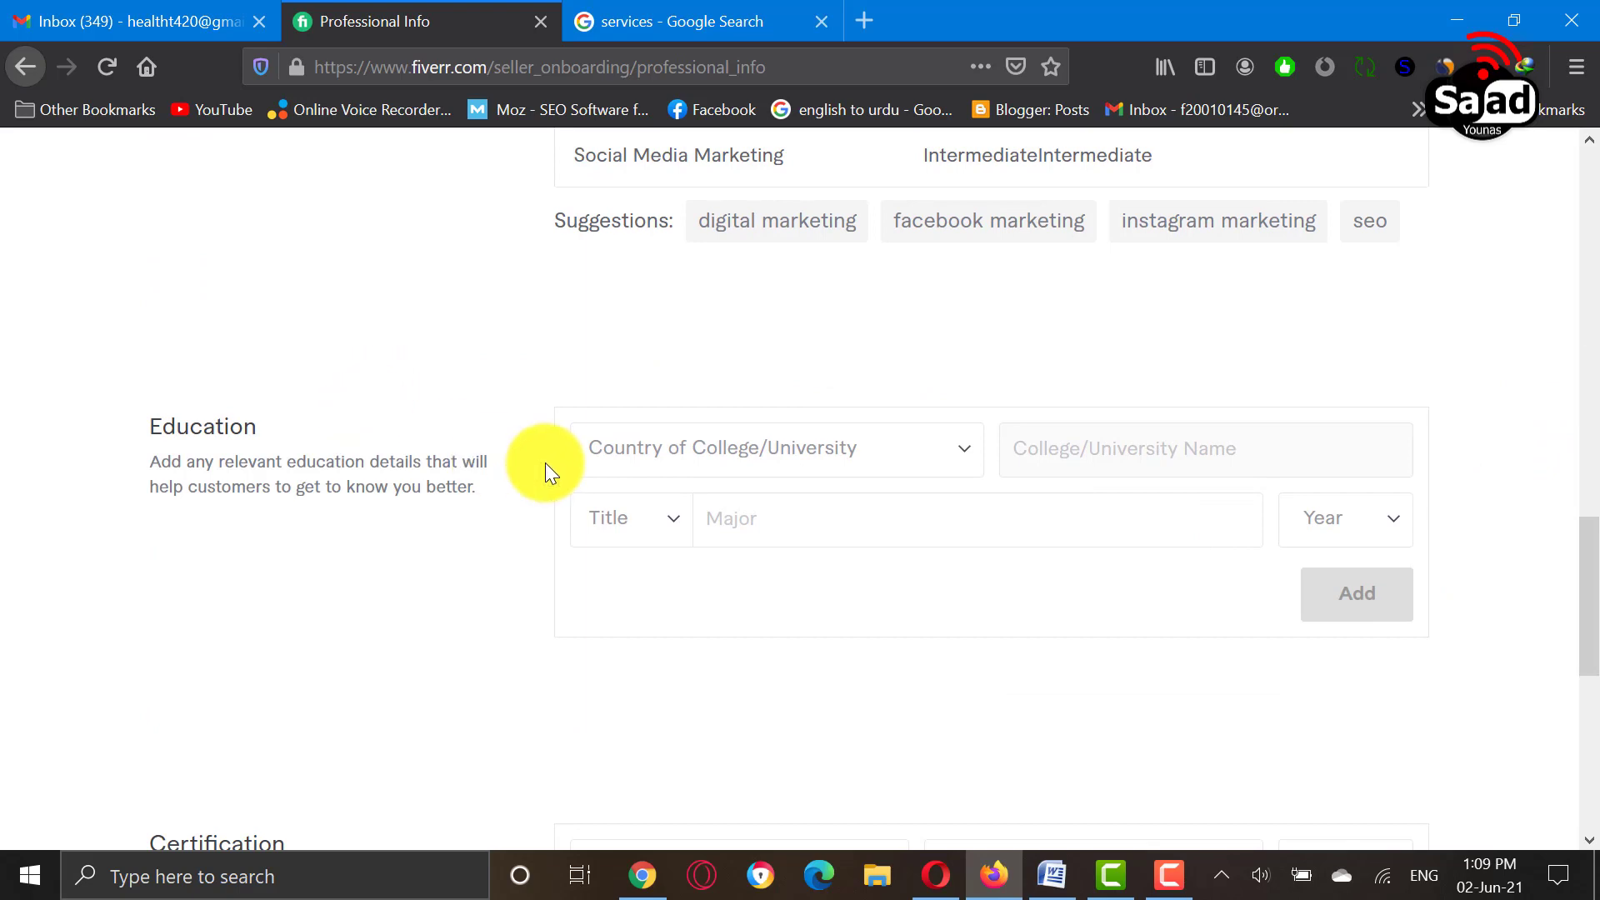
# - Set the education country to Pakistan and the college to UET ,LAHORE
pyautogui.click(586, 453)
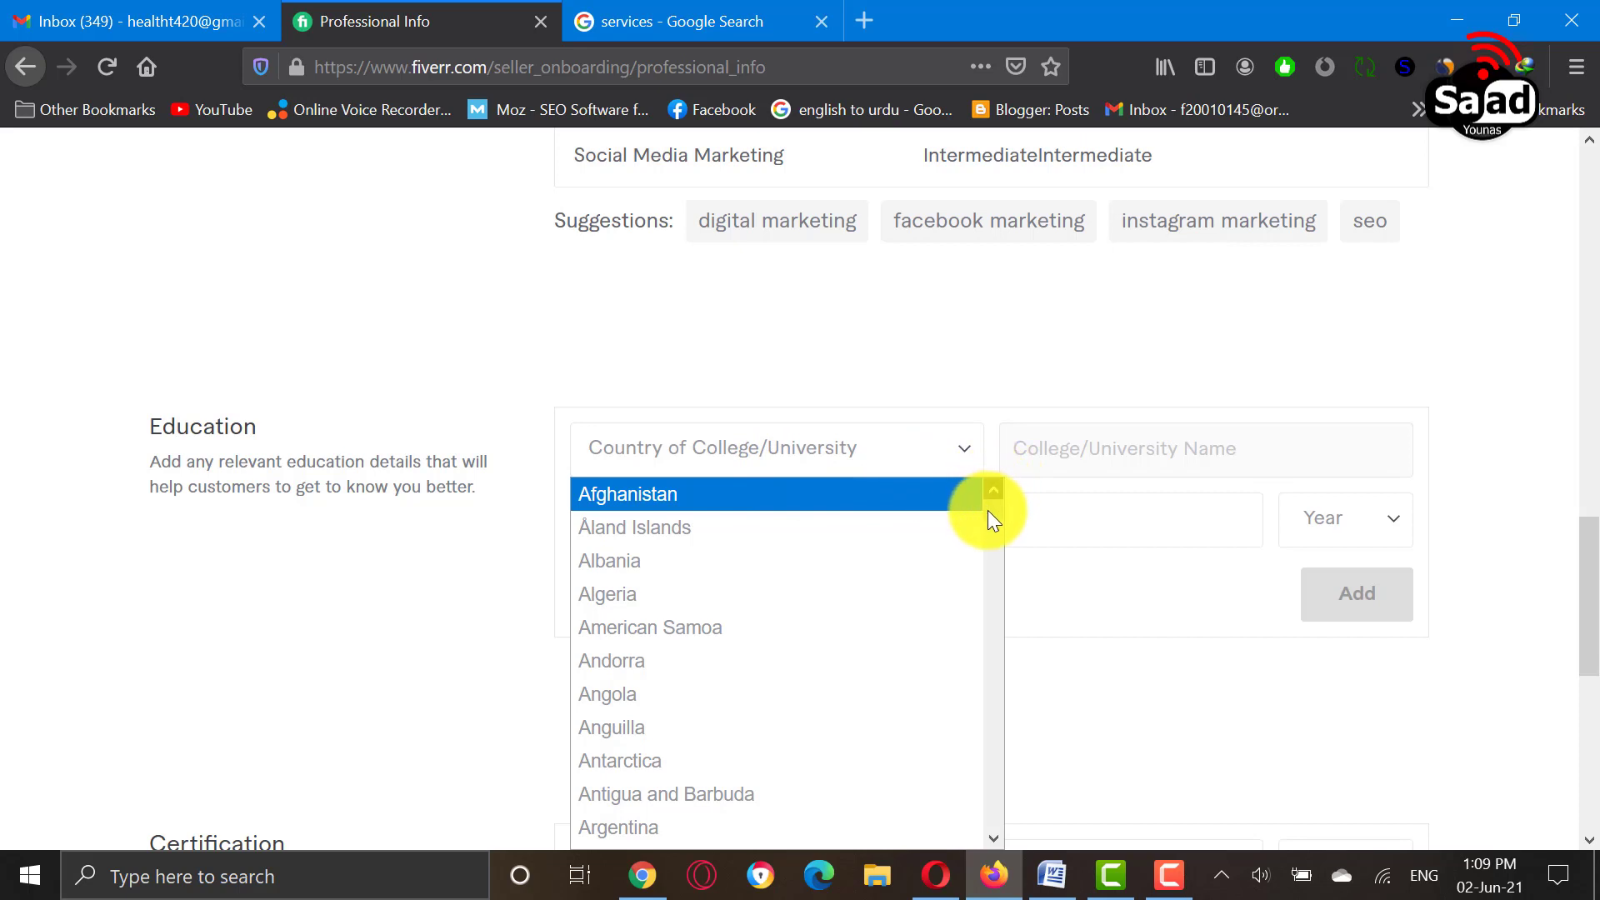
pyautogui.moveTo(991, 512); pyautogui.dragTo(983, 669)
pyautogui.press('p')
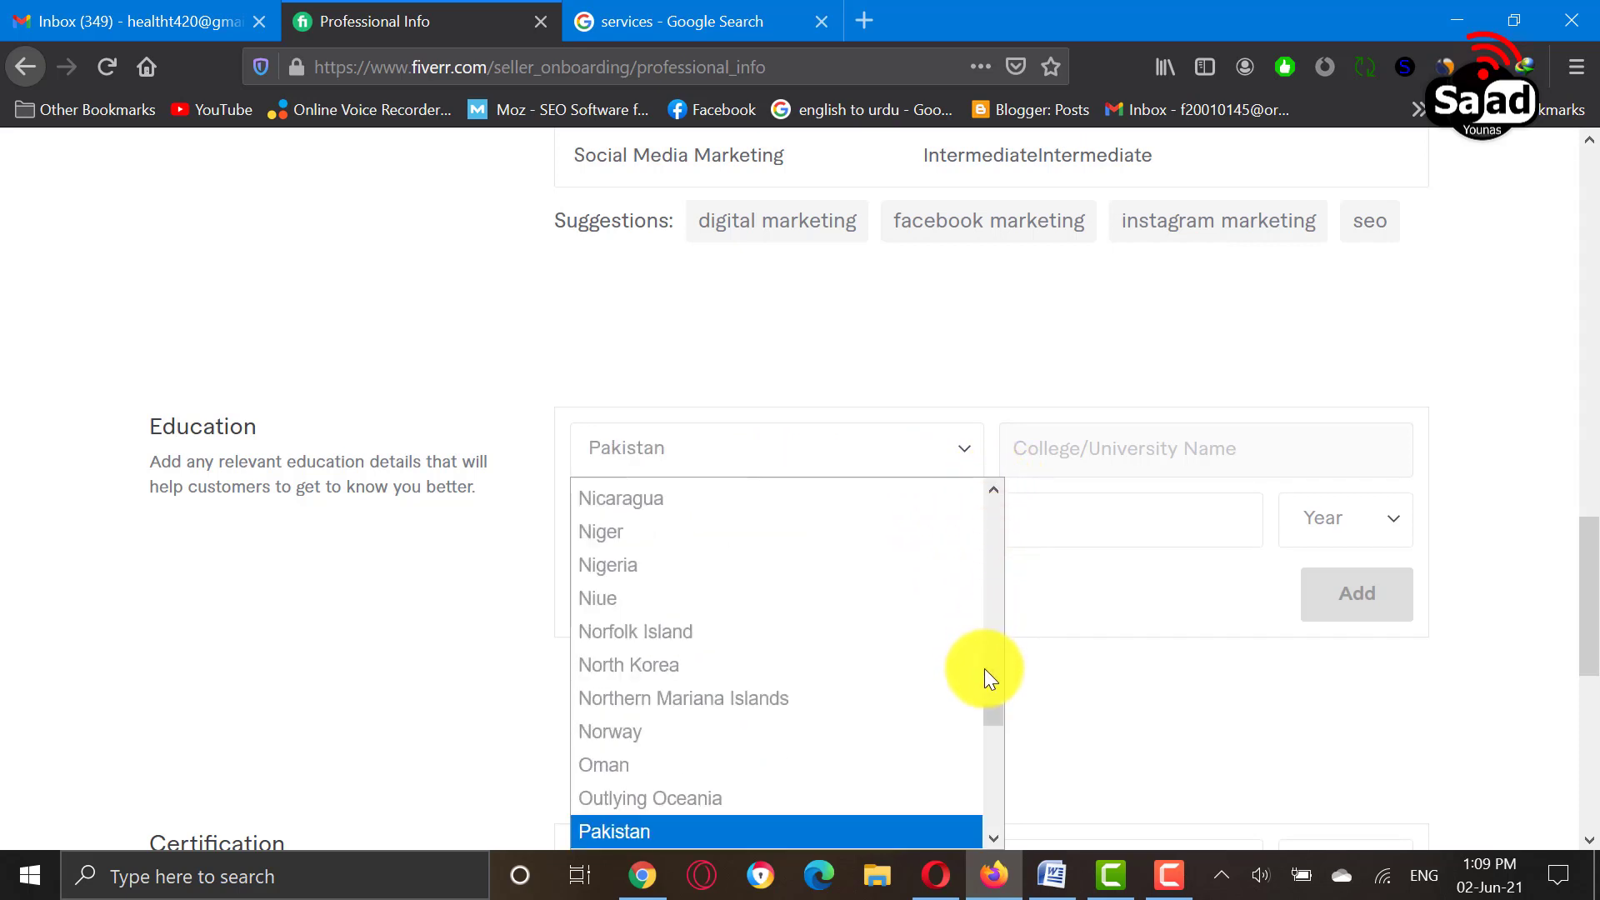
pyautogui.click(754, 832)
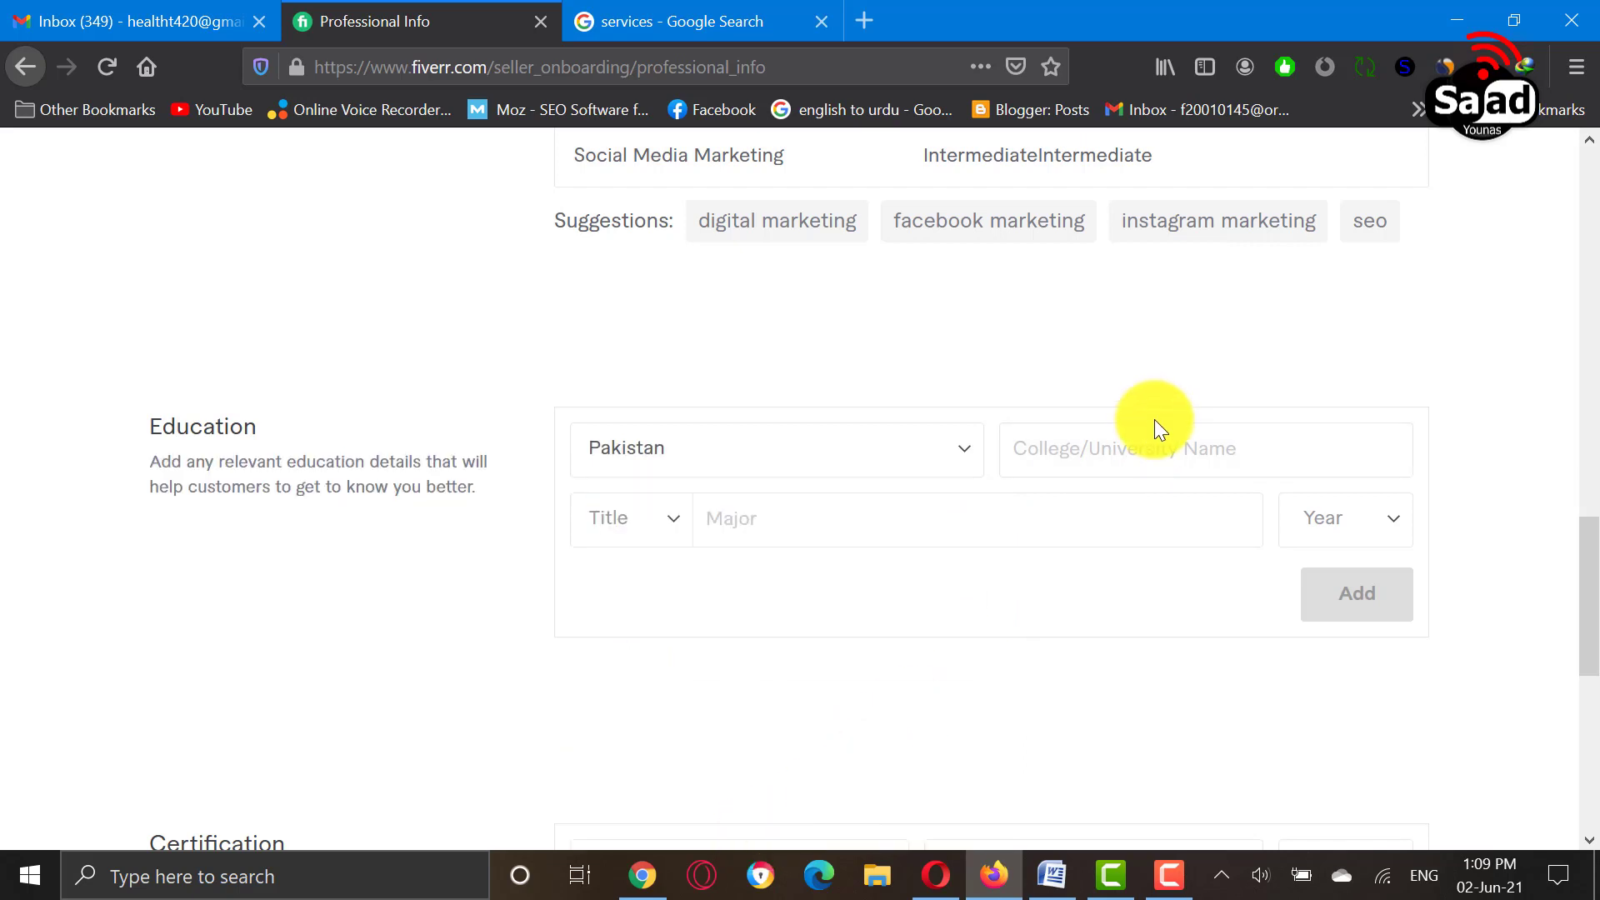
pyautogui.click(1136, 450)
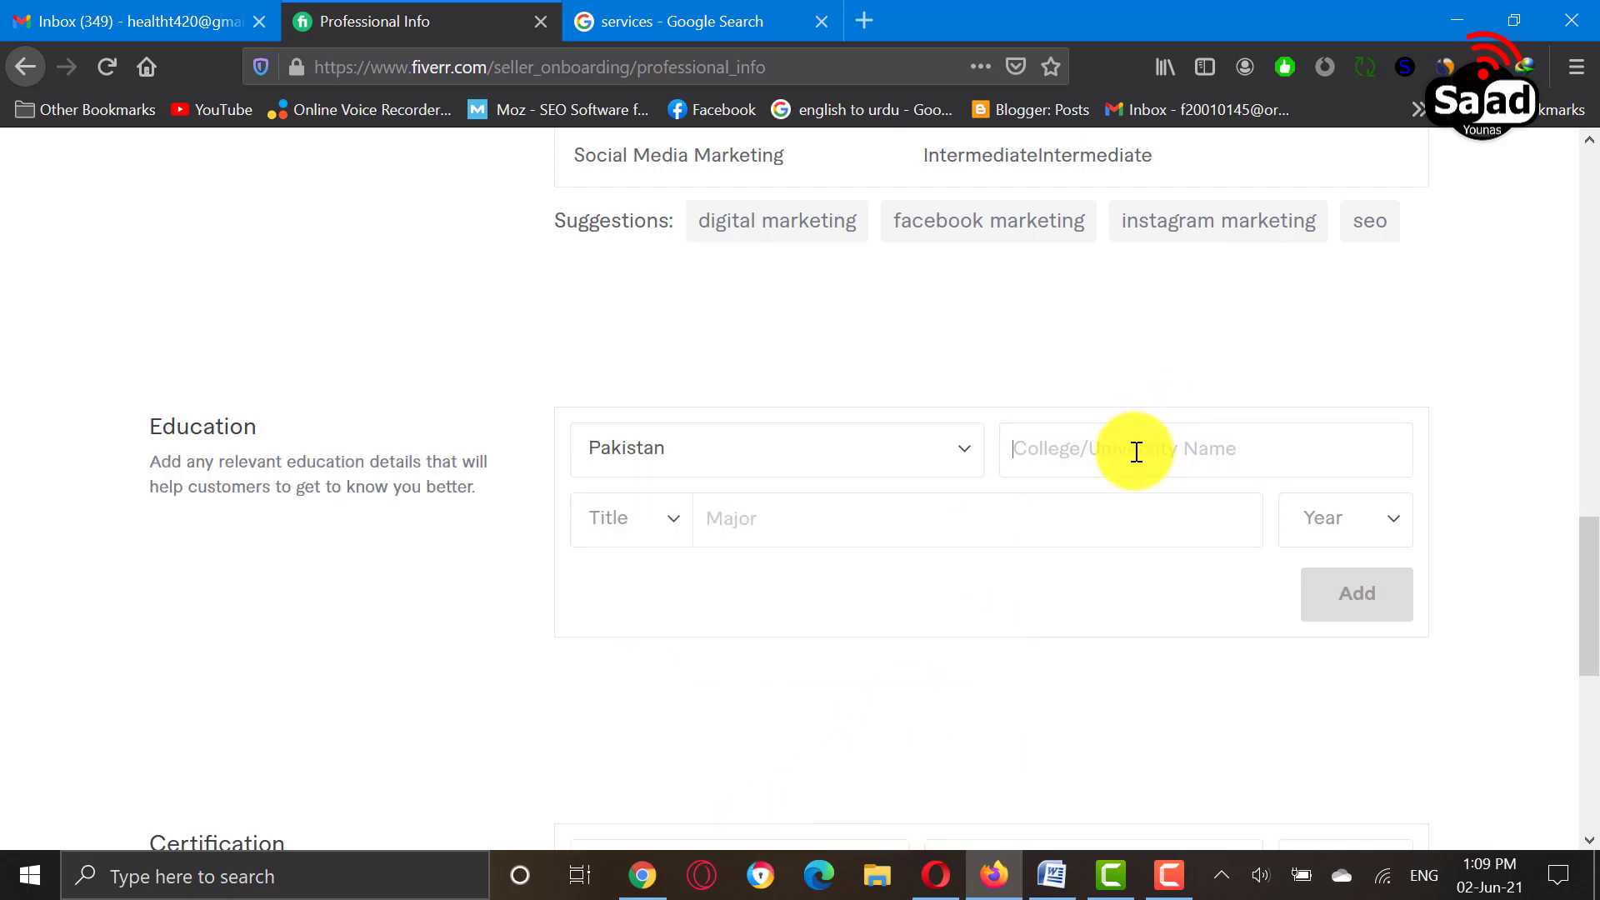
pyautogui.write('Lahore')
pyautogui.scroll(-1, 1196, 672)
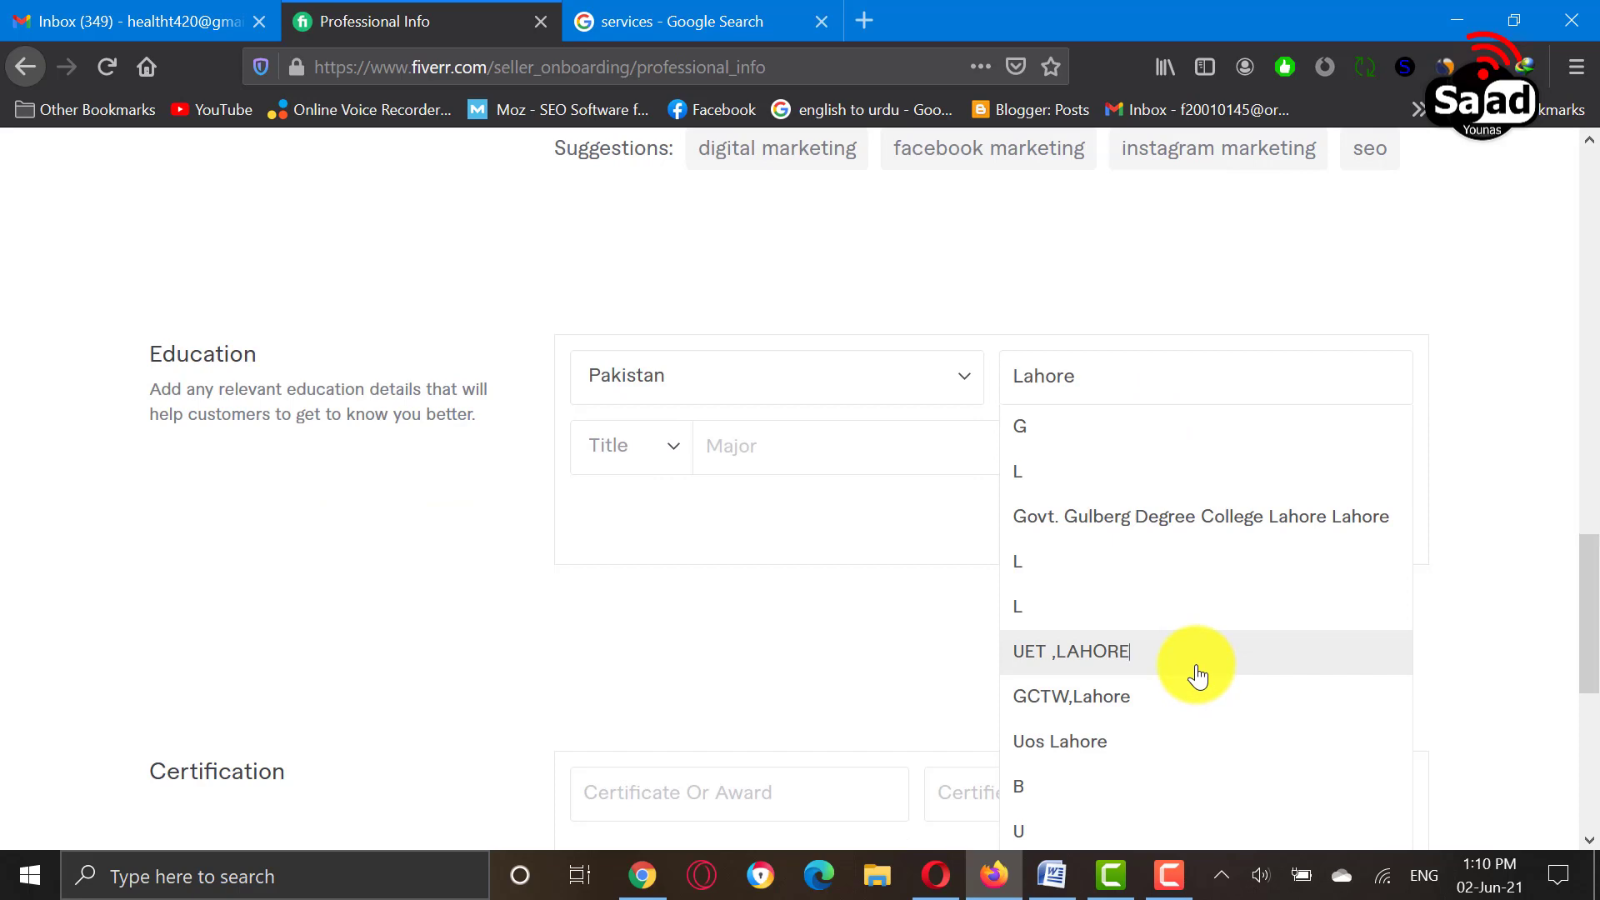
pyautogui.click(1196, 667)
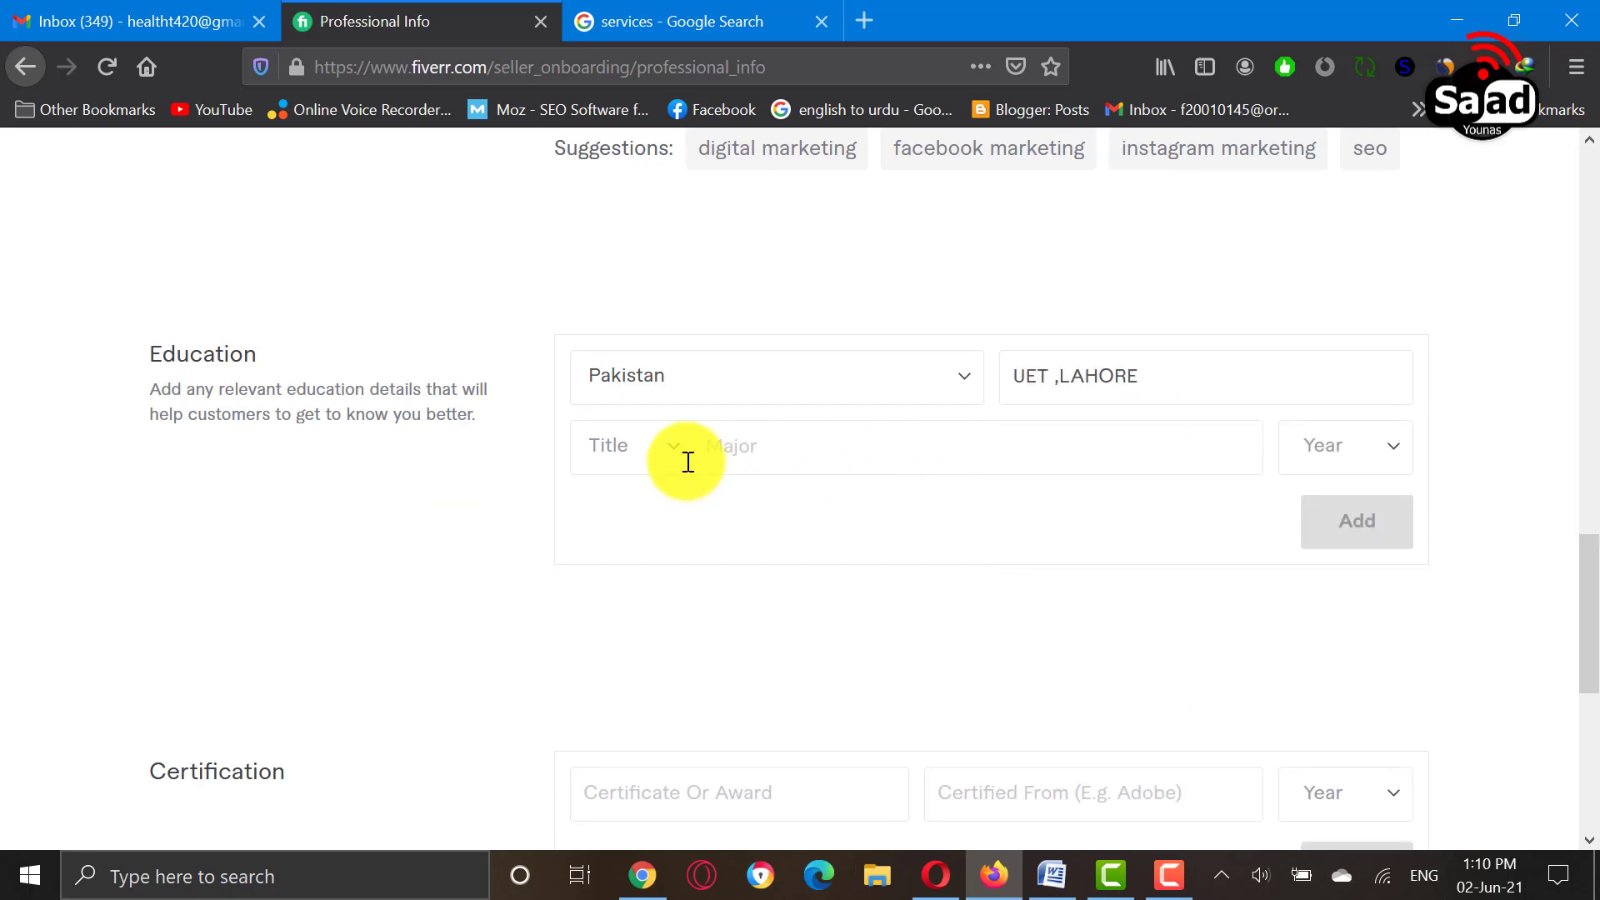
# - Choose B.Sc. as the degree title and 2020 as the graduation year
pyautogui.click(642, 454)
pyautogui.moveTo(682, 591); pyautogui.dragTo(668, 774)
pyautogui.scroll(5, 636, 679)
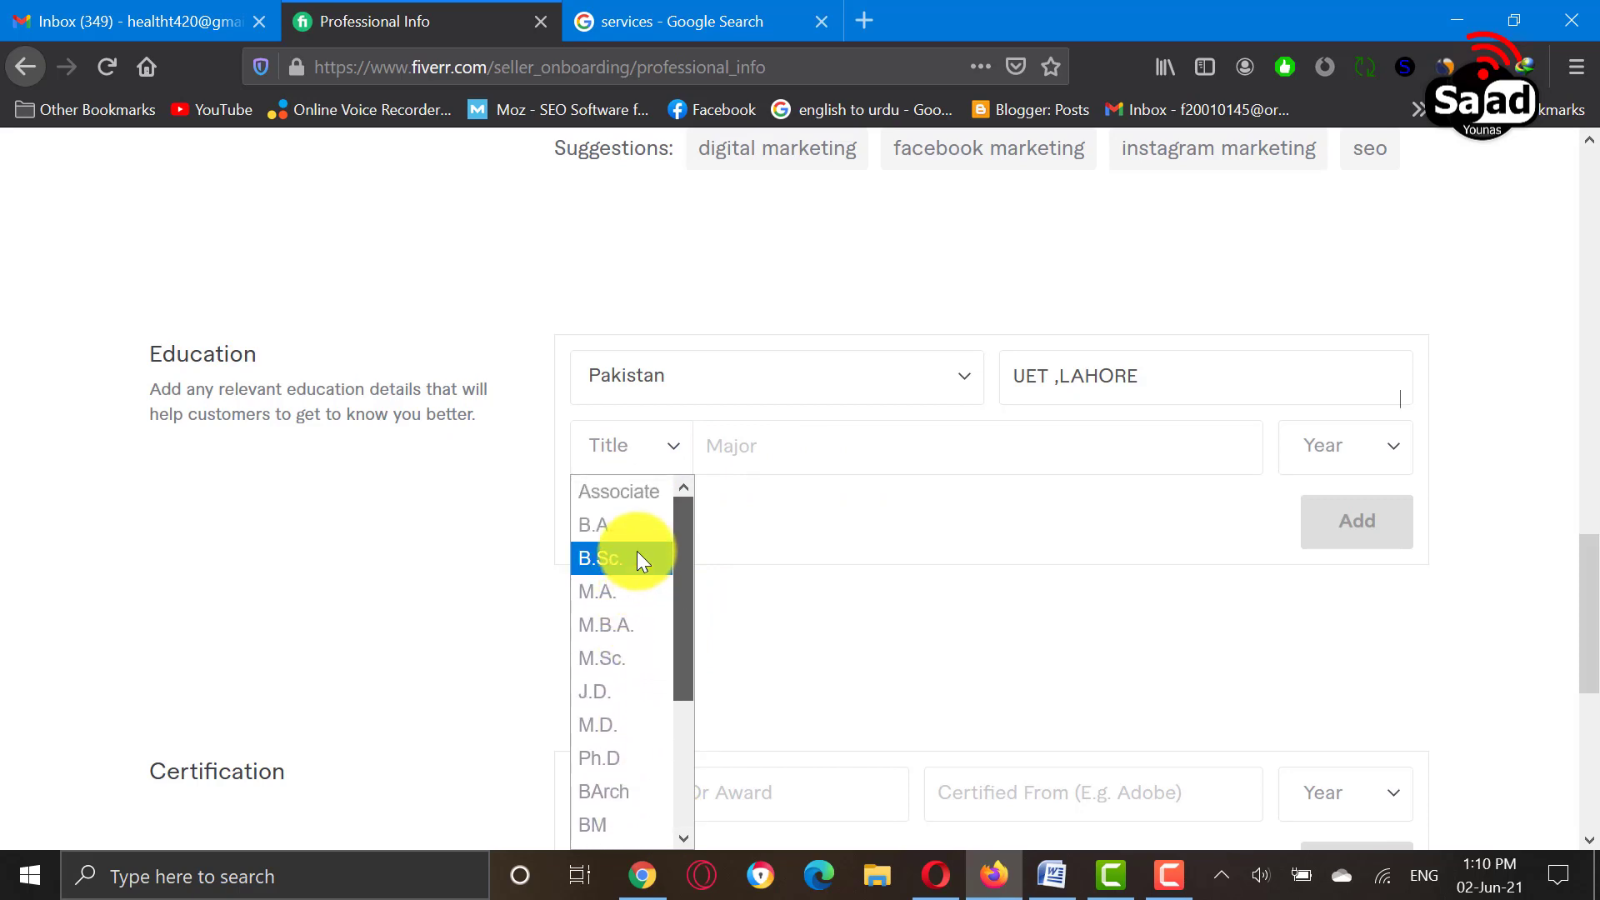
pyautogui.click(623, 563)
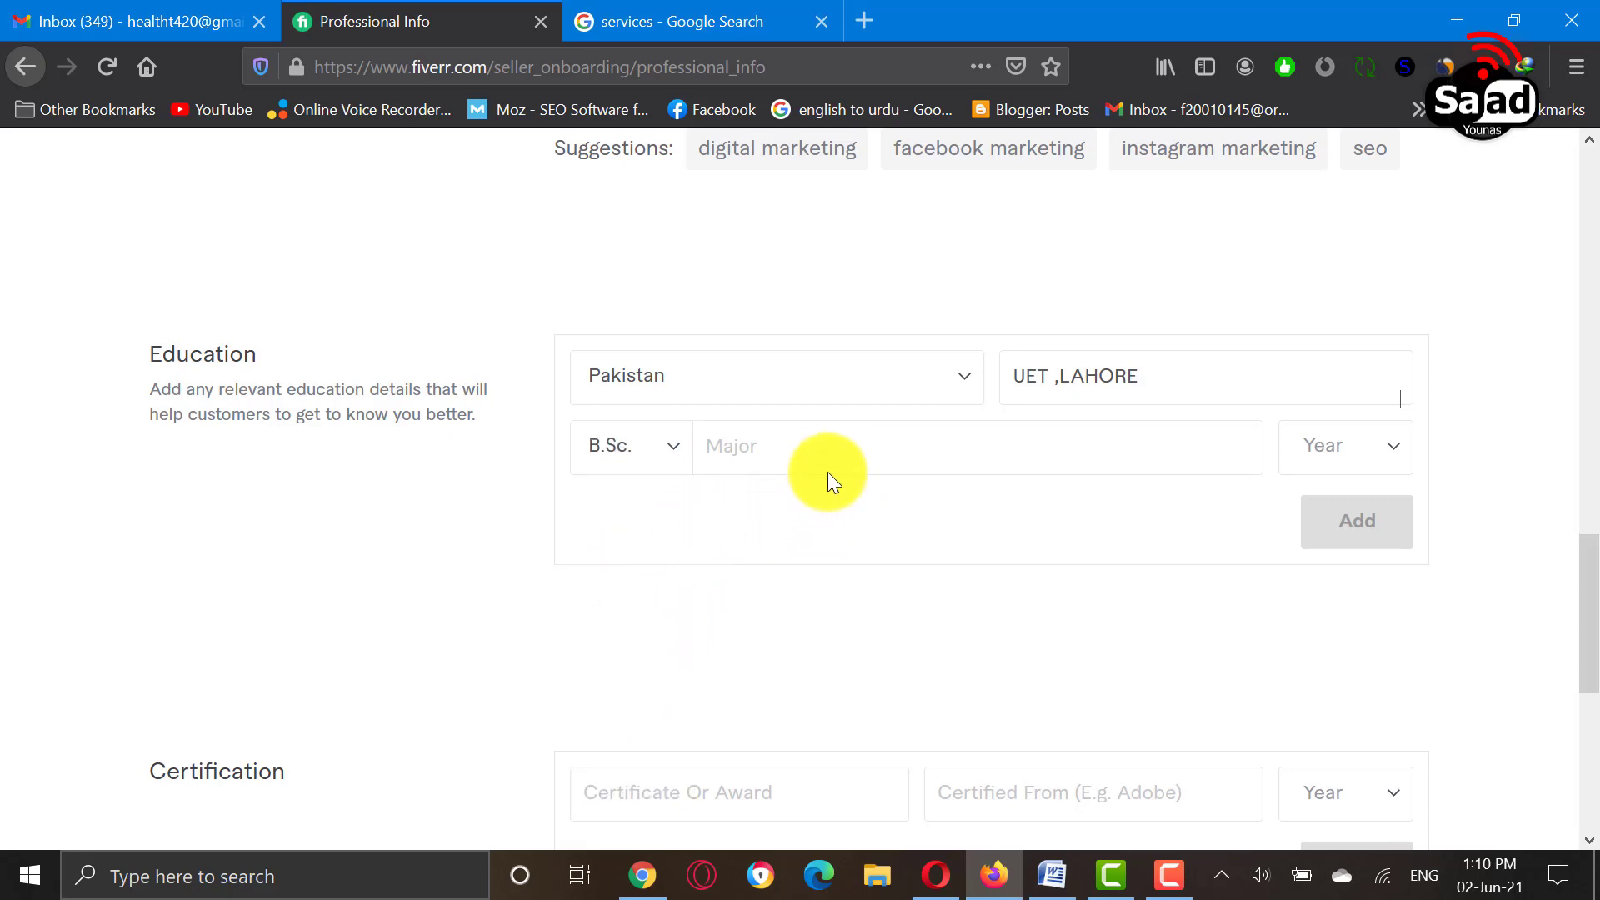
pyautogui.click(1340, 450)
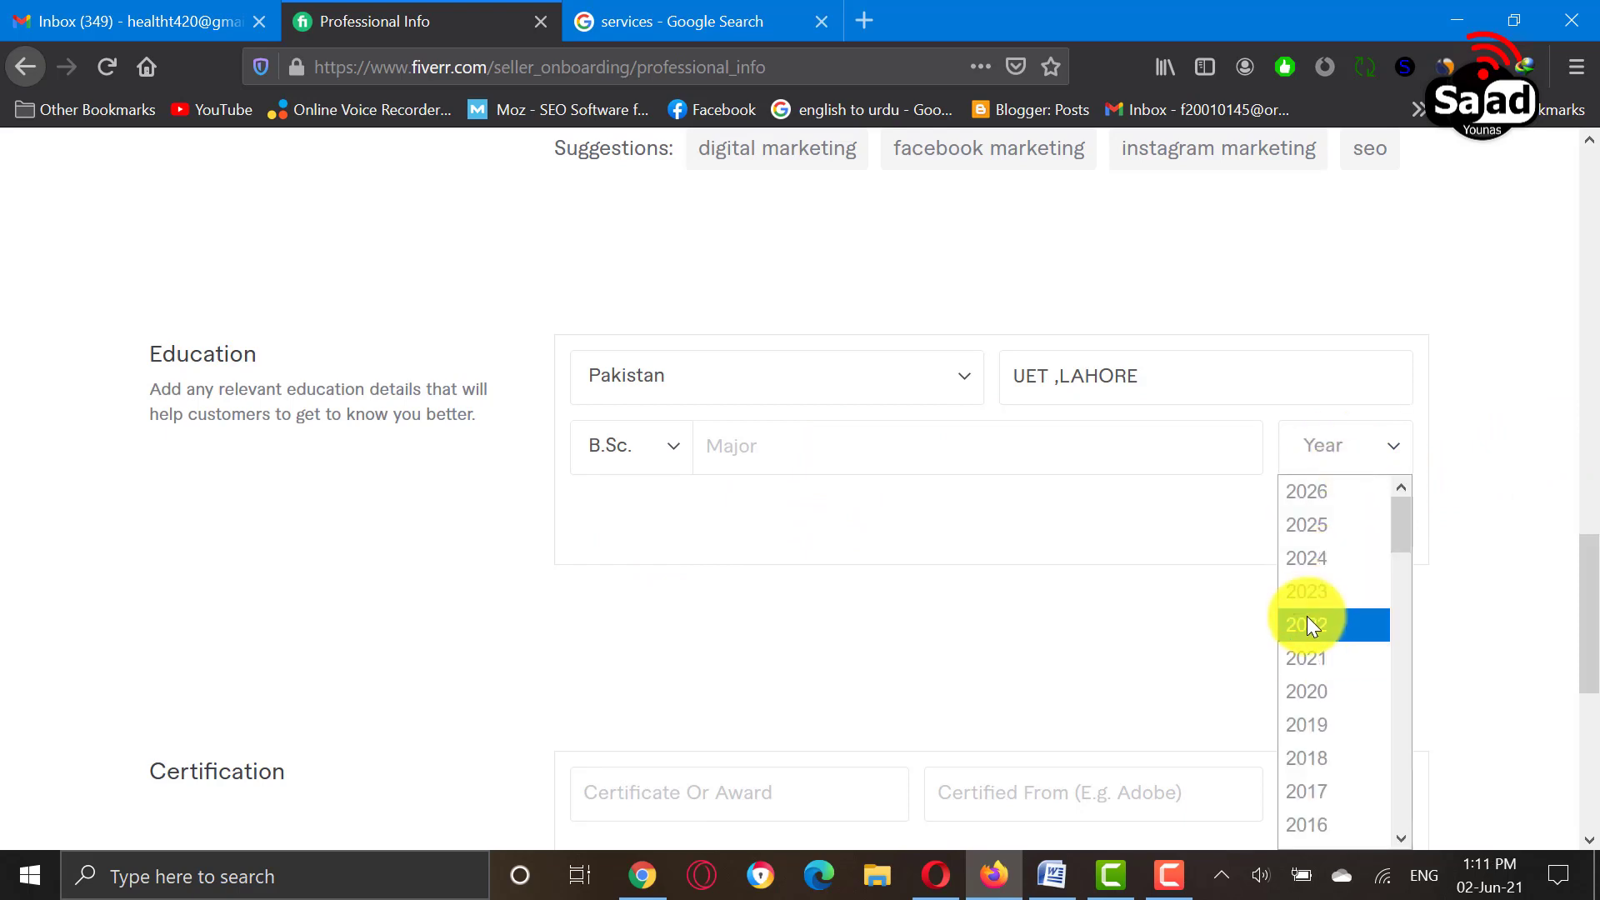
pyautogui.click(1306, 724)
pyautogui.click(1358, 458)
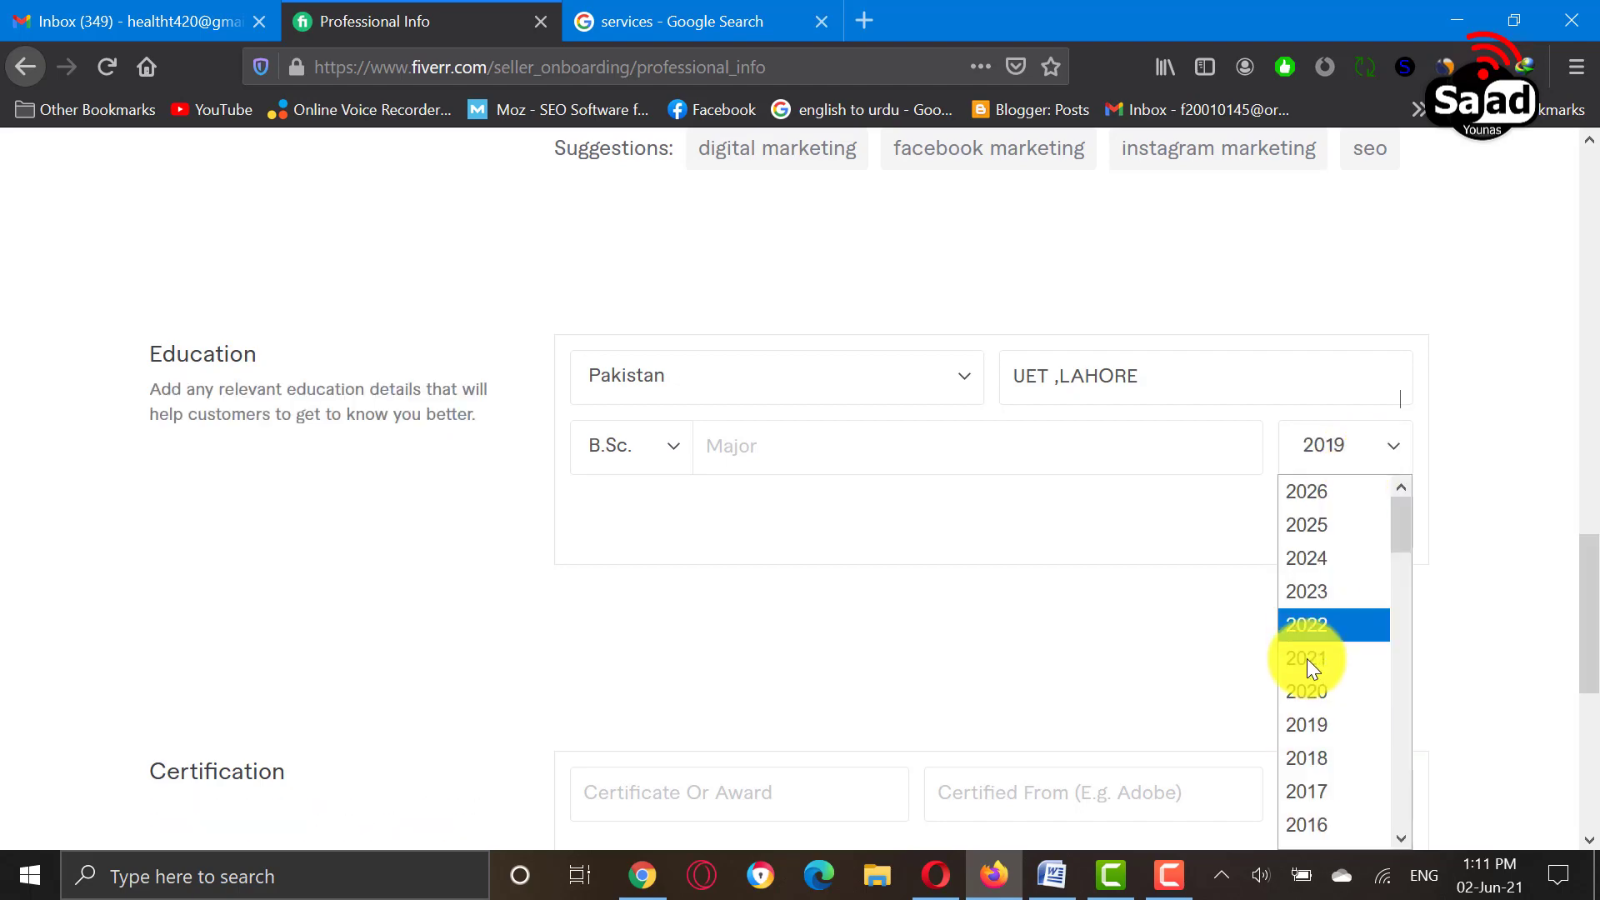
pyautogui.moveTo(1589, 613); pyautogui.dragTo(1555, 622)
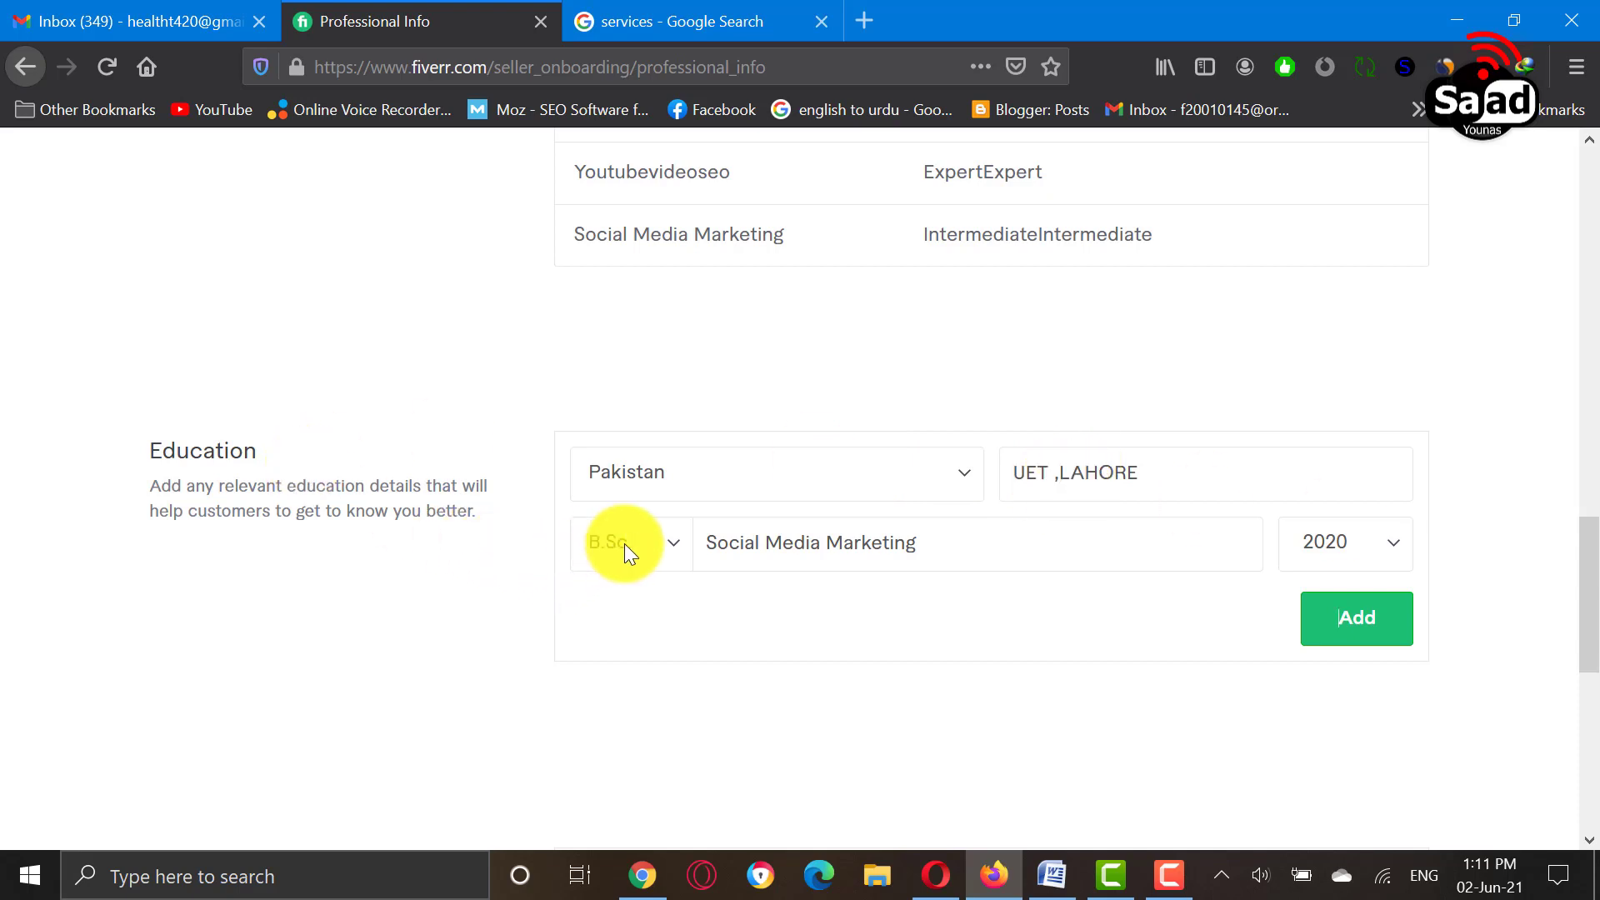
pyautogui.scroll(-2, 1575, 572)
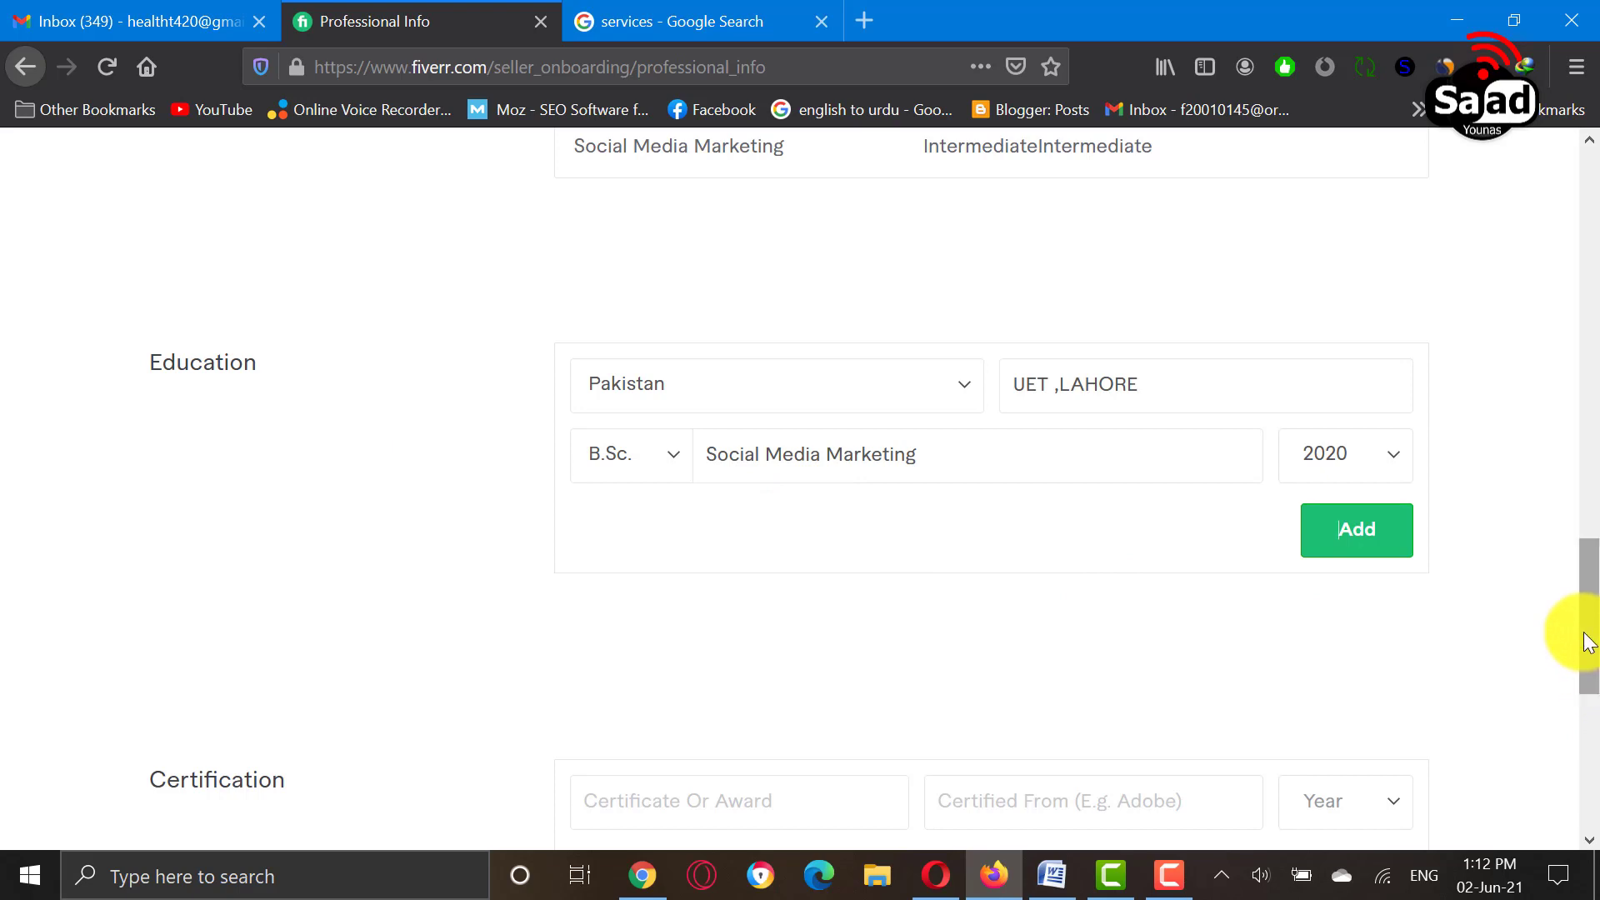
# - Enter the Social Media Marketing certificate from Udemy, year 2019
pyautogui.moveTo(1586, 642); pyautogui.dragTo(1586, 718)
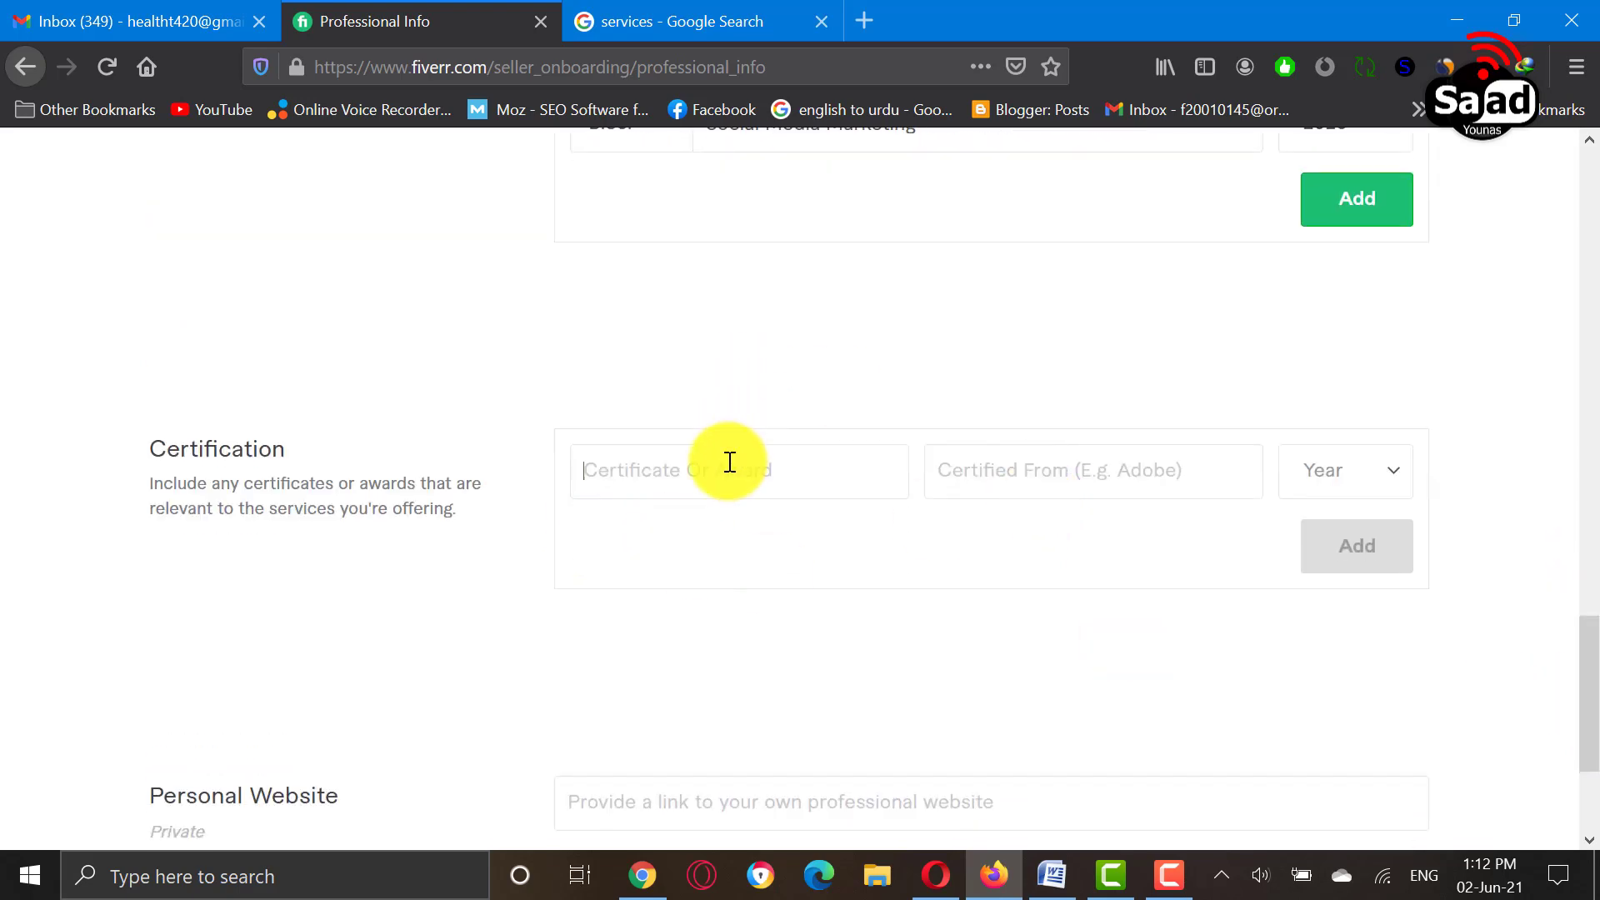
pyautogui.click(636, 475)
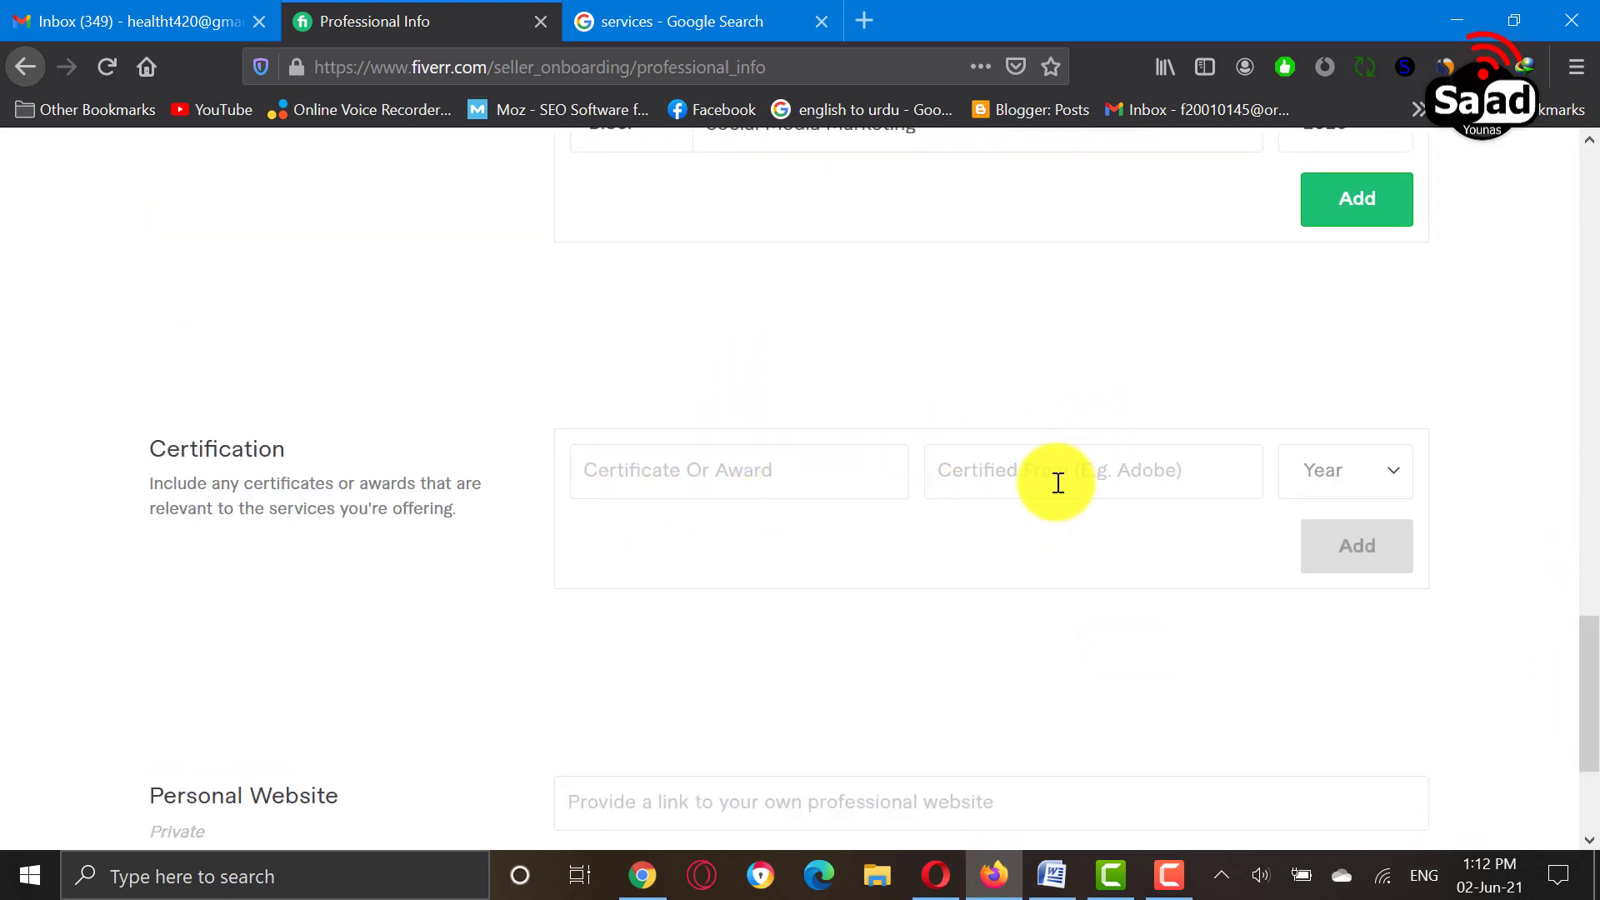
pyautogui.click(1328, 480)
pyautogui.click(1321, 580)
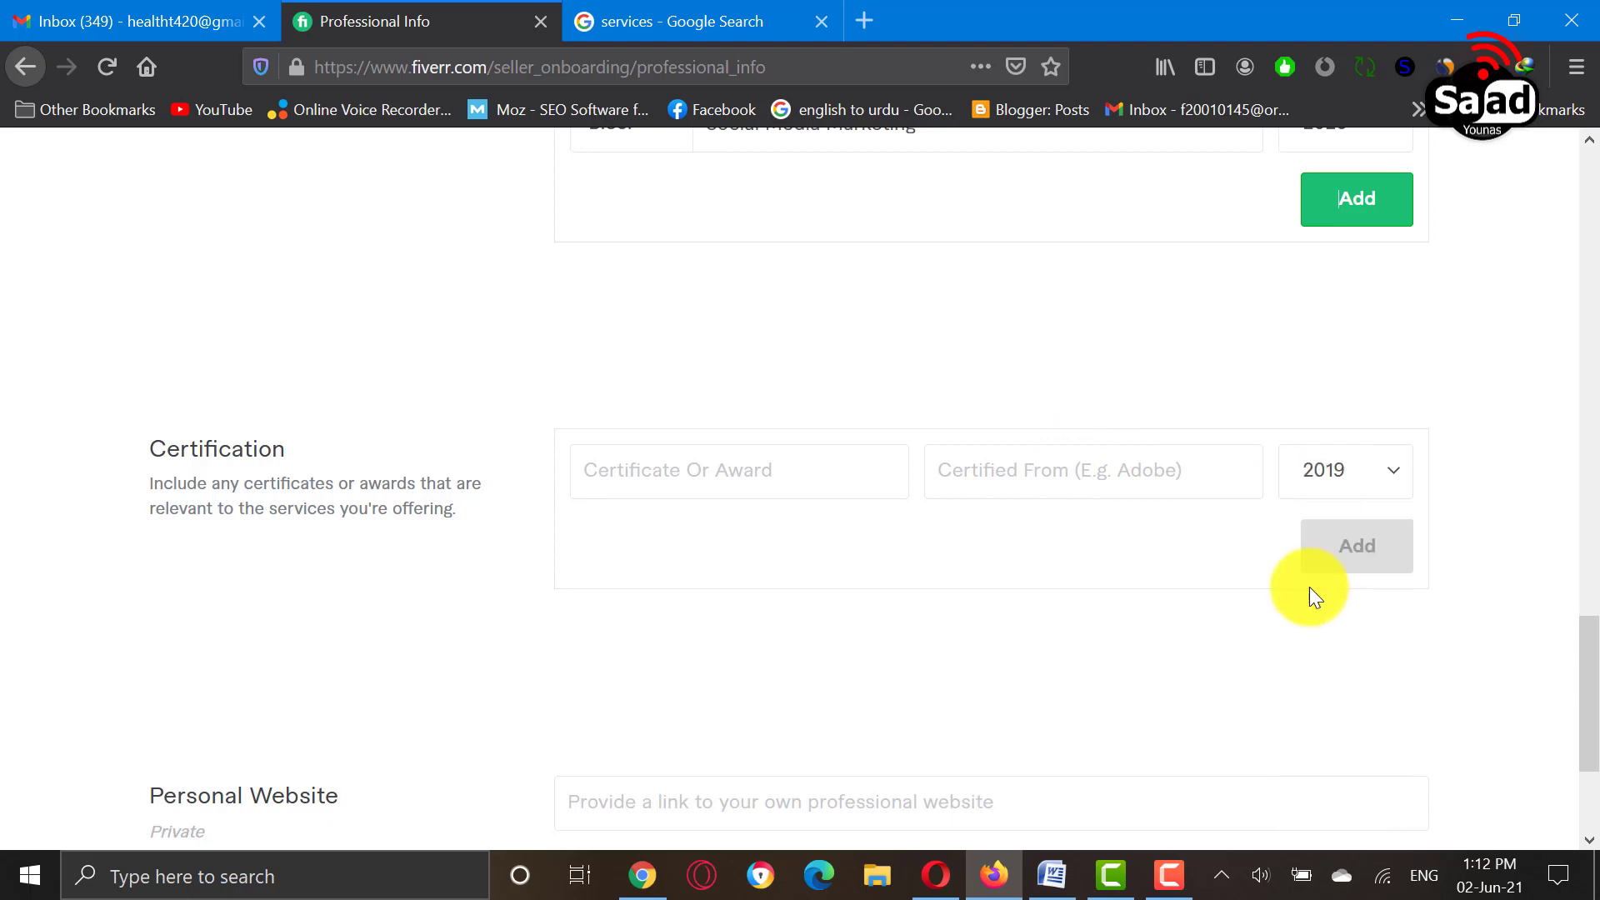
pyautogui.click(994, 475)
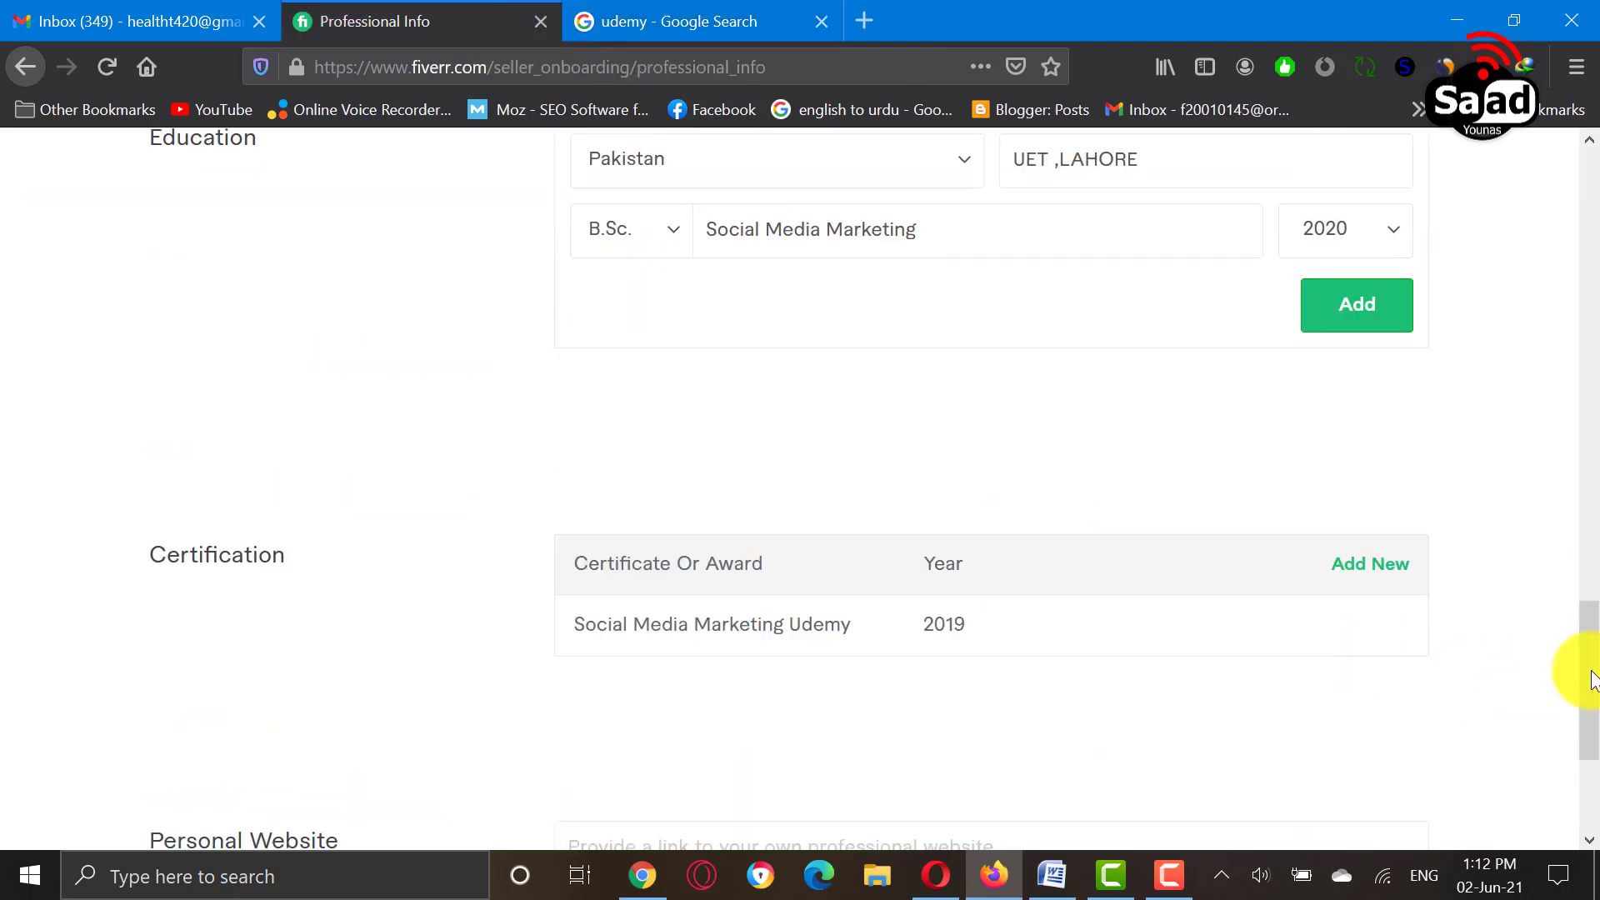
pyautogui.moveTo(1590, 679); pyautogui.dragTo(1575, 779)
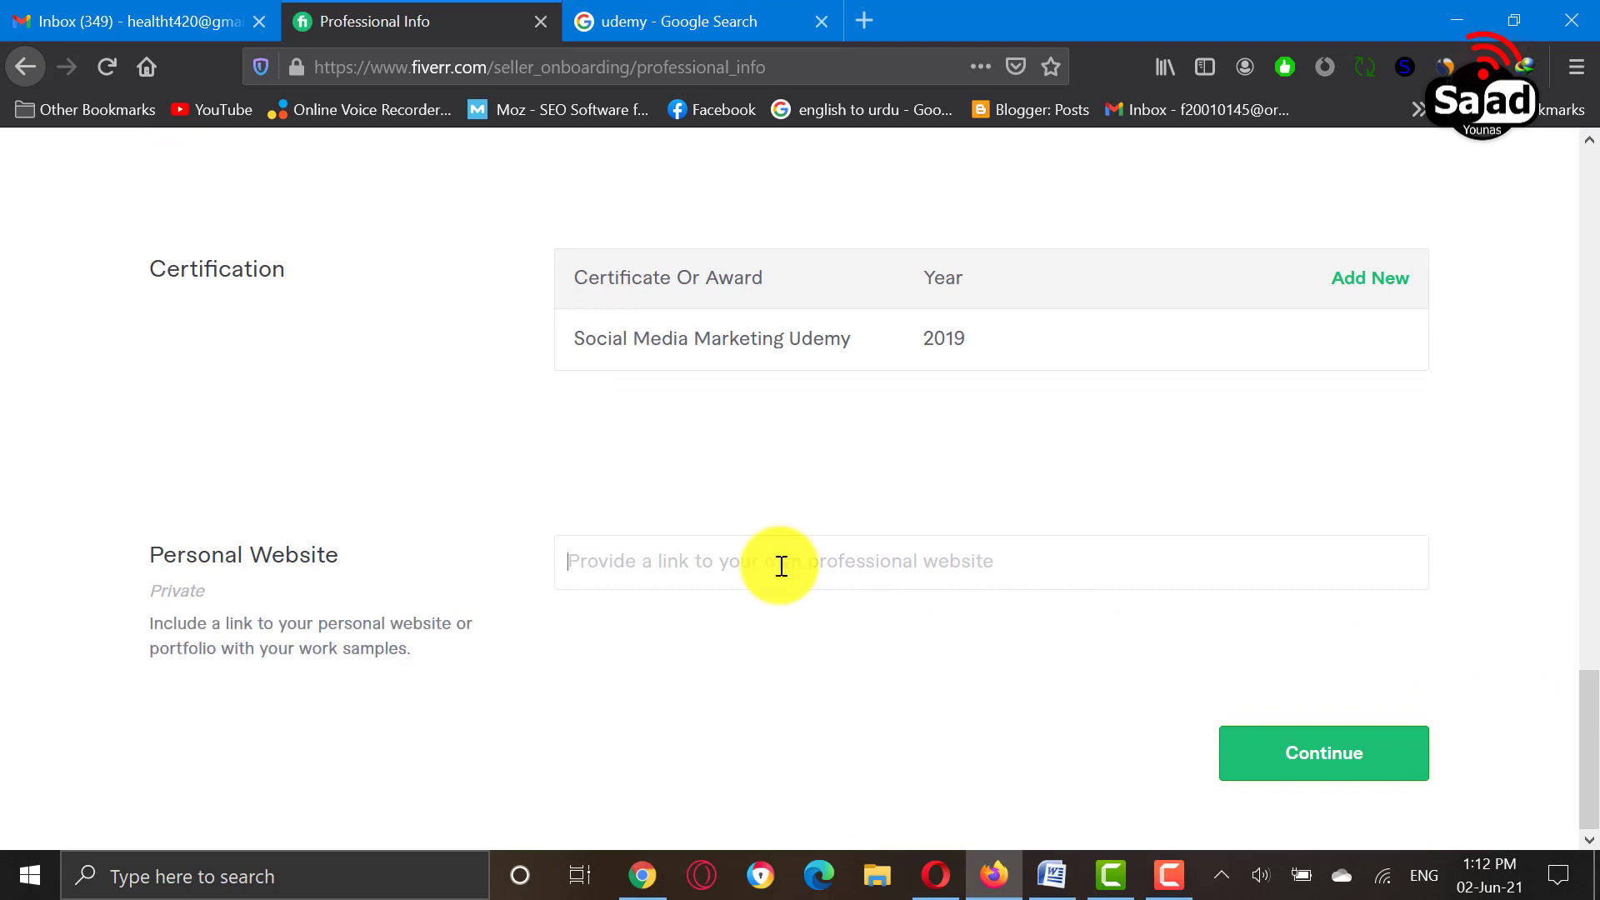
pyautogui.moveTo(1578, 742); pyautogui.dragTo(1578, 142)
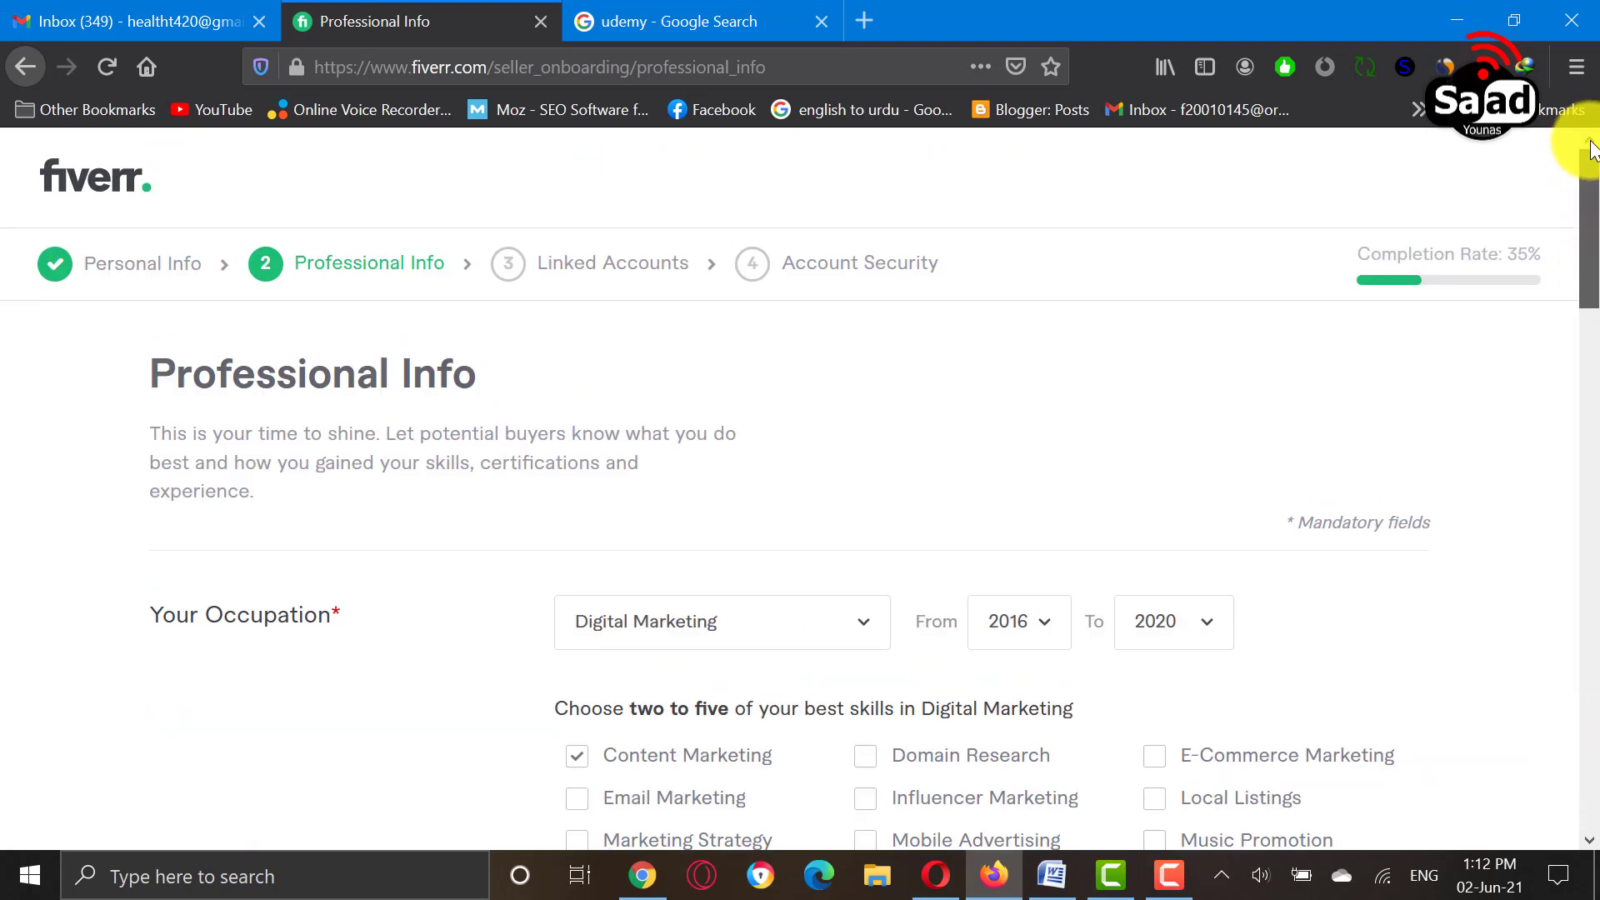
# - Review the filled Professional Info page, then continue to Linked Accounts
pyautogui.moveTo(1594, 254)
pyautogui.mouseDown()
pyautogui.moveTo(1571, 745)
pyautogui.moveTo(1586, 125)
pyautogui.moveTo(1583, 250)
pyautogui.mouseUp()
pyautogui.scroll(-2, 1582, 758)
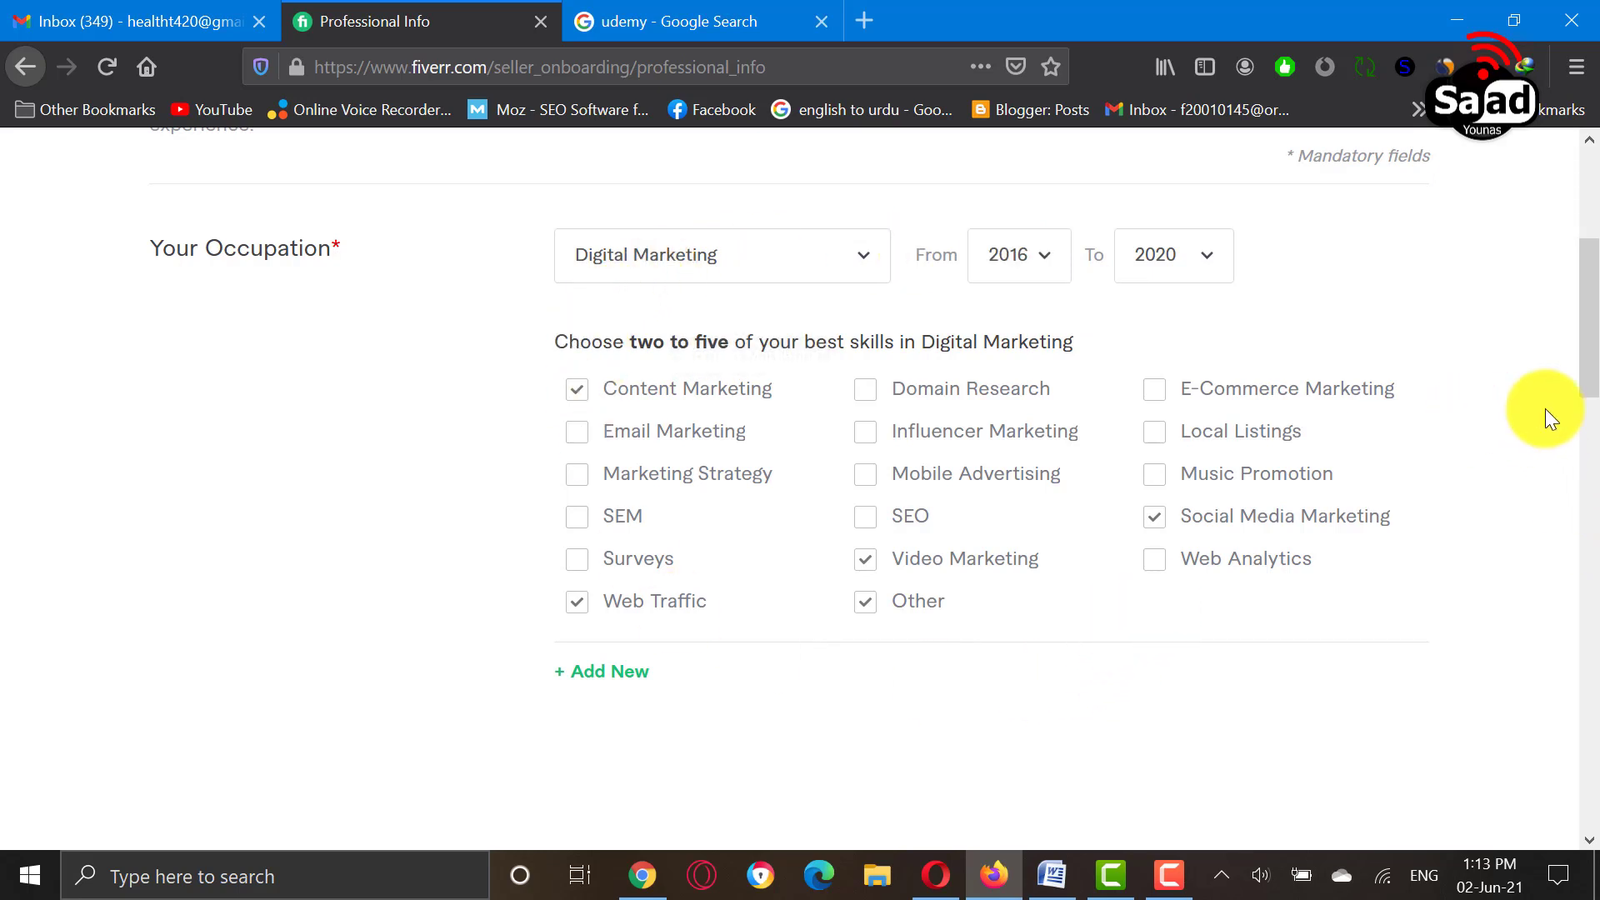
pyautogui.moveTo(1582, 368); pyautogui.dragTo(1565, 540)
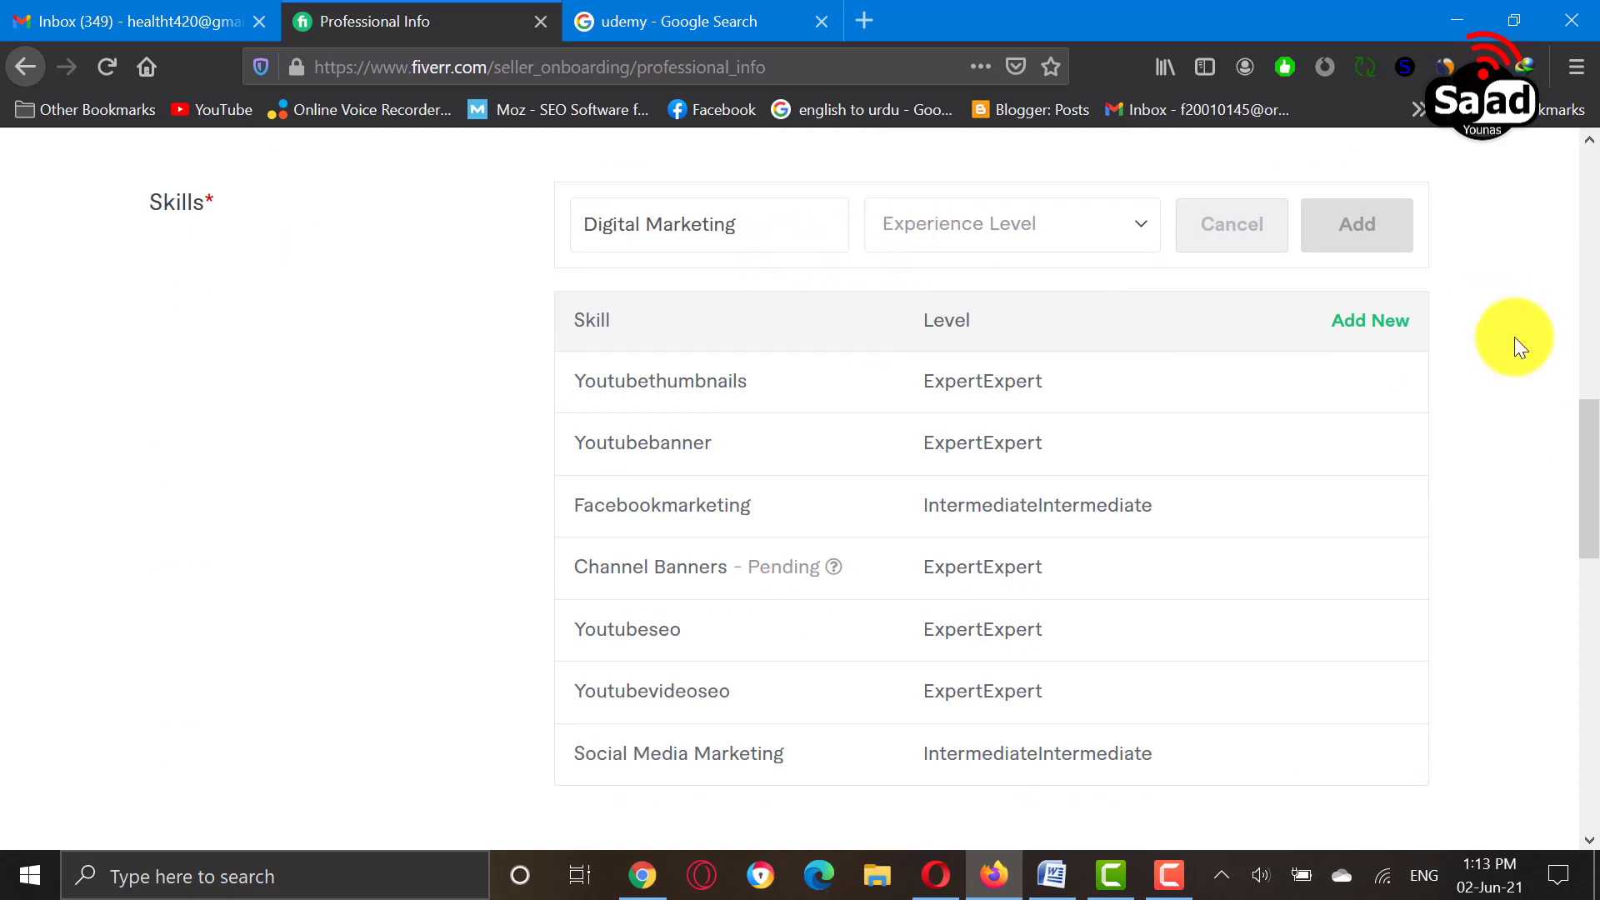
pyautogui.moveTo(1575, 435); pyautogui.dragTo(1582, 607)
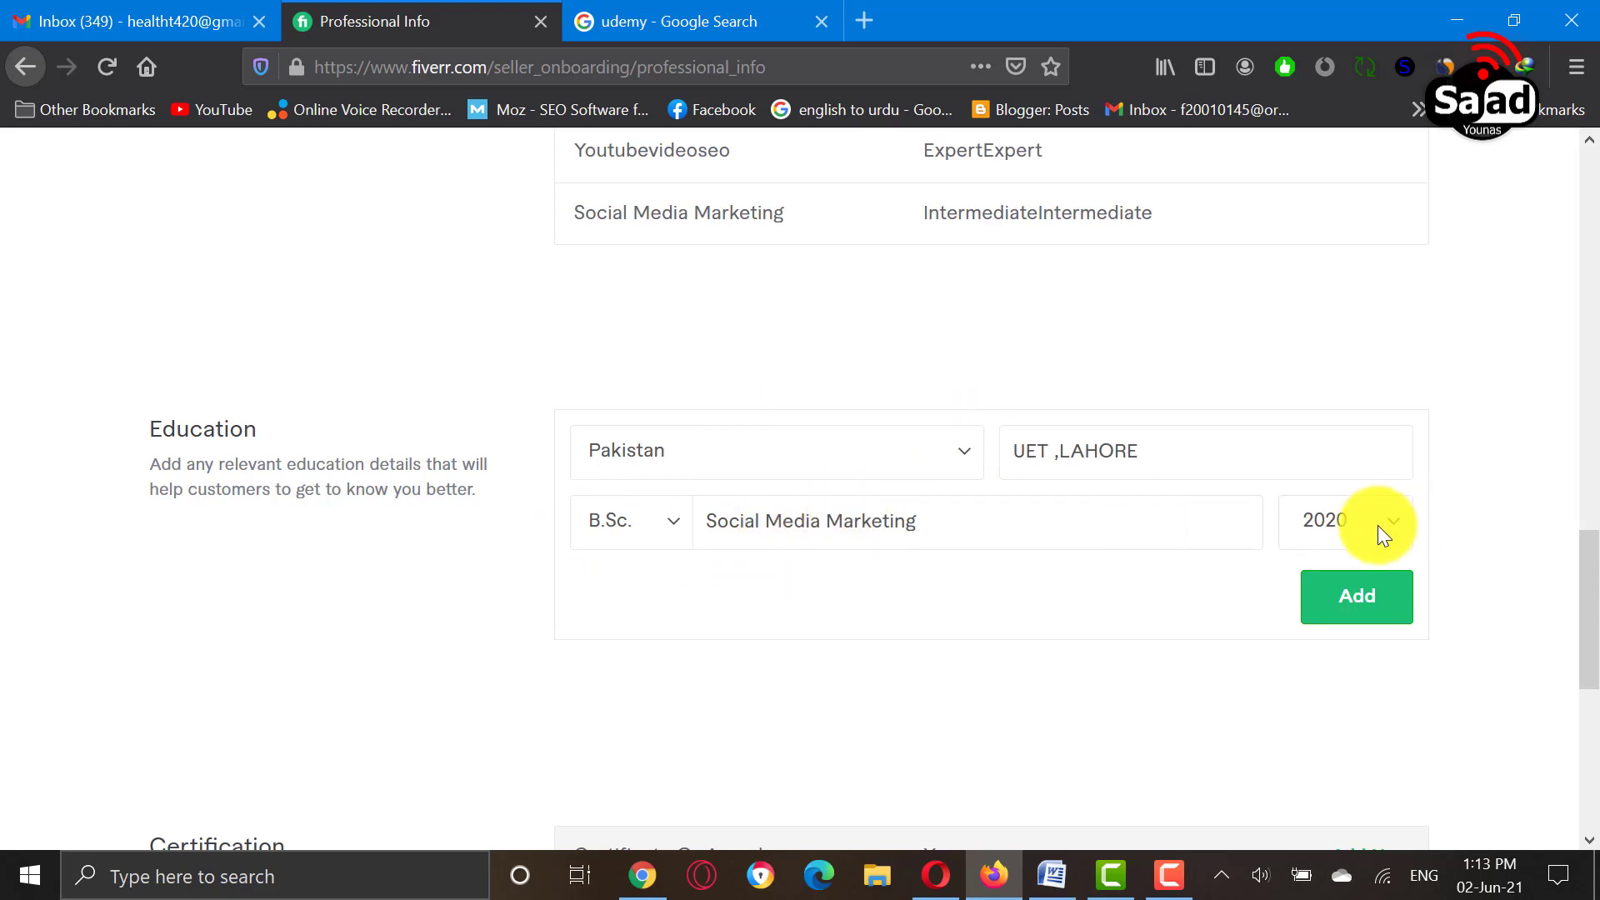
pyautogui.moveTo(1586, 614); pyautogui.dragTo(1583, 779)
pyautogui.click(1294, 776)
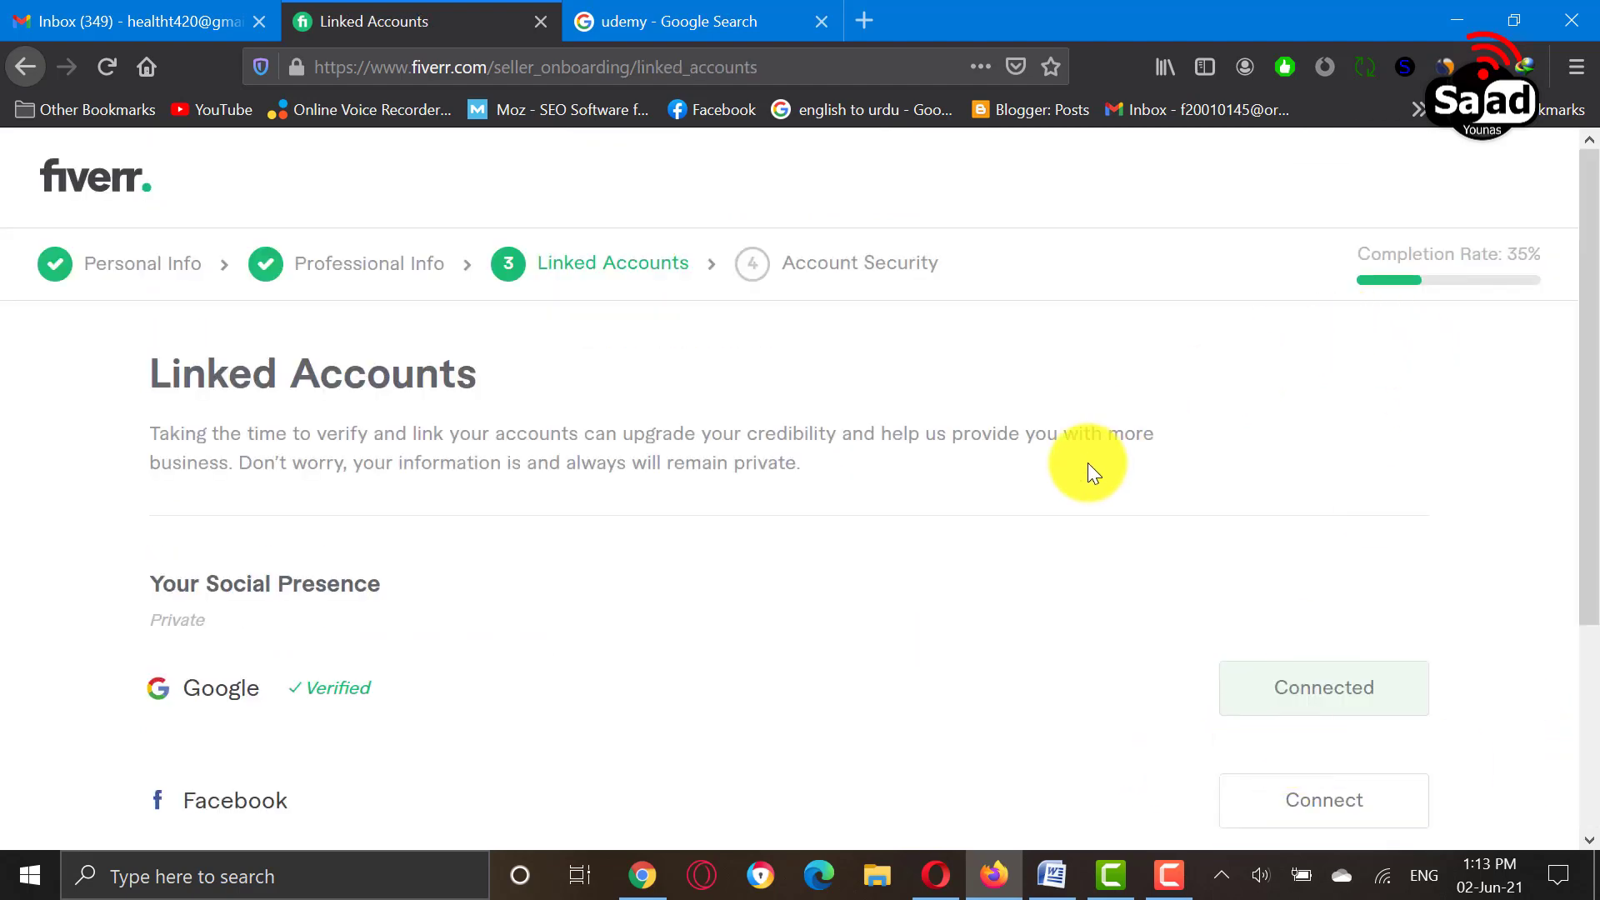
# - Cancel the Twitter authorization popup, leave Twitter unlinked, and continue past Linked Accounts
pyautogui.moveTo(1581, 361); pyautogui.dragTo(1575, 446)
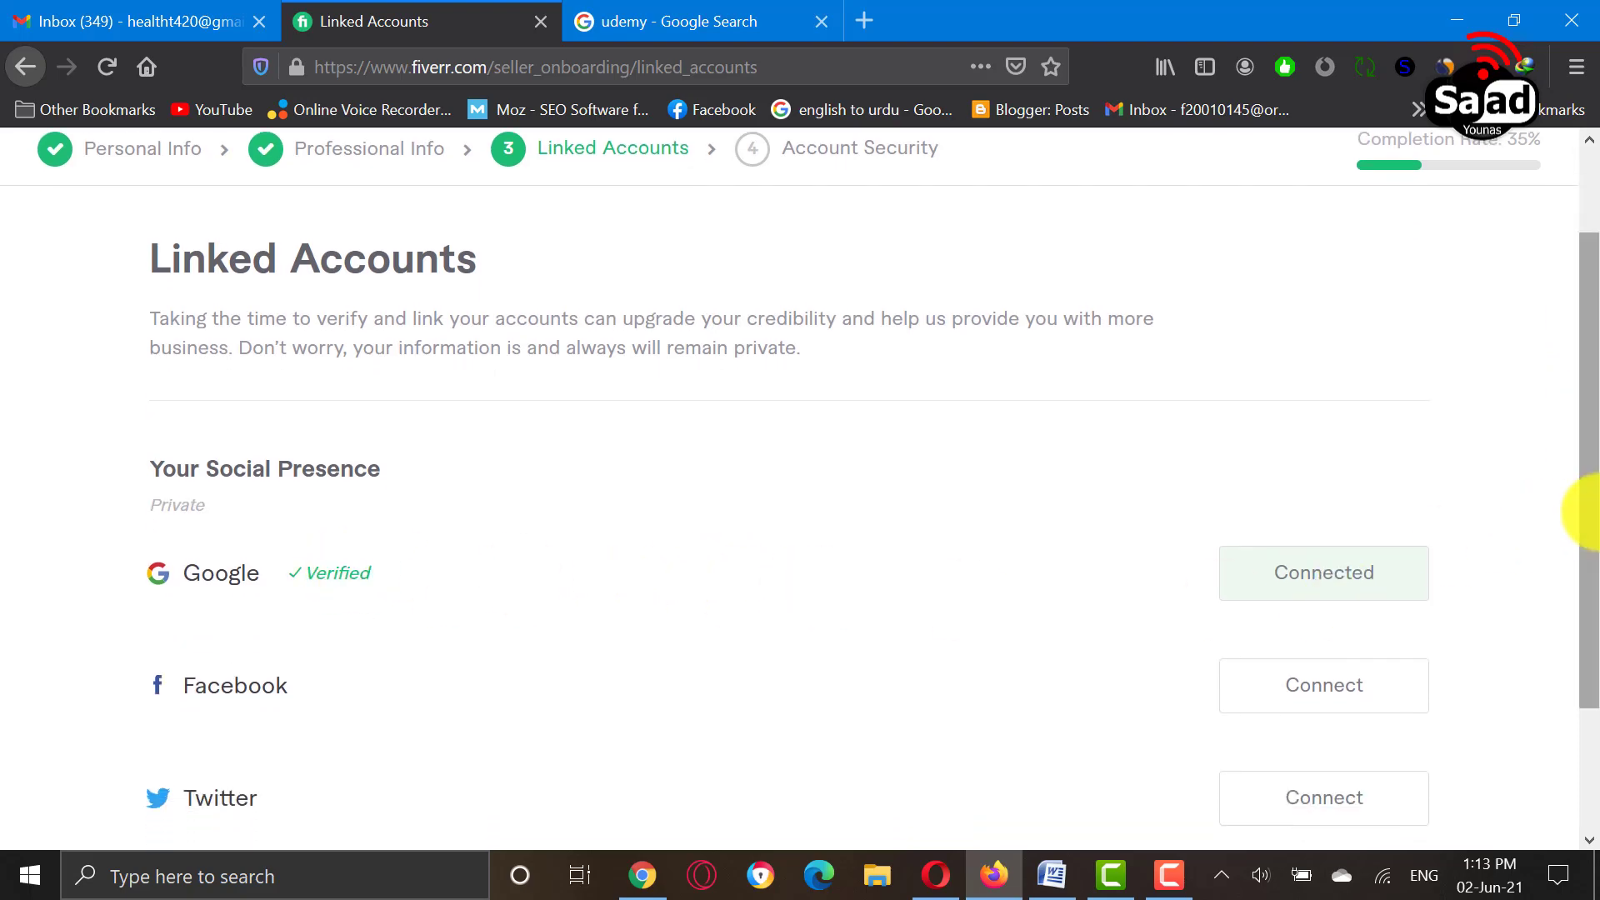
pyautogui.moveTo(1575, 517); pyautogui.dragTo(1575, 620)
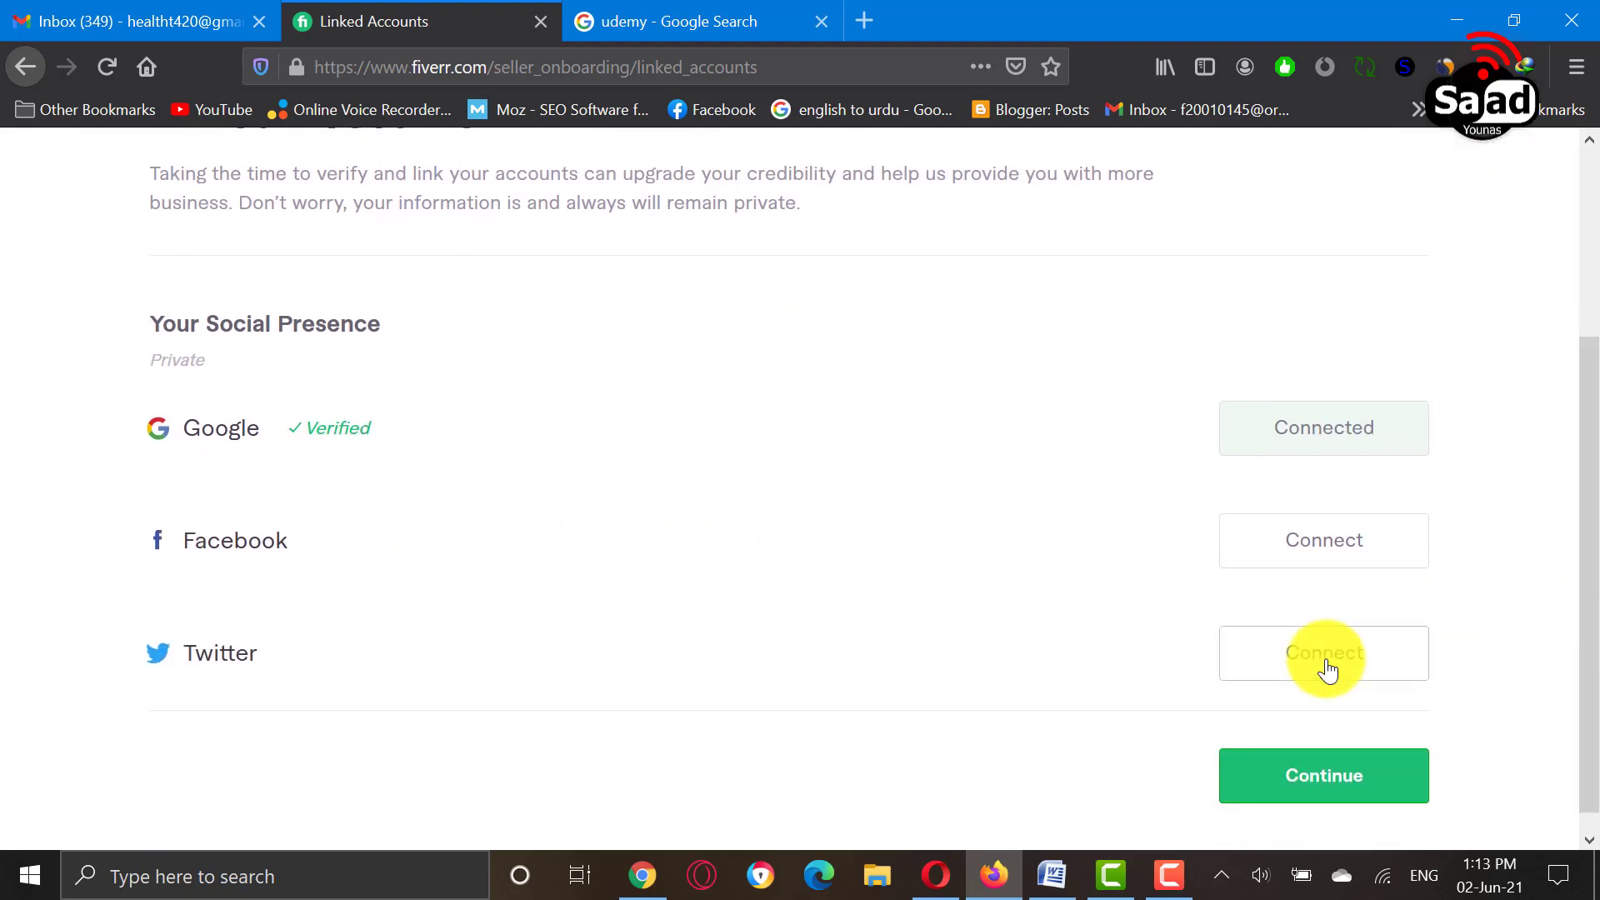
pyautogui.click(1329, 669)
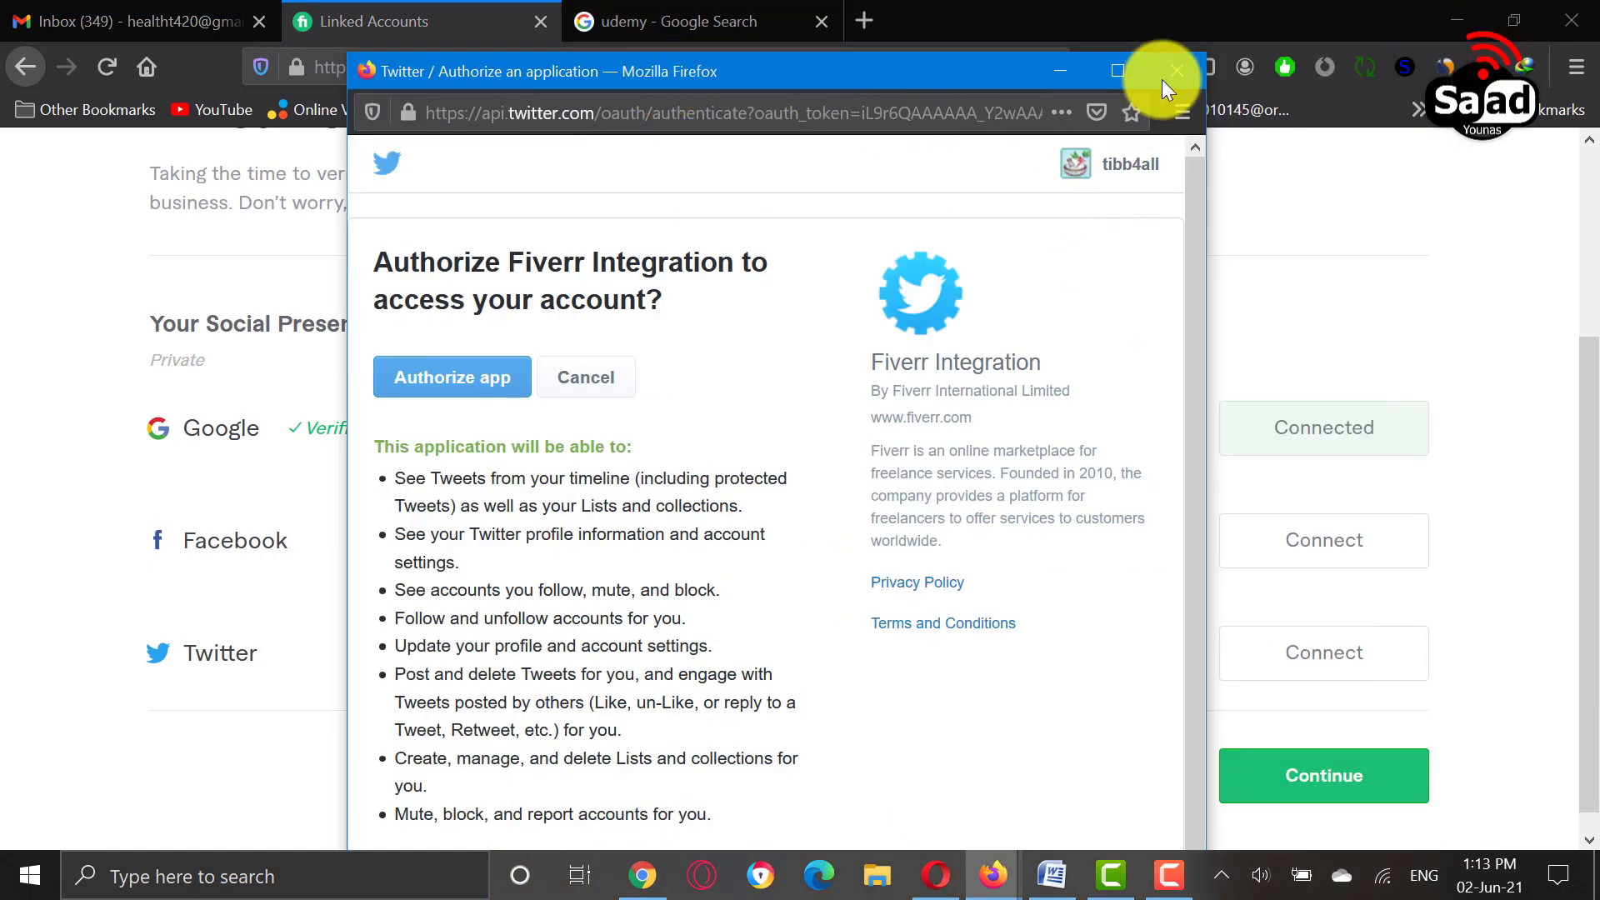
pyautogui.click(1165, 79)
pyautogui.moveTo(1574, 661); pyautogui.dragTo(1561, 725)
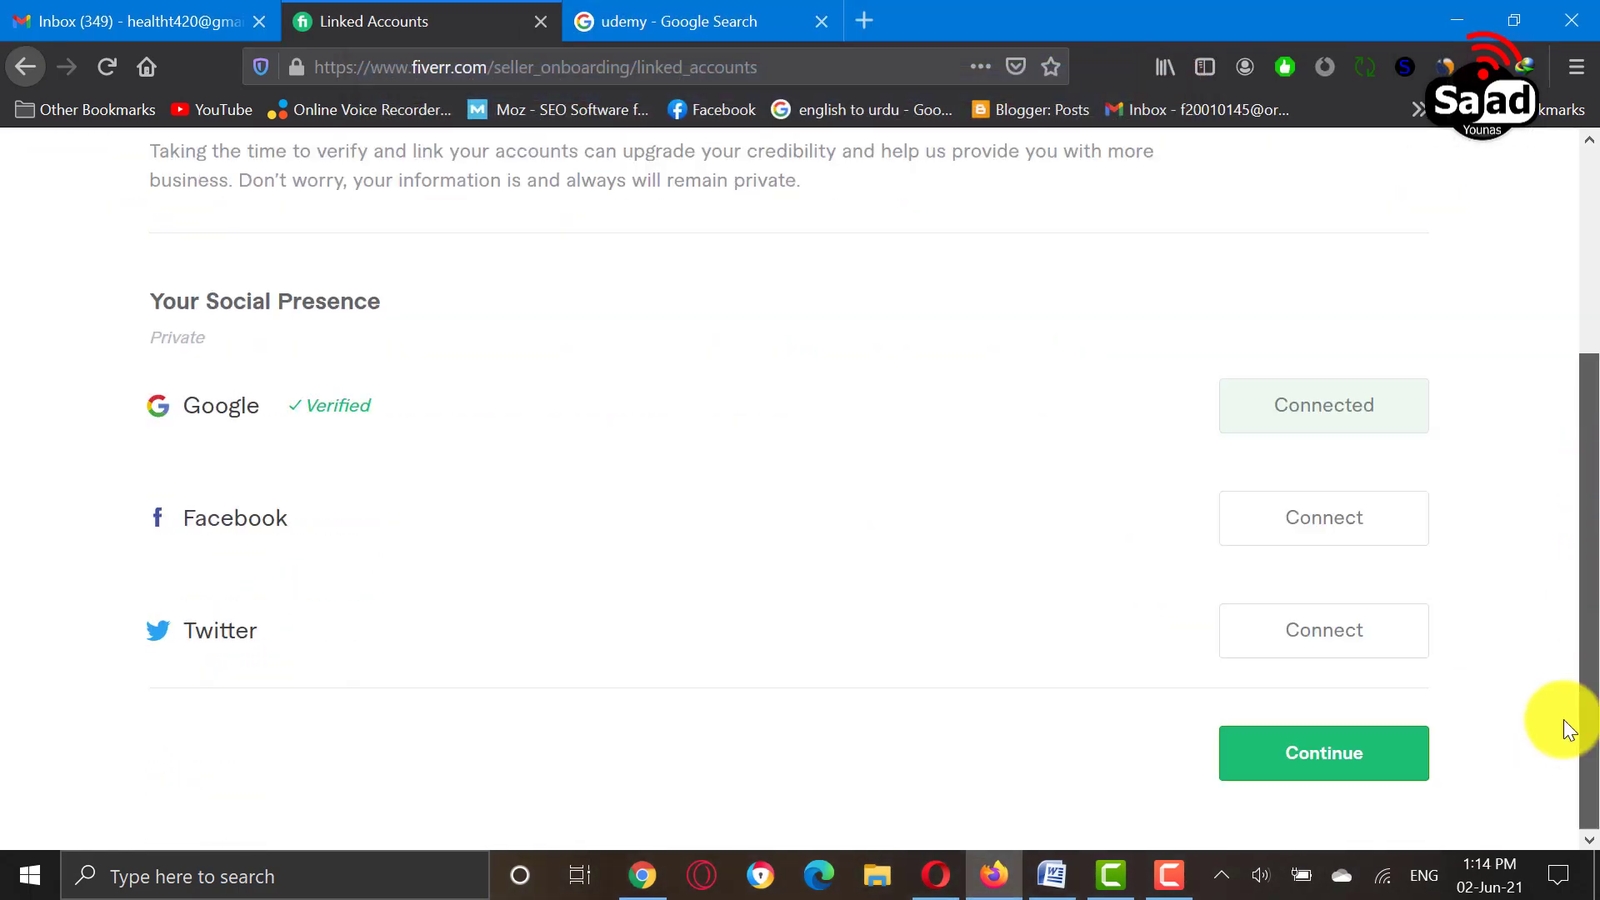
pyautogui.click(1322, 775)
pyautogui.moveTo(1582, 428); pyautogui.dragTo(1596, 414)
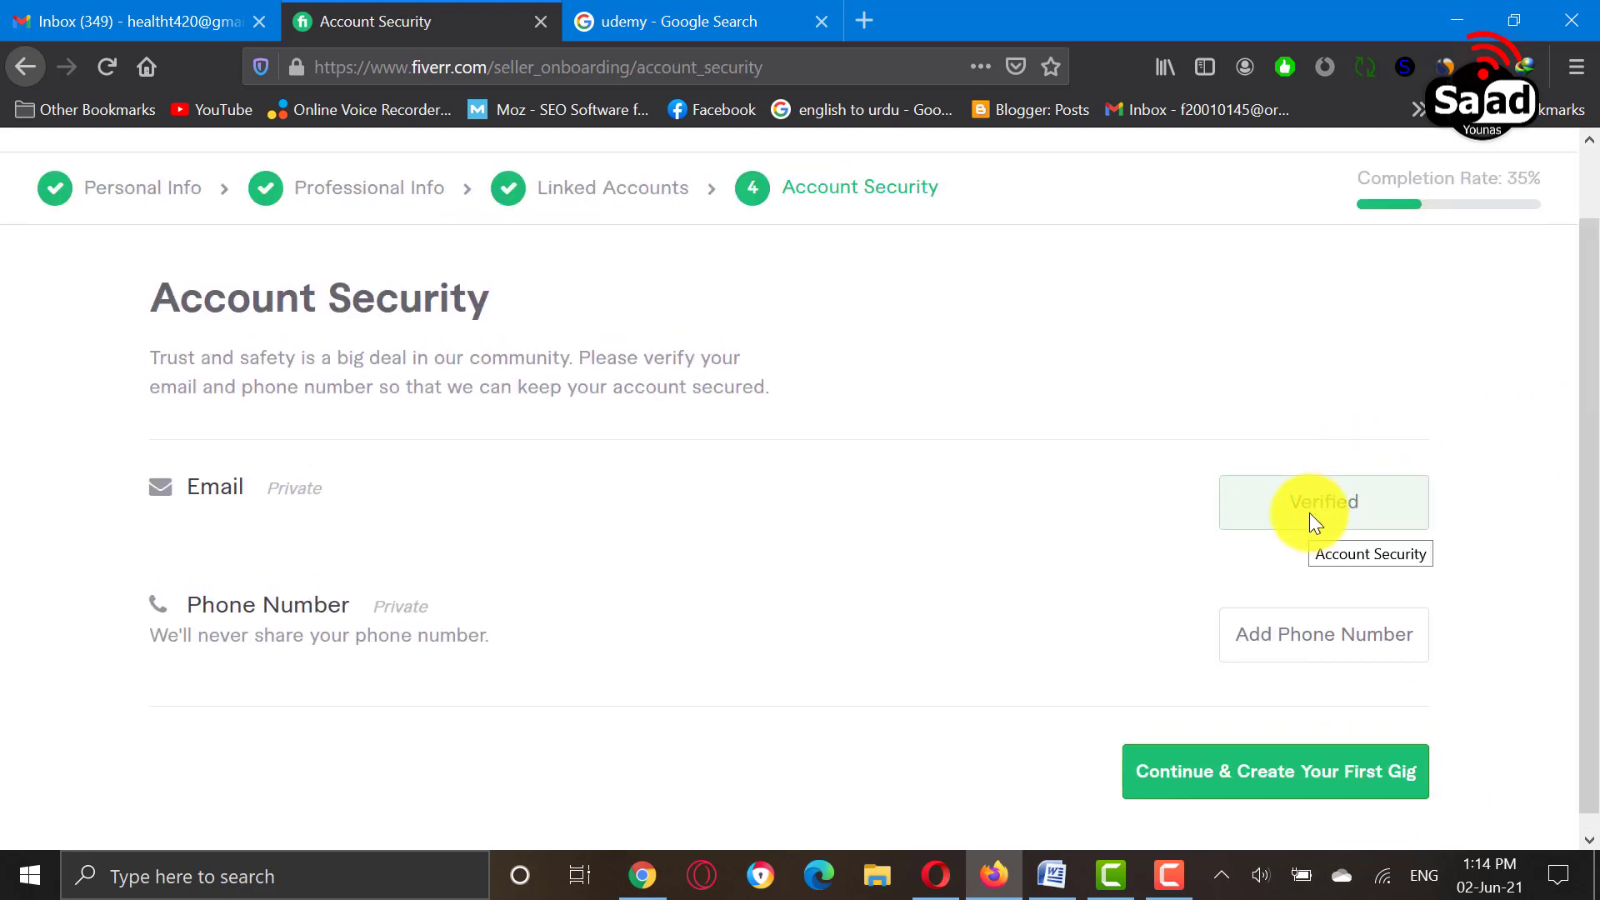
# - Add a phone number with Pakistan as the country and request the verification code by SMS
pyautogui.click(1258, 645)
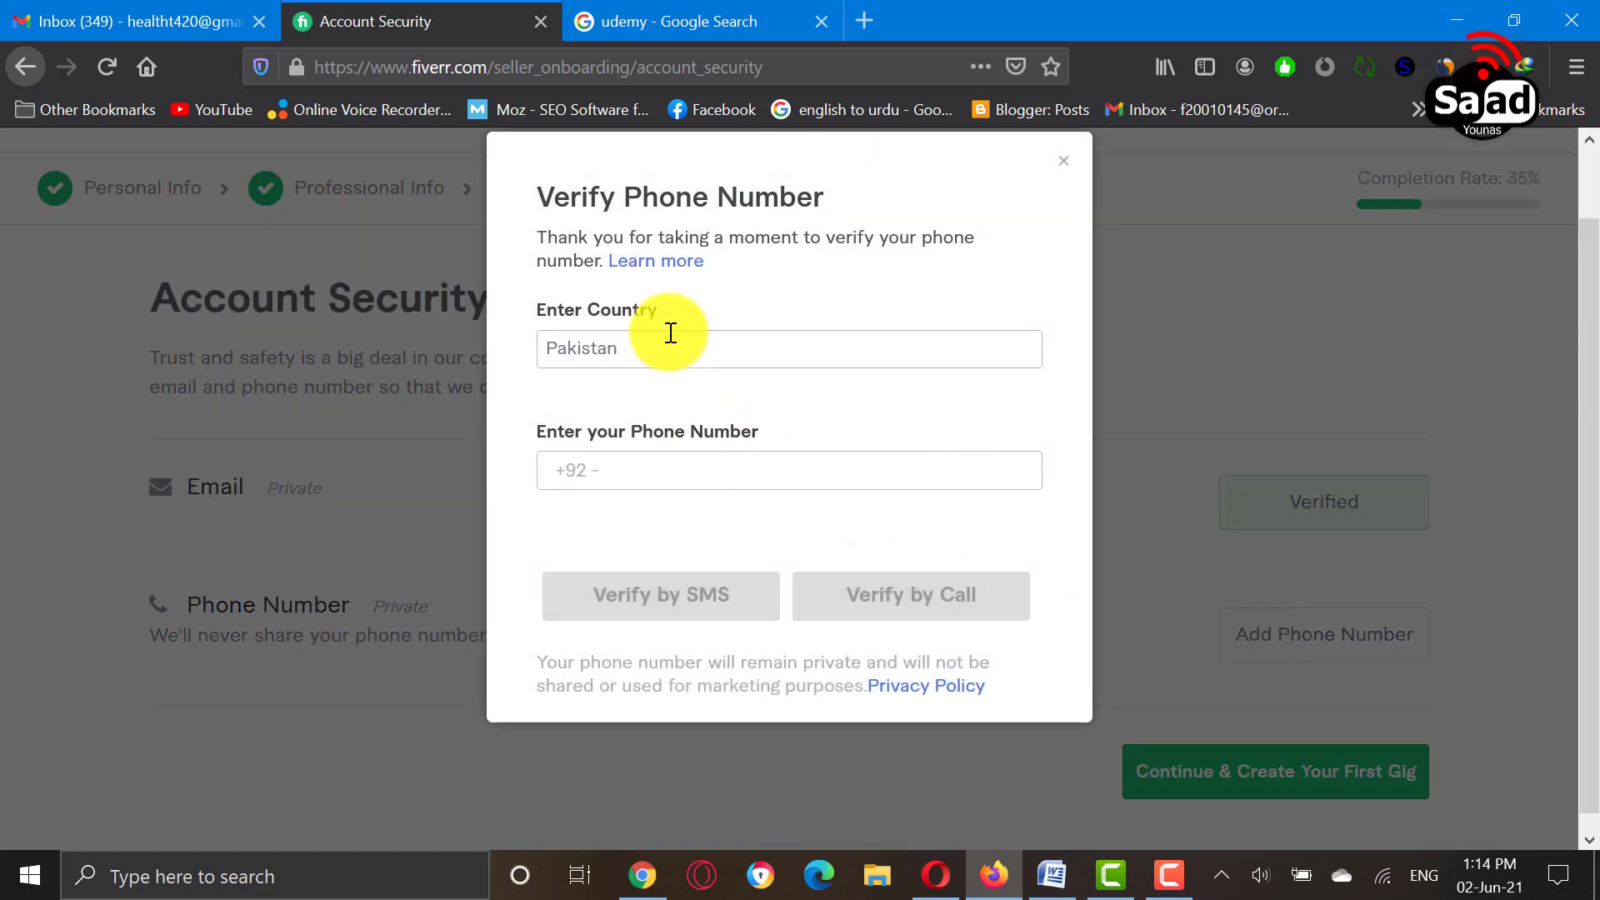
pyautogui.click(672, 355)
pyautogui.click(656, 468)
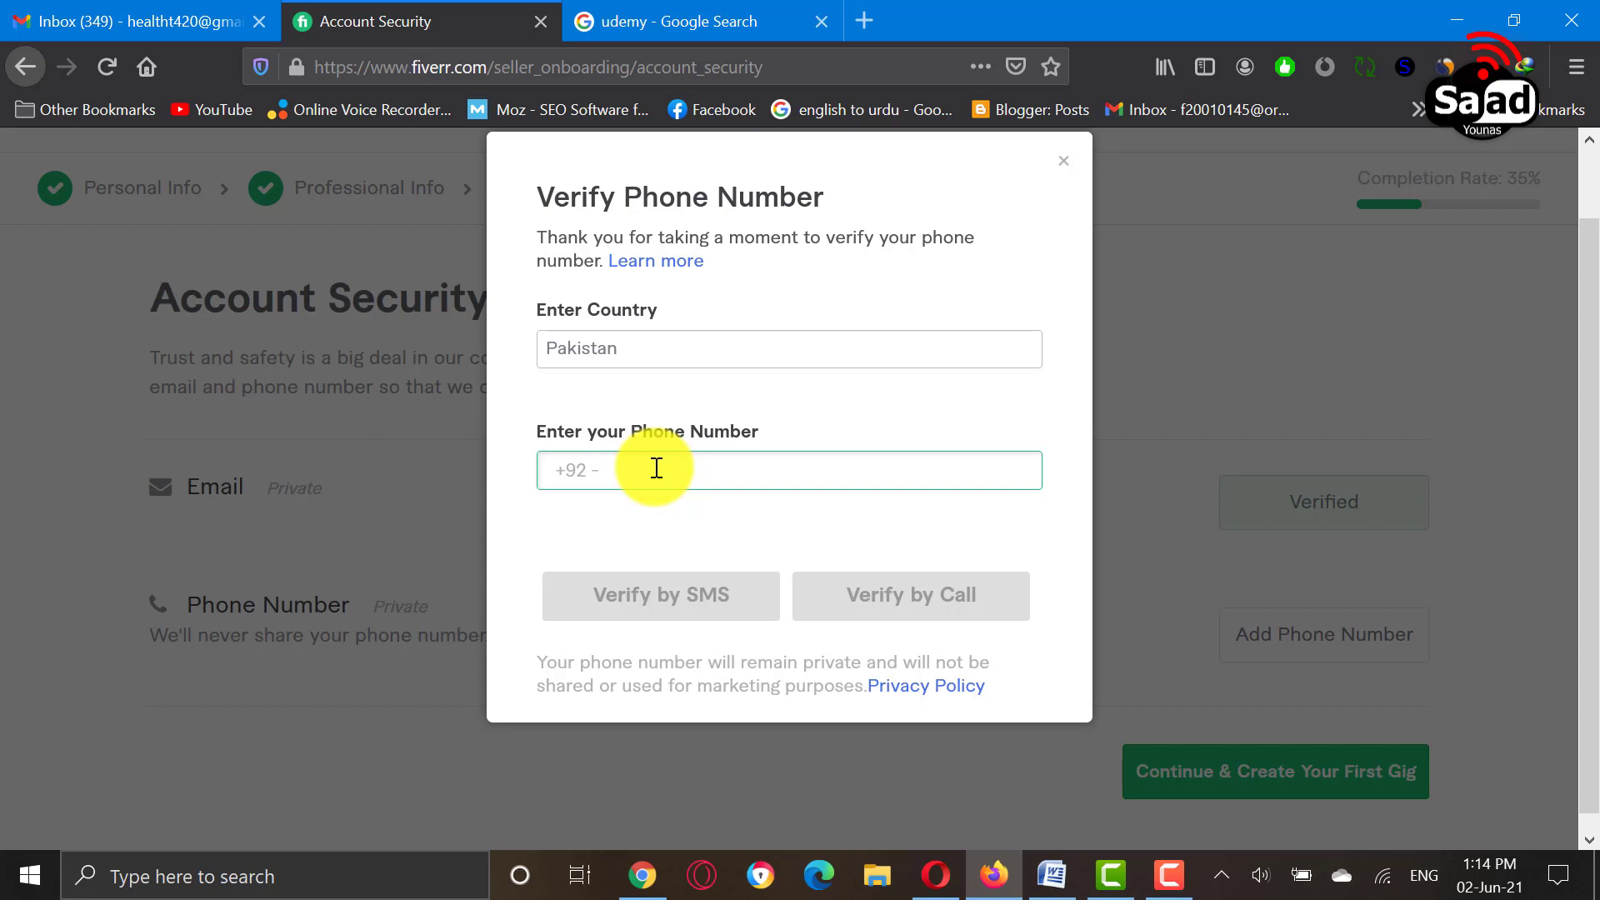
pyautogui.write('3')
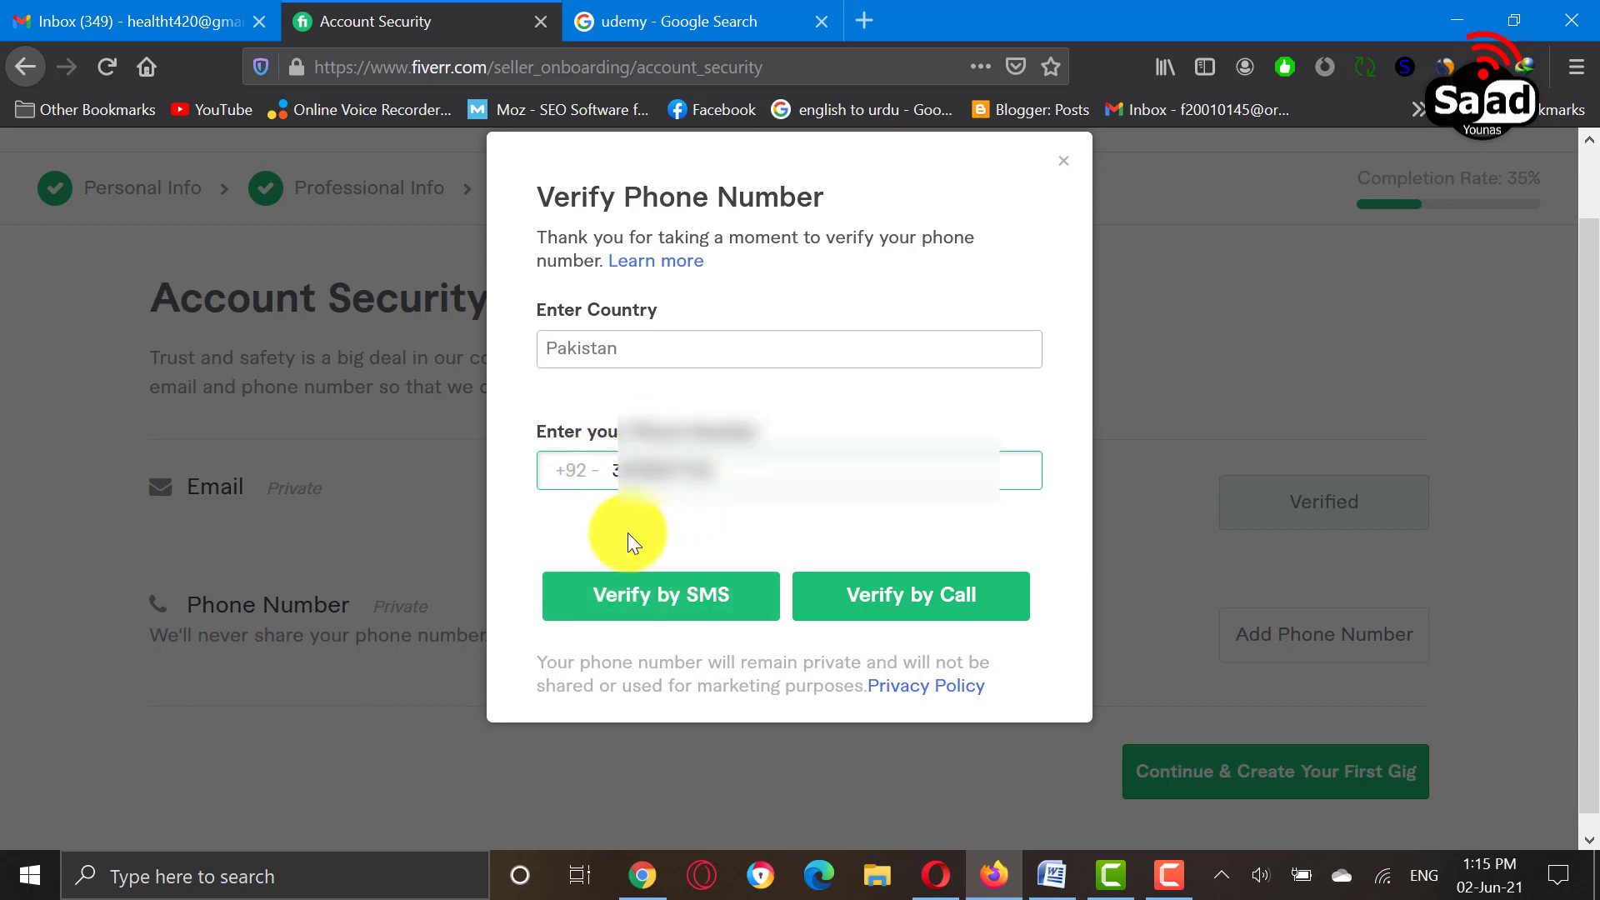
pyautogui.click(601, 597)
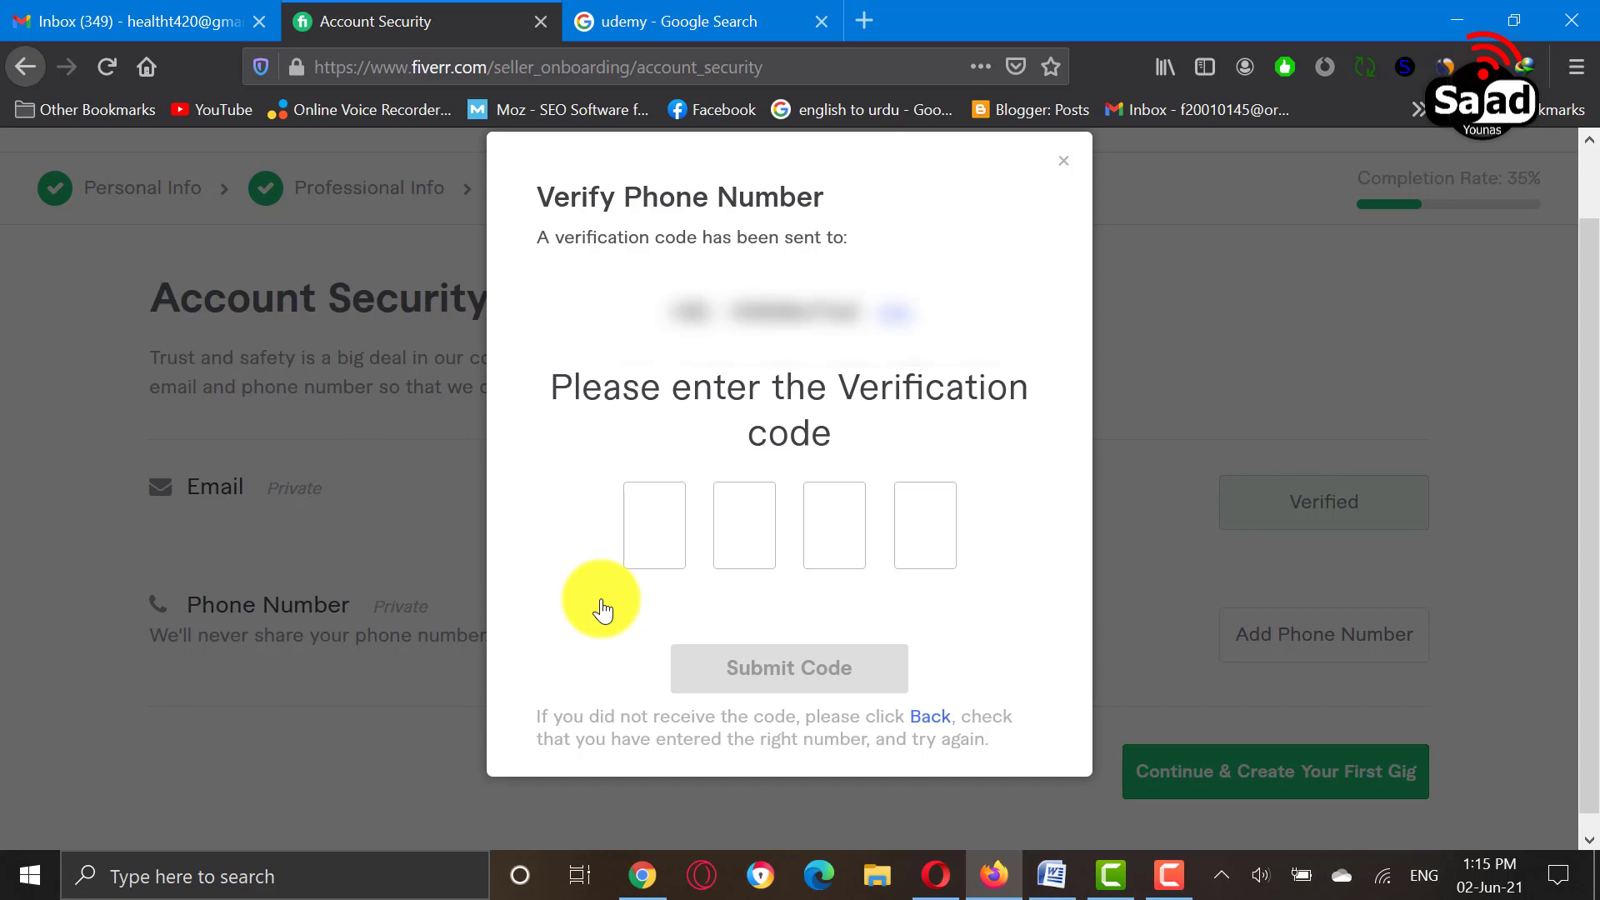
# - Enter and submit the texted verification code, then acknowledge the success message
pyautogui.click(645, 512)
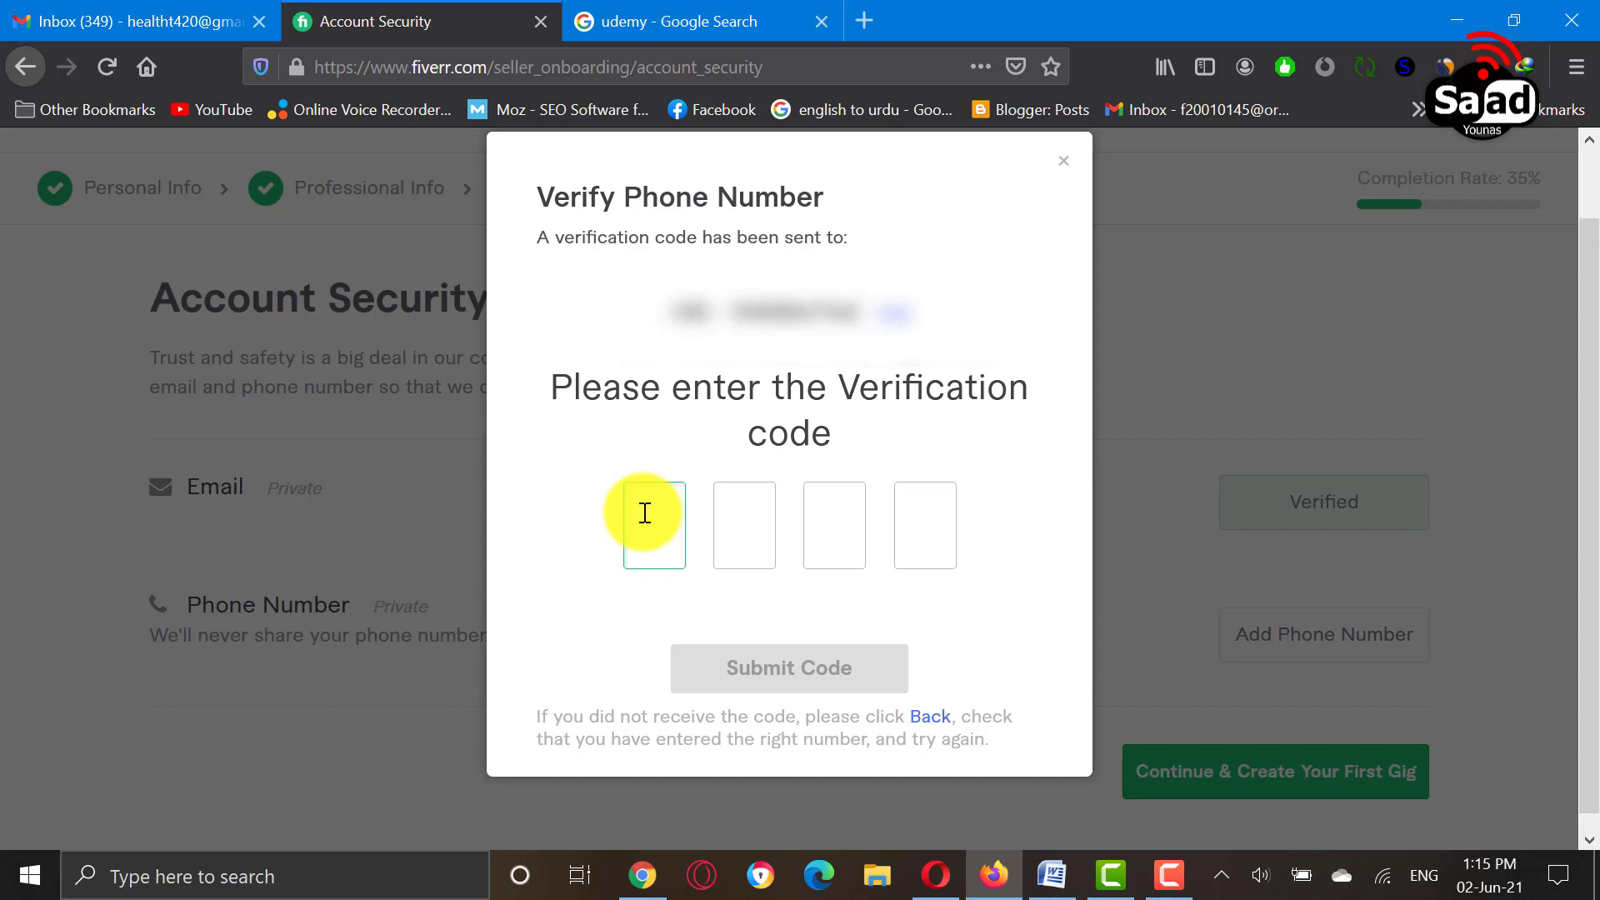
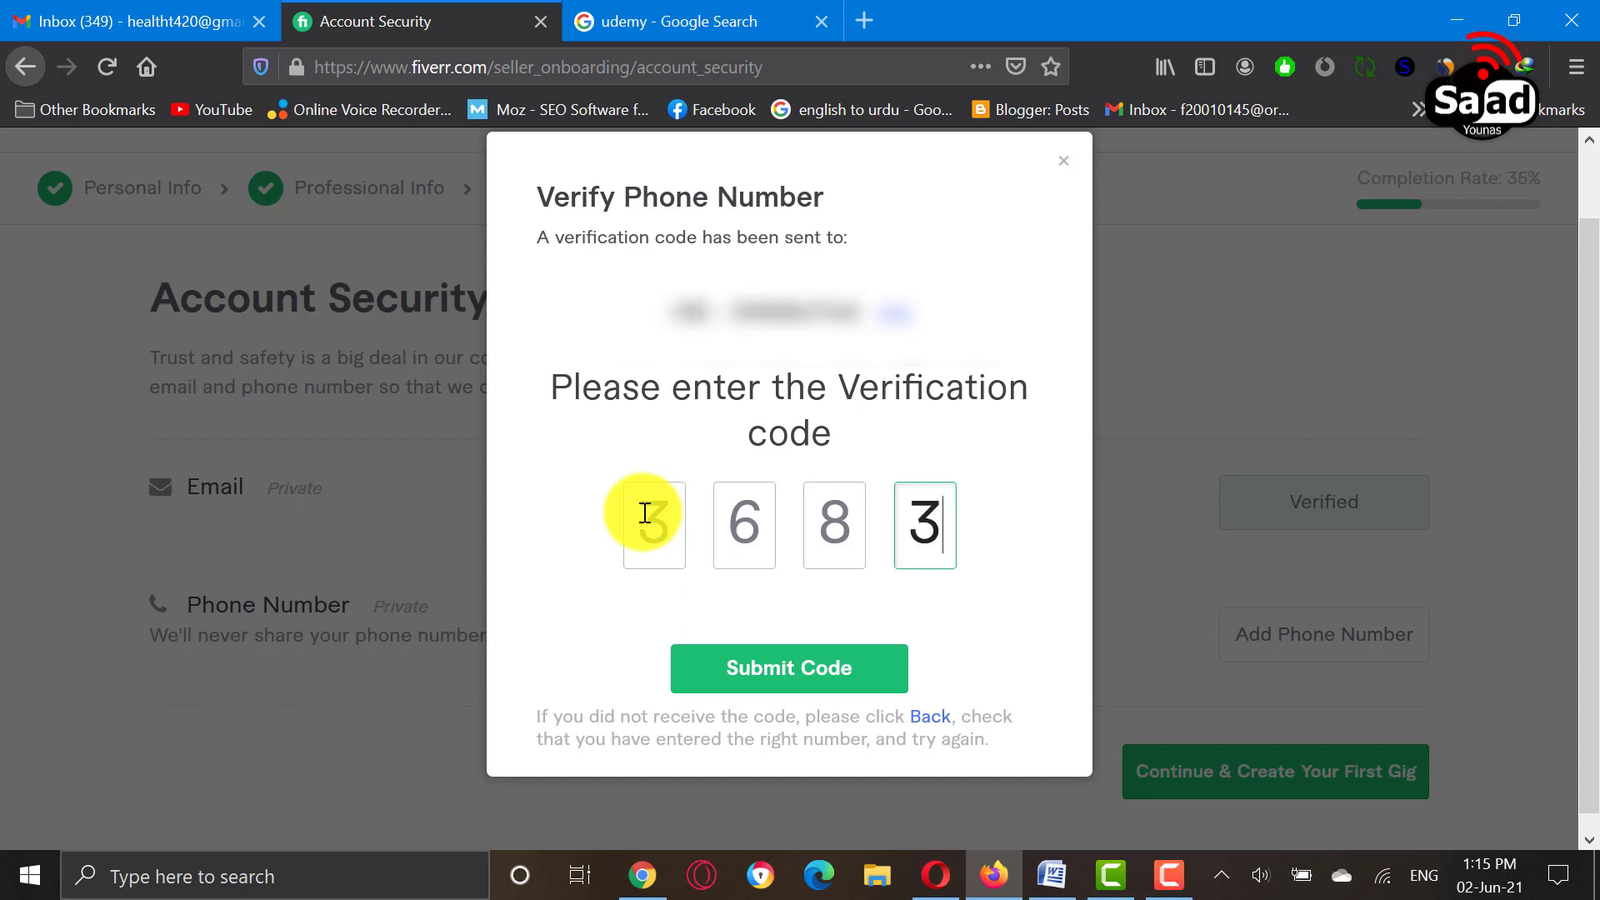
pyautogui.click(725, 669)
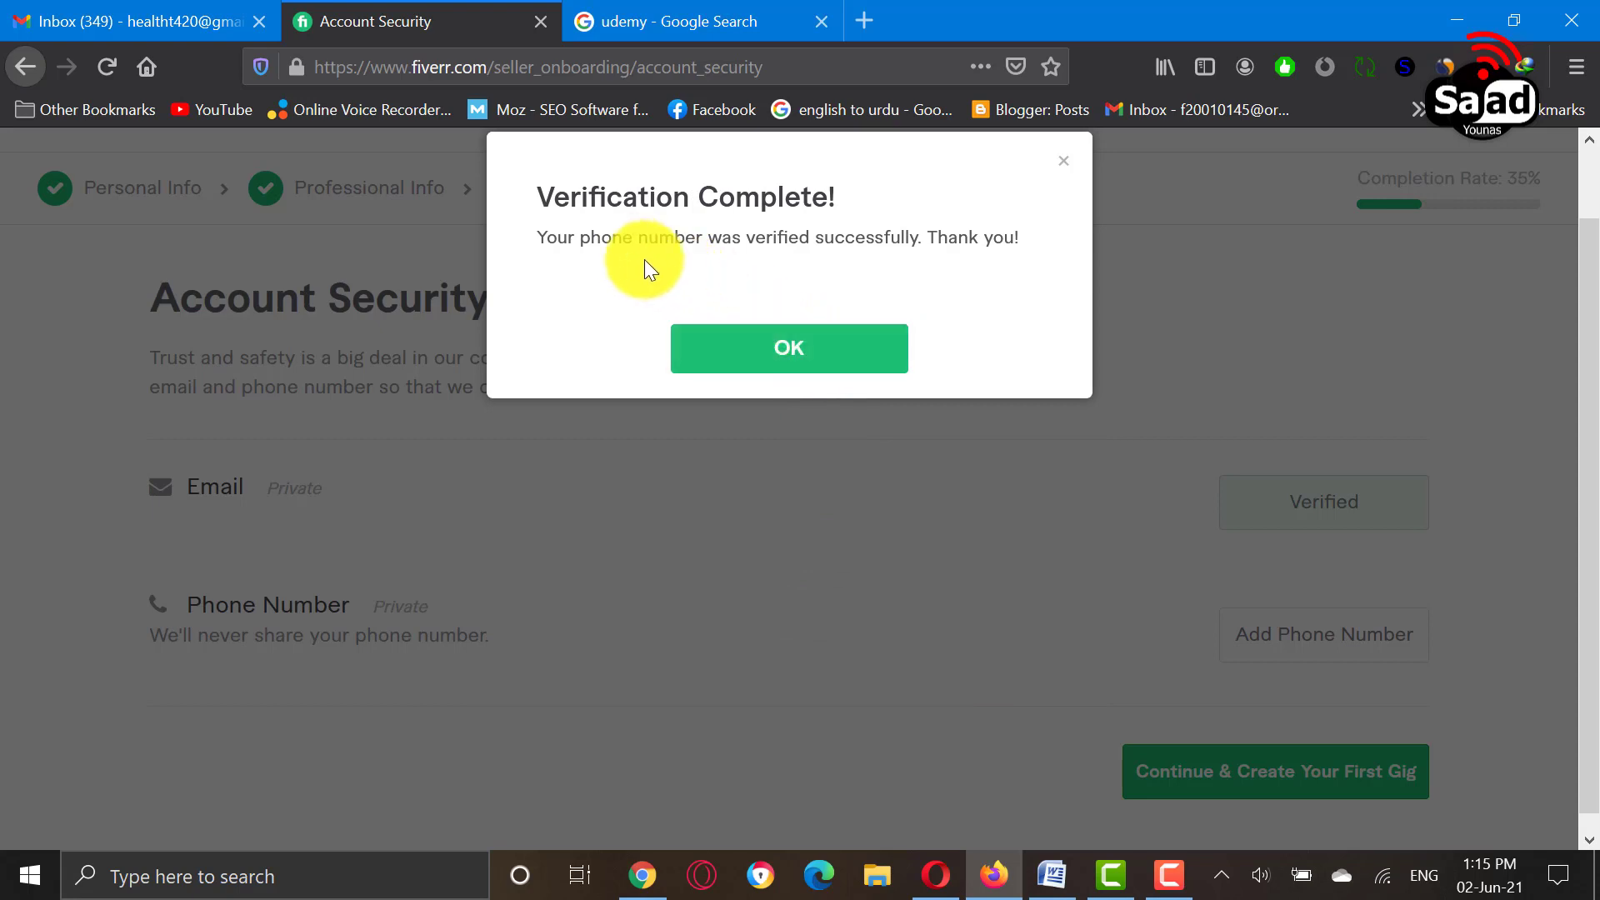
pyautogui.click(739, 361)
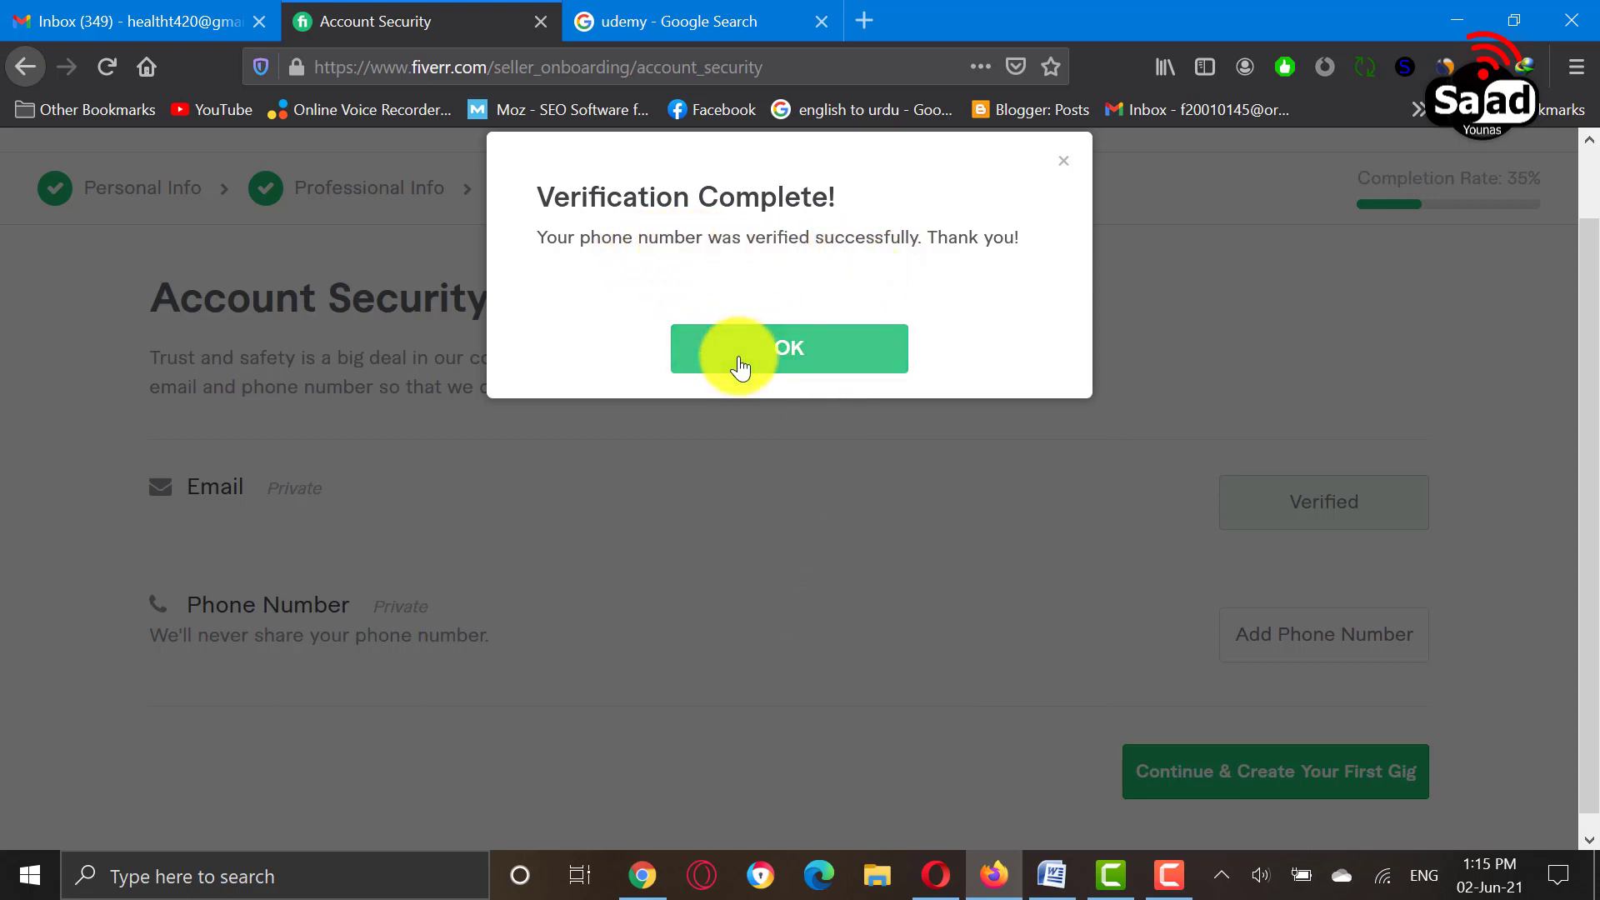
# - Choose the childhood nickname security question, enter its answer, and finish verification
pyautogui.click(740, 363)
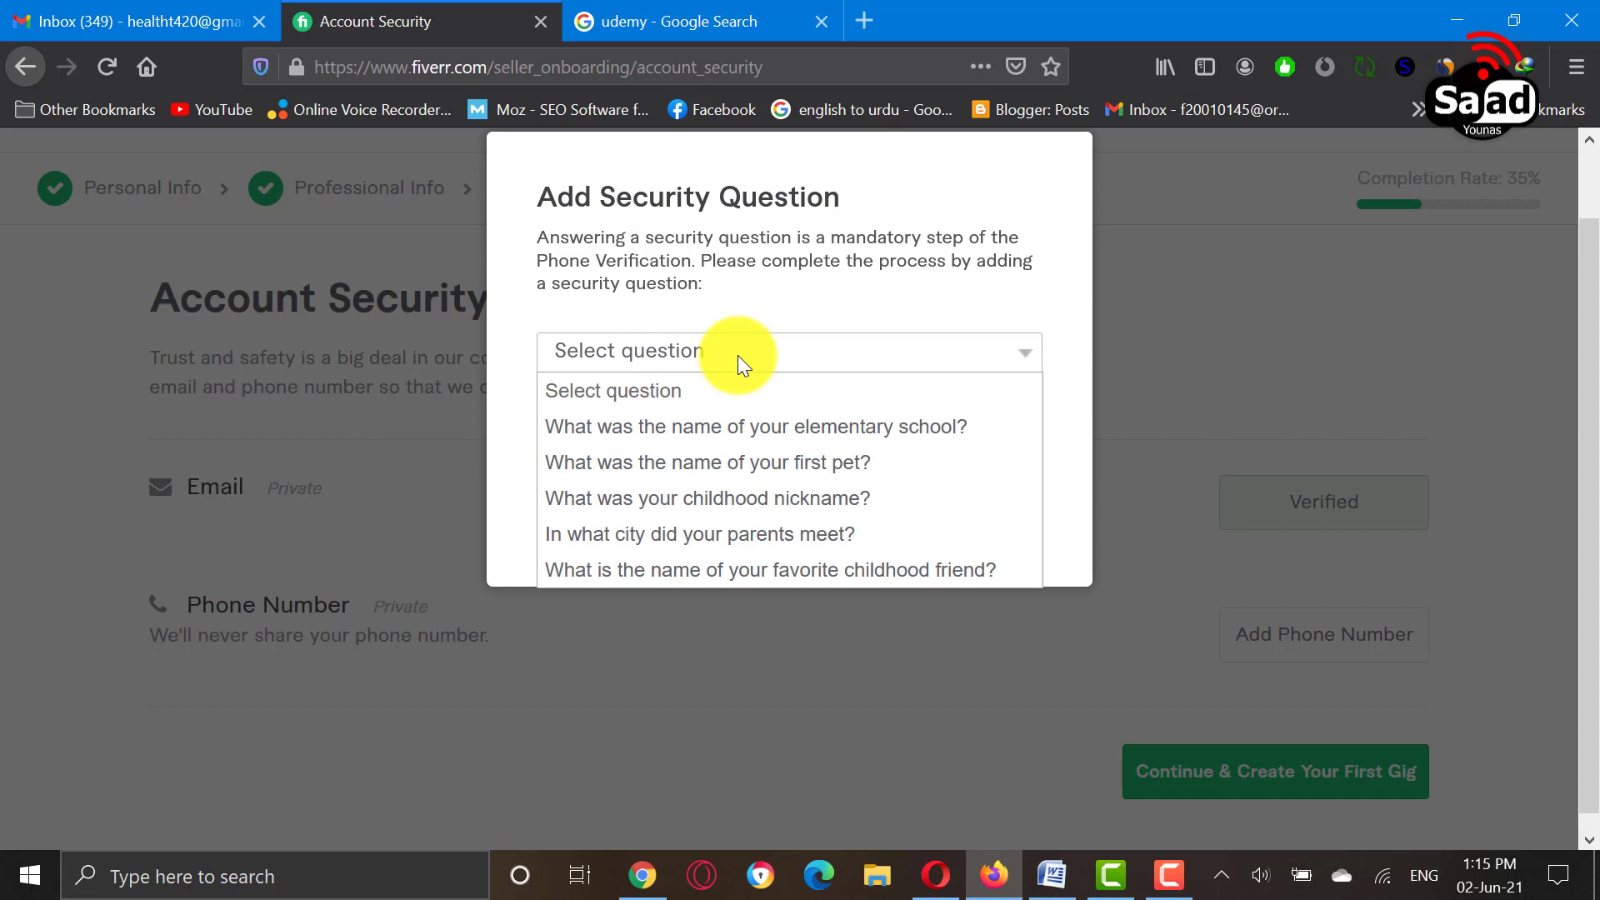
pyautogui.click(674, 500)
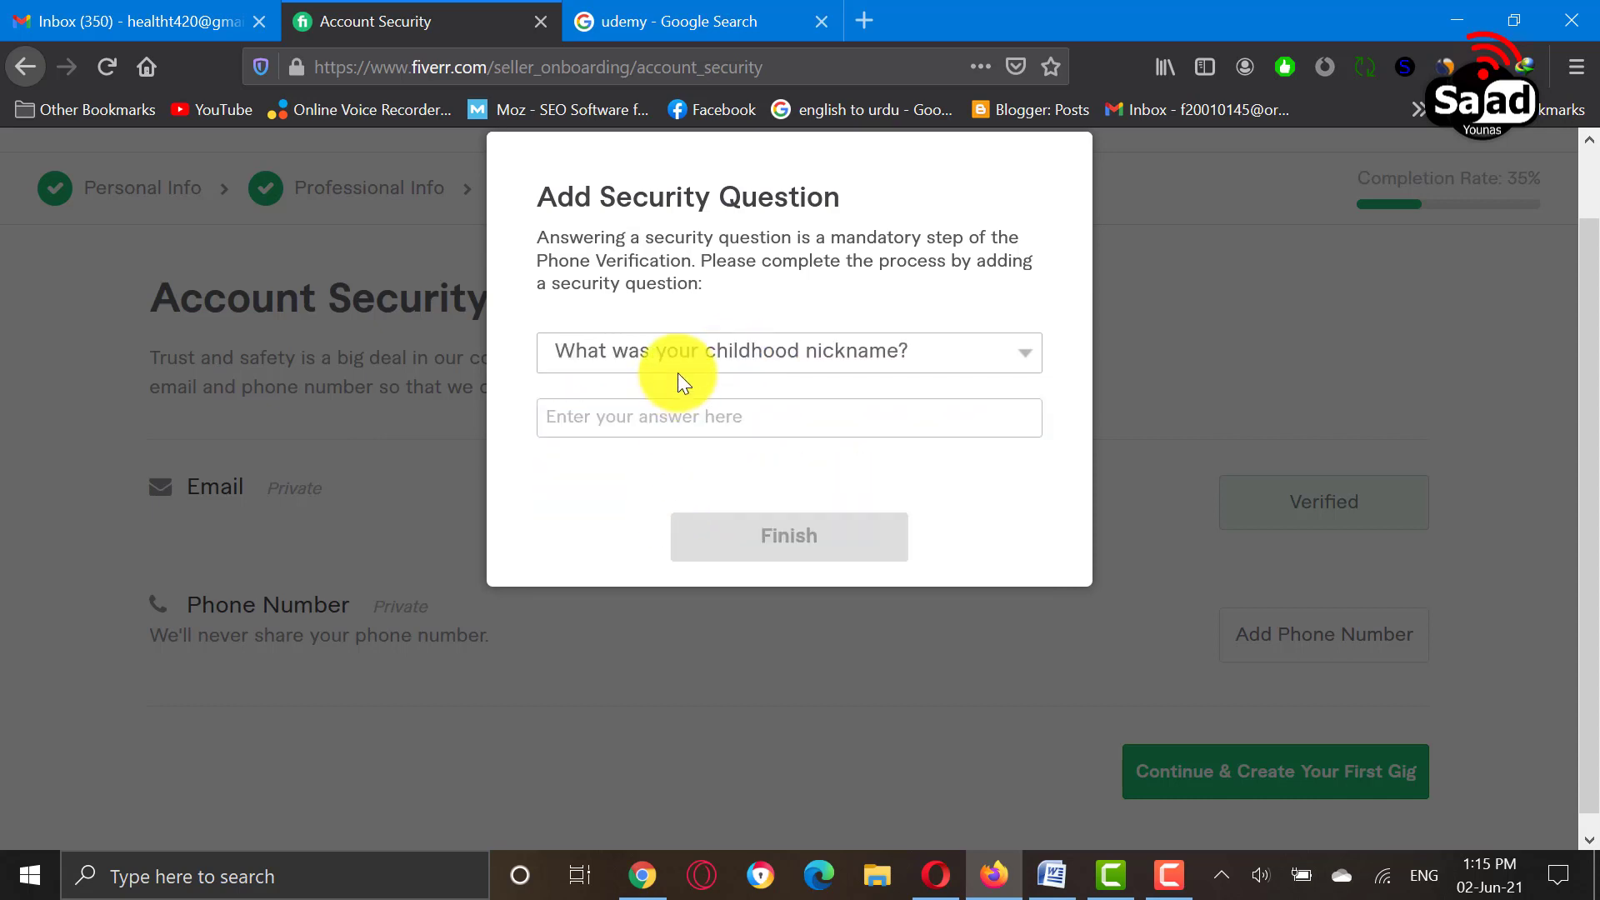
pyautogui.click(618, 411)
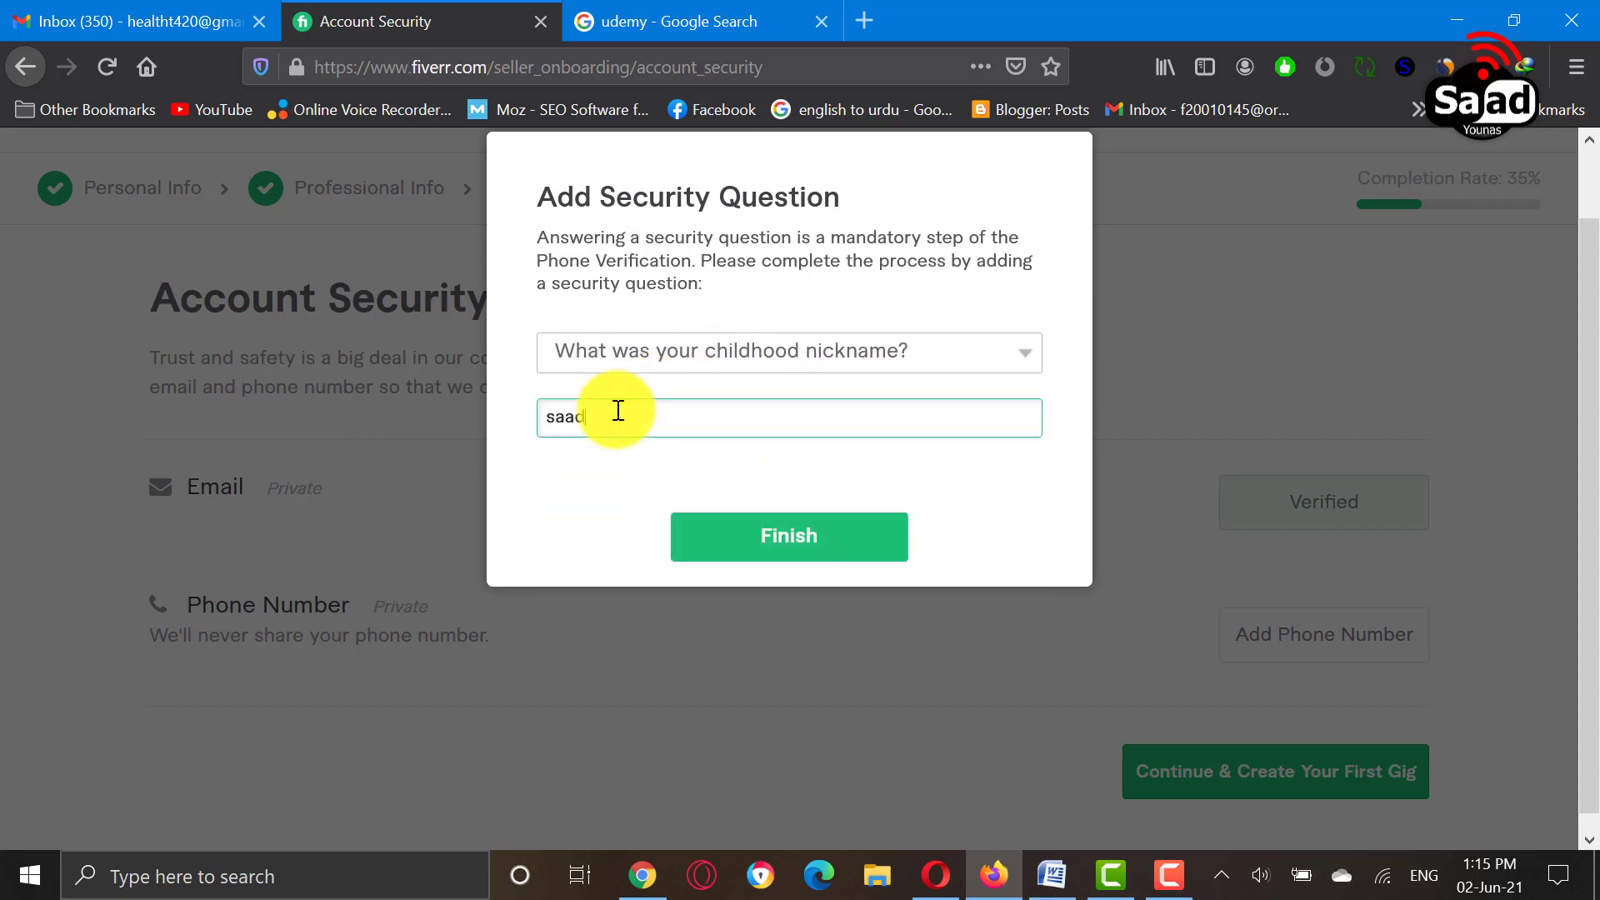
pyautogui.click(690, 542)
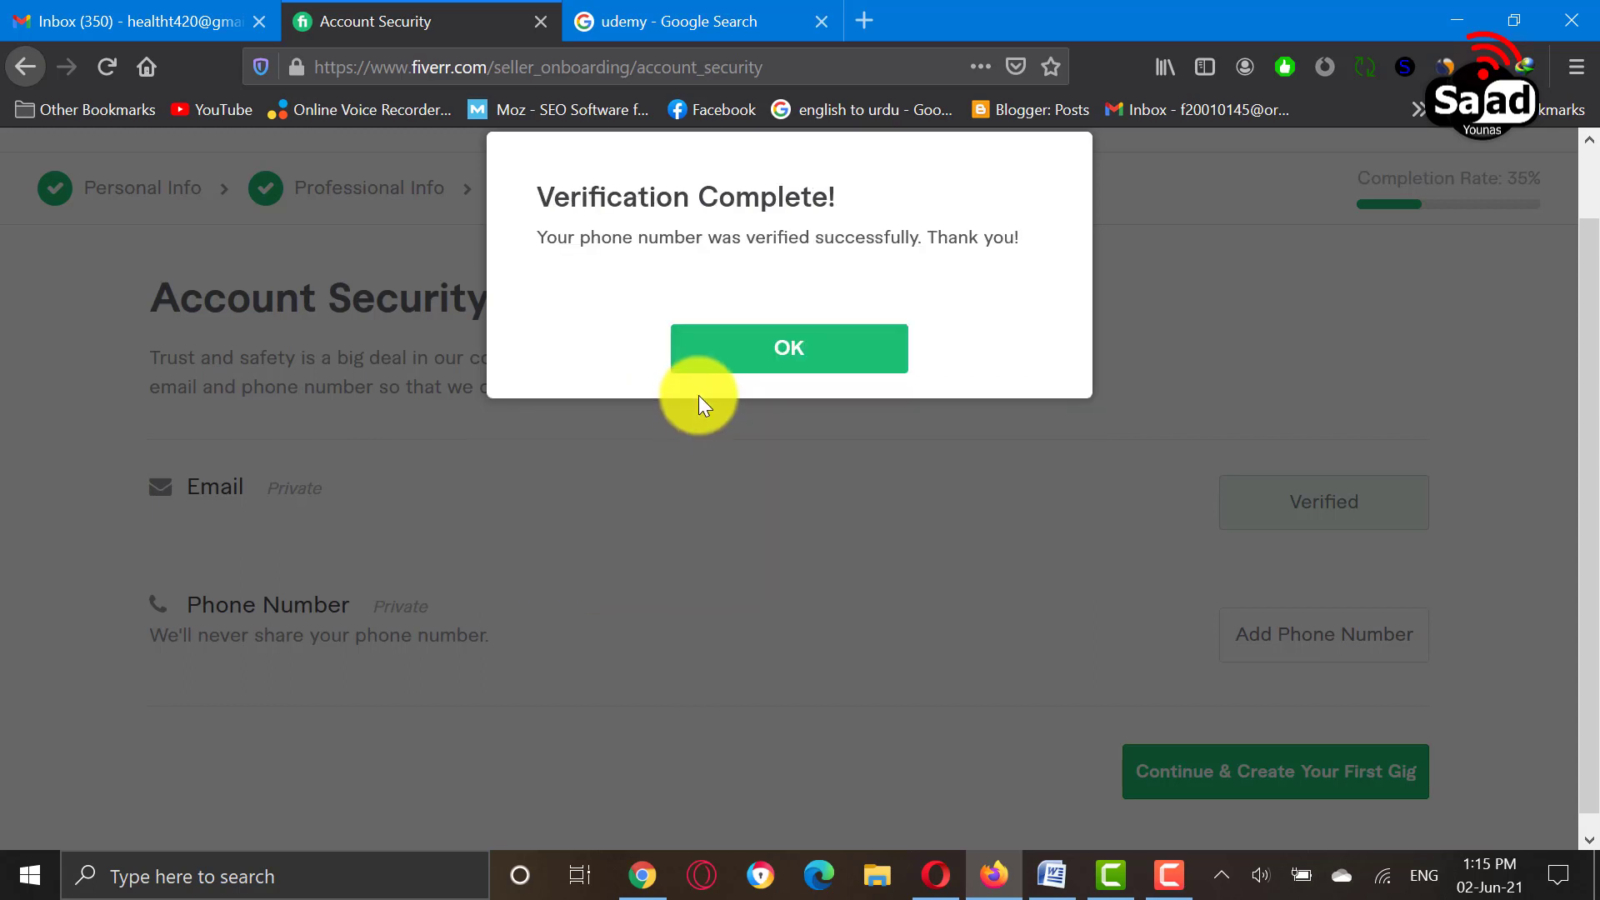
pyautogui.click(711, 361)
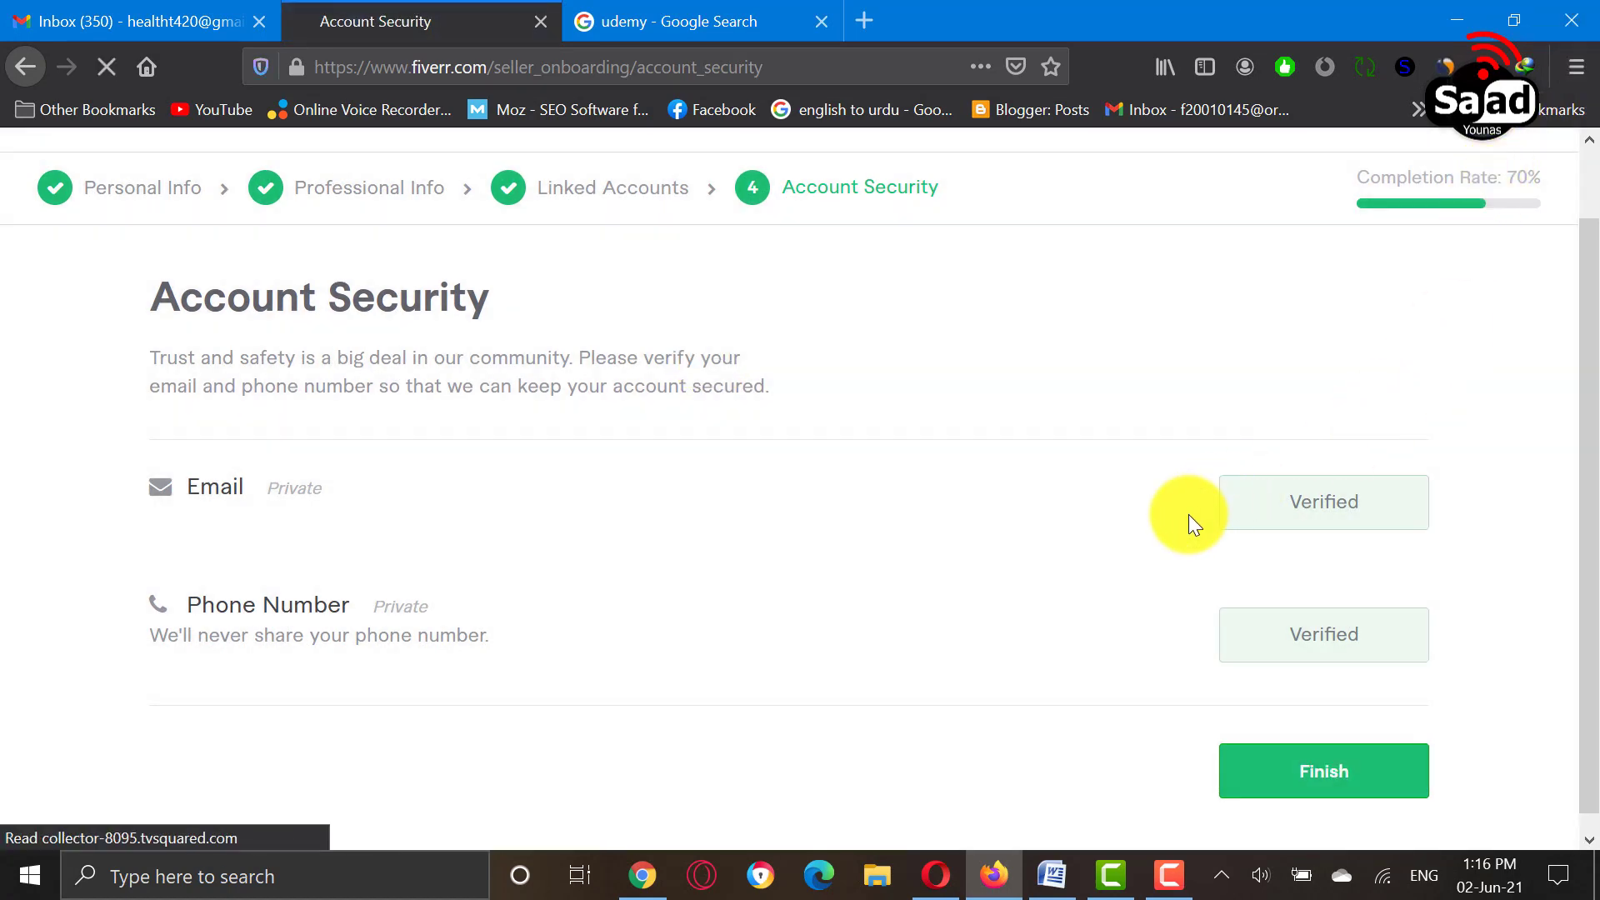
# - Finish the Account Security step and close the All Done dialog to reach gig creation
pyautogui.moveTo(1572, 492); pyautogui.dragTo(1575, 393)
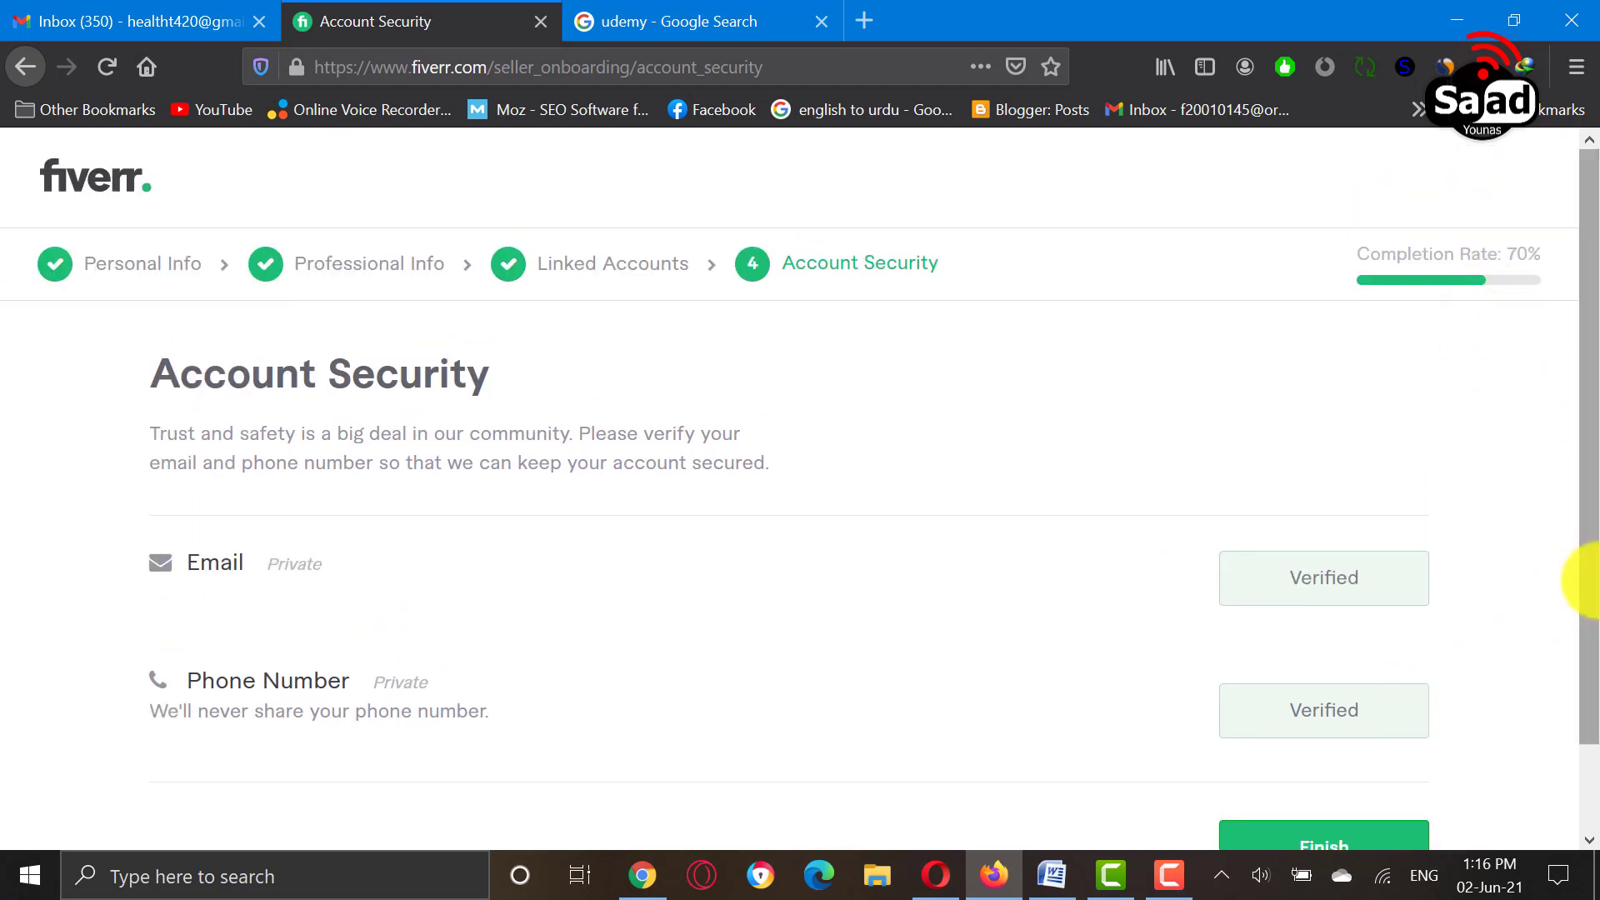
pyautogui.scroll(-1, 1428, 674)
pyautogui.click(1329, 758)
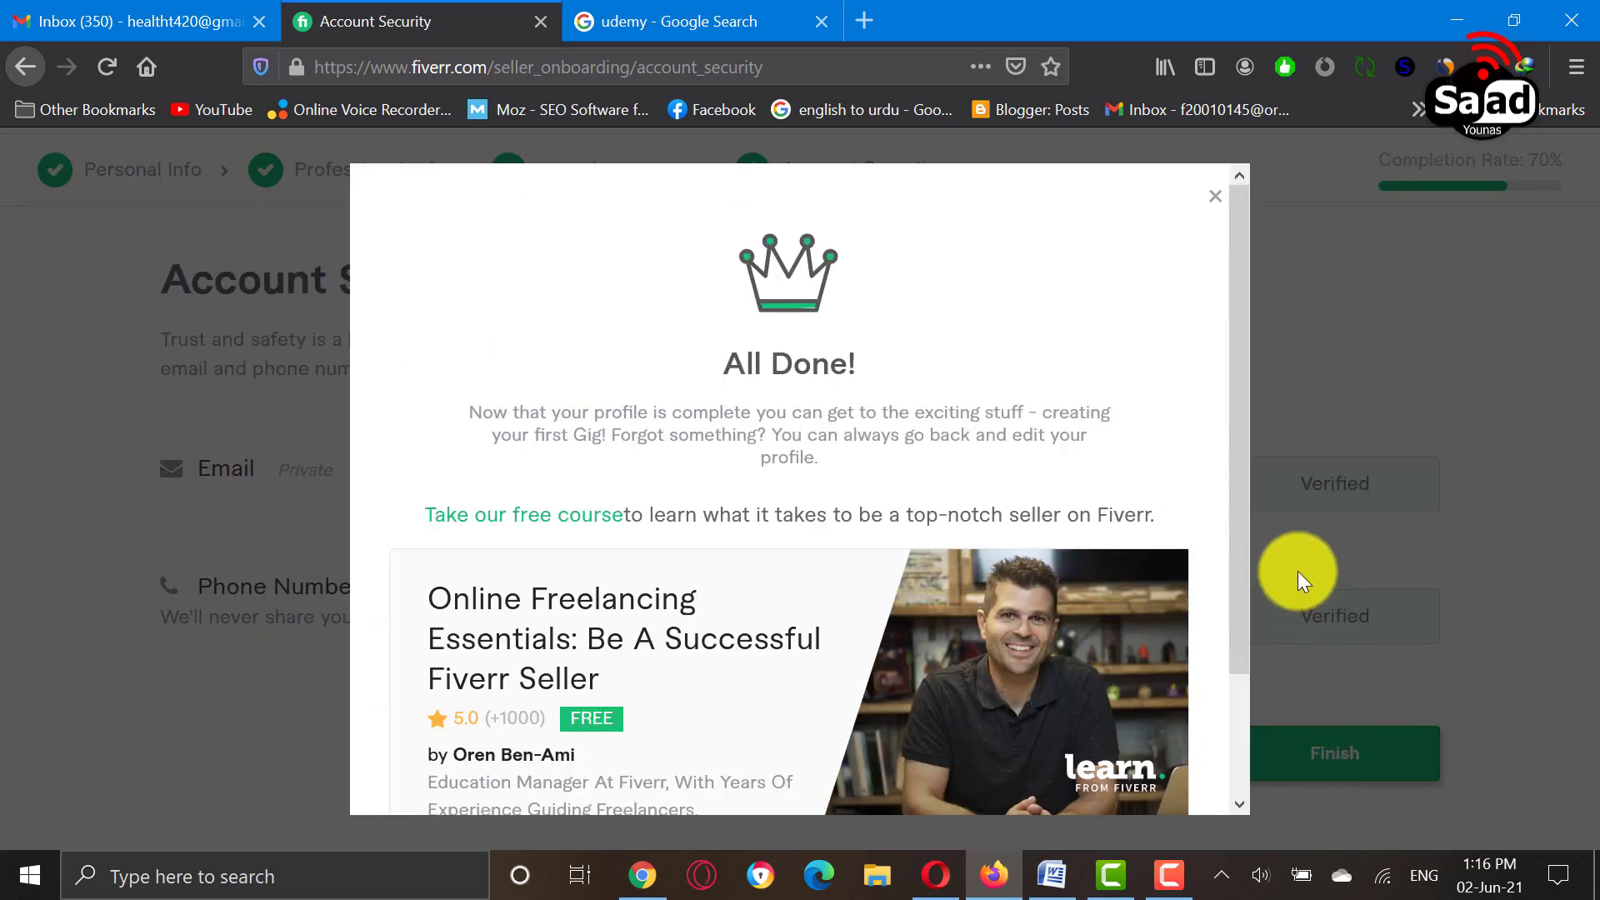
pyautogui.moveTo(1246, 511); pyautogui.dragTo(1212, 723)
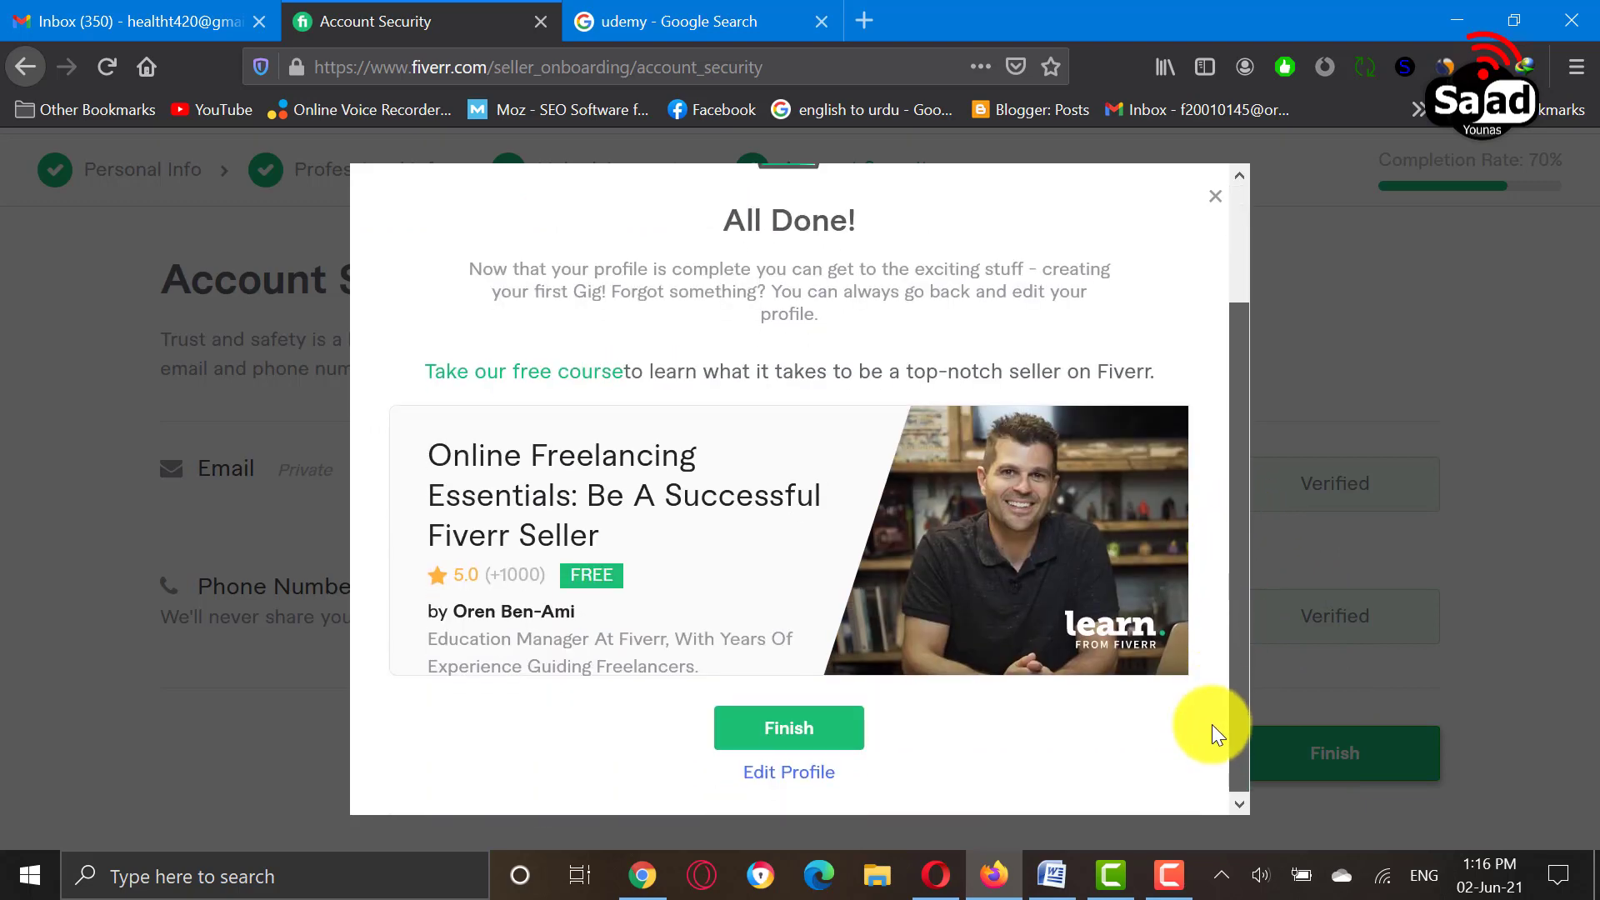
pyautogui.click(741, 732)
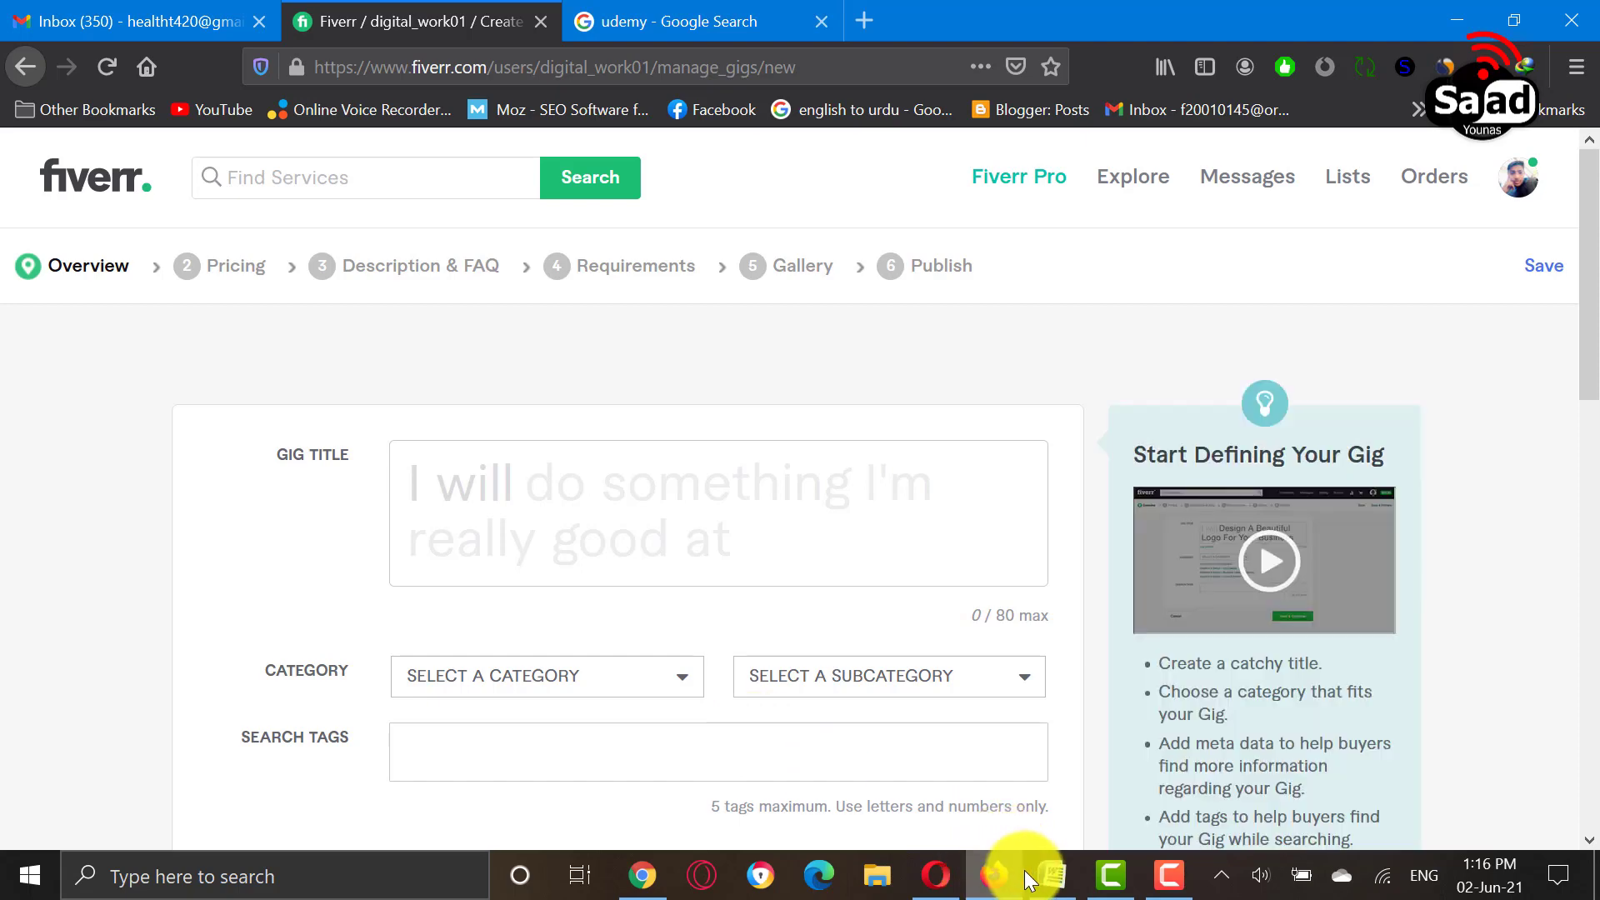
# - Bring back the Word price document, then minimize all windows to show the desktop
pyautogui.click(1053, 877)
pyautogui.moveTo(1570, 604); pyautogui.dragTo(1575, 450)
pyautogui.click(1596, 896)
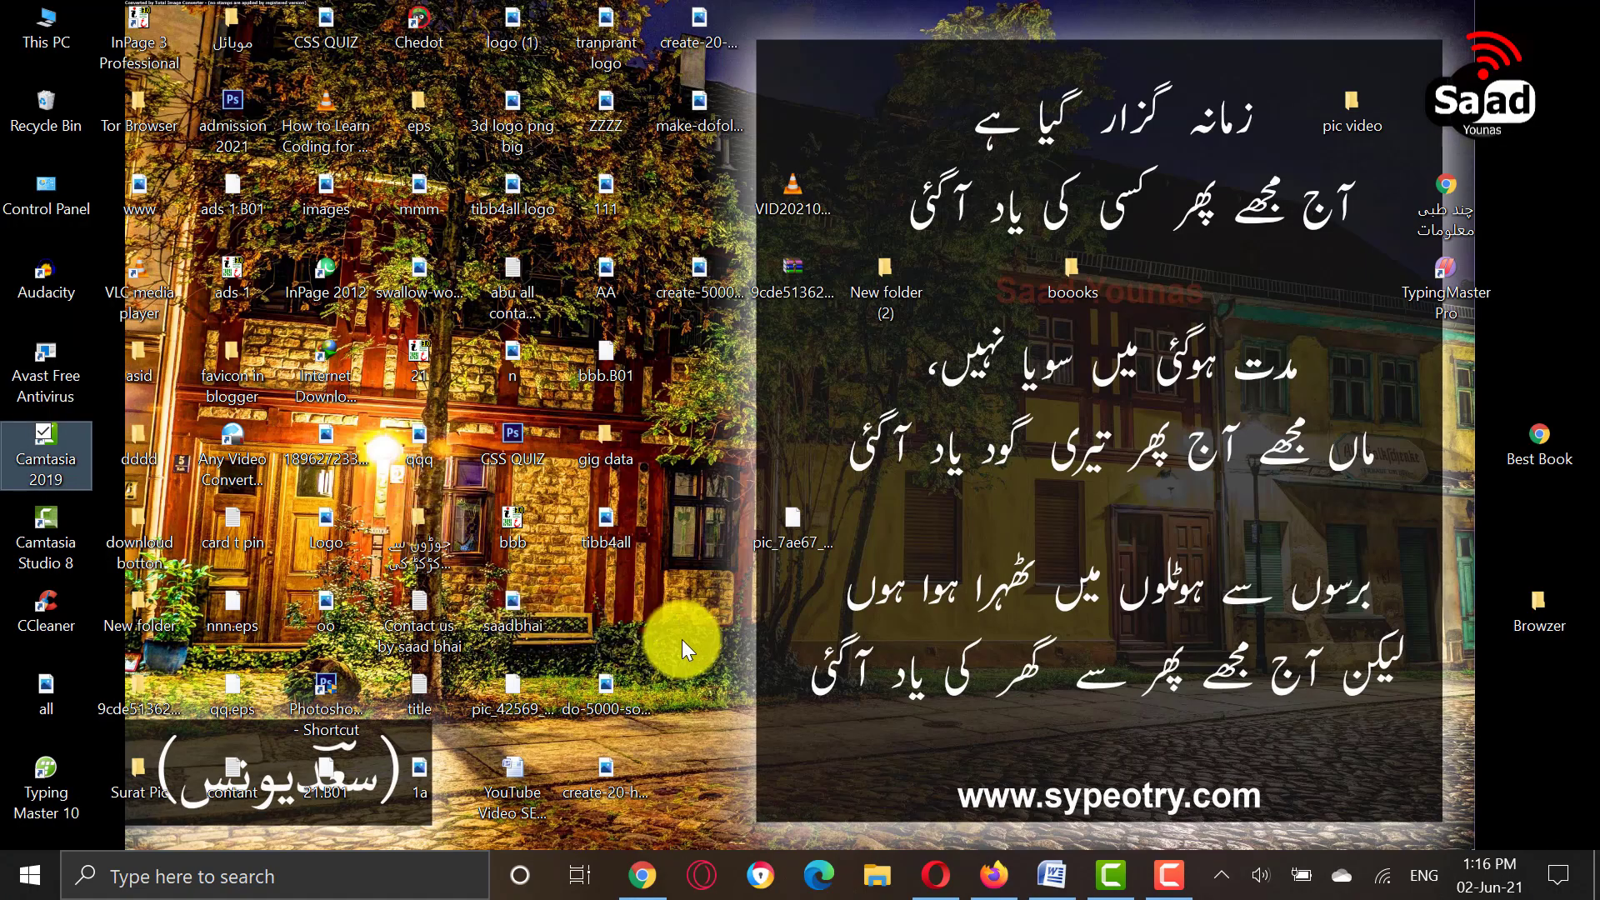
# - Open the 'Full Channel Setup and Optimize seo' image from the gig data folder in Photos
pyautogui.doubleClick(601, 454)
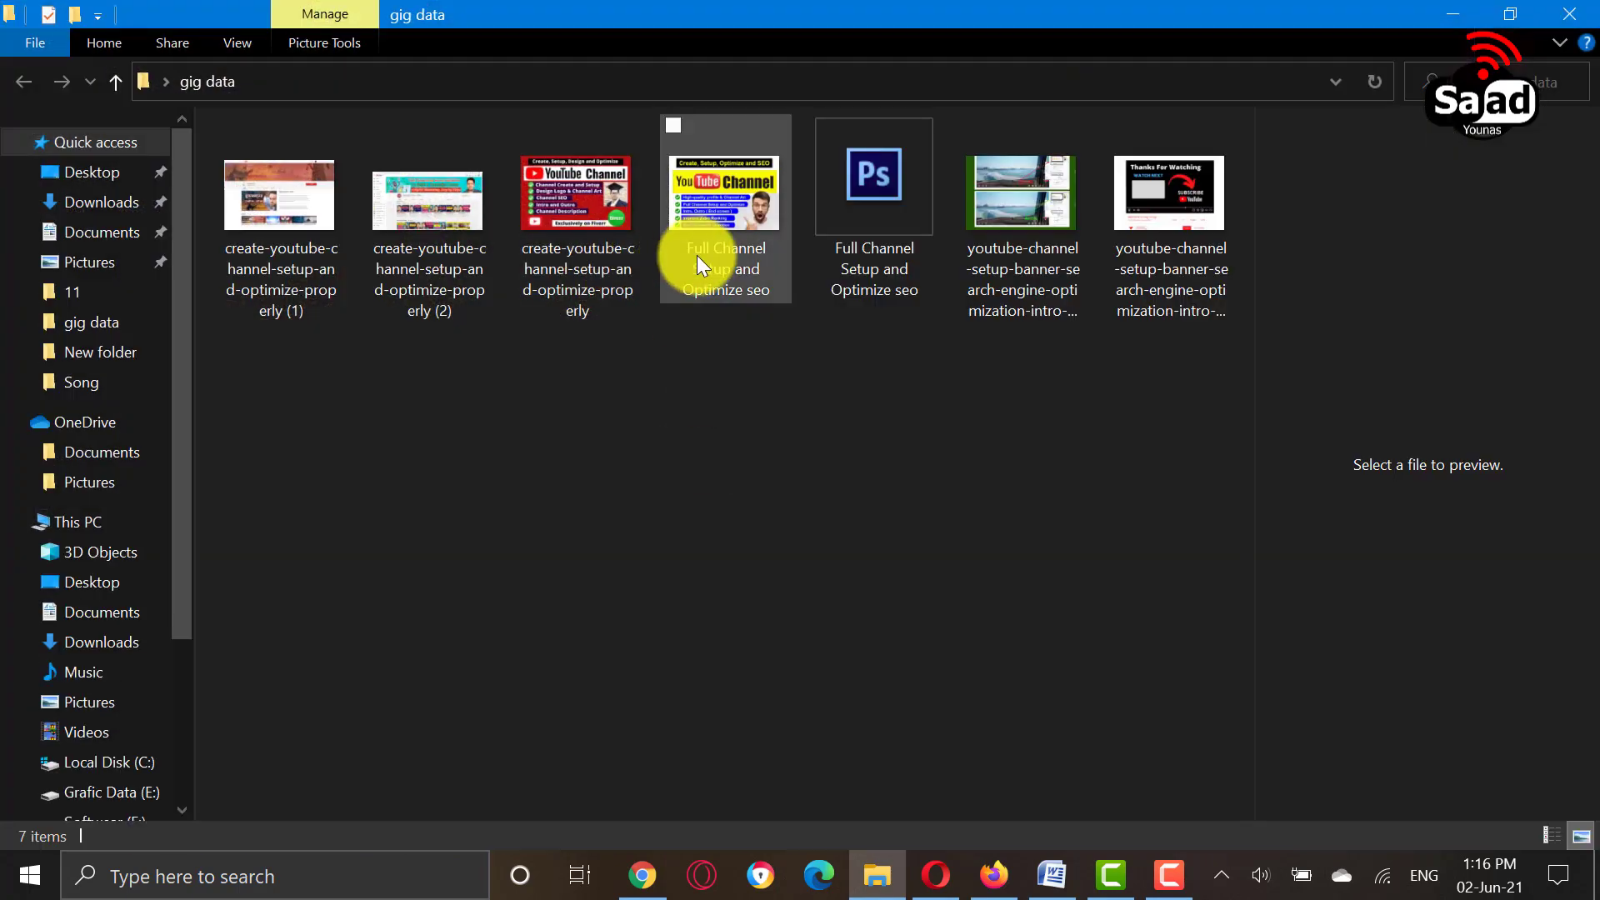
pyautogui.click(718, 260)
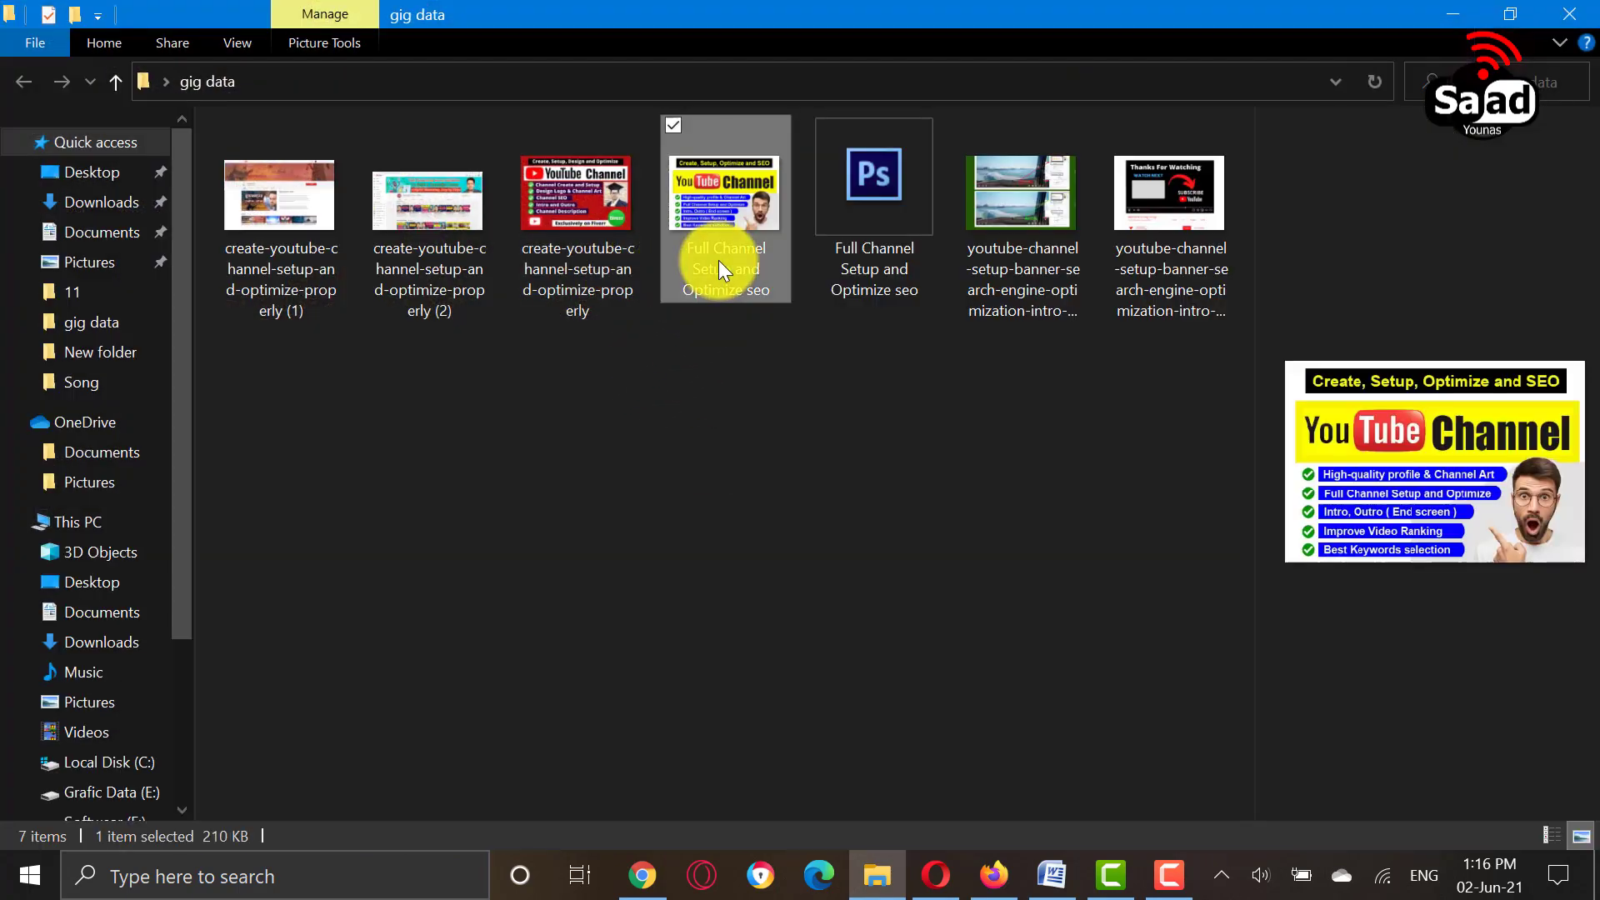
pyautogui.doubleClick(721, 288)
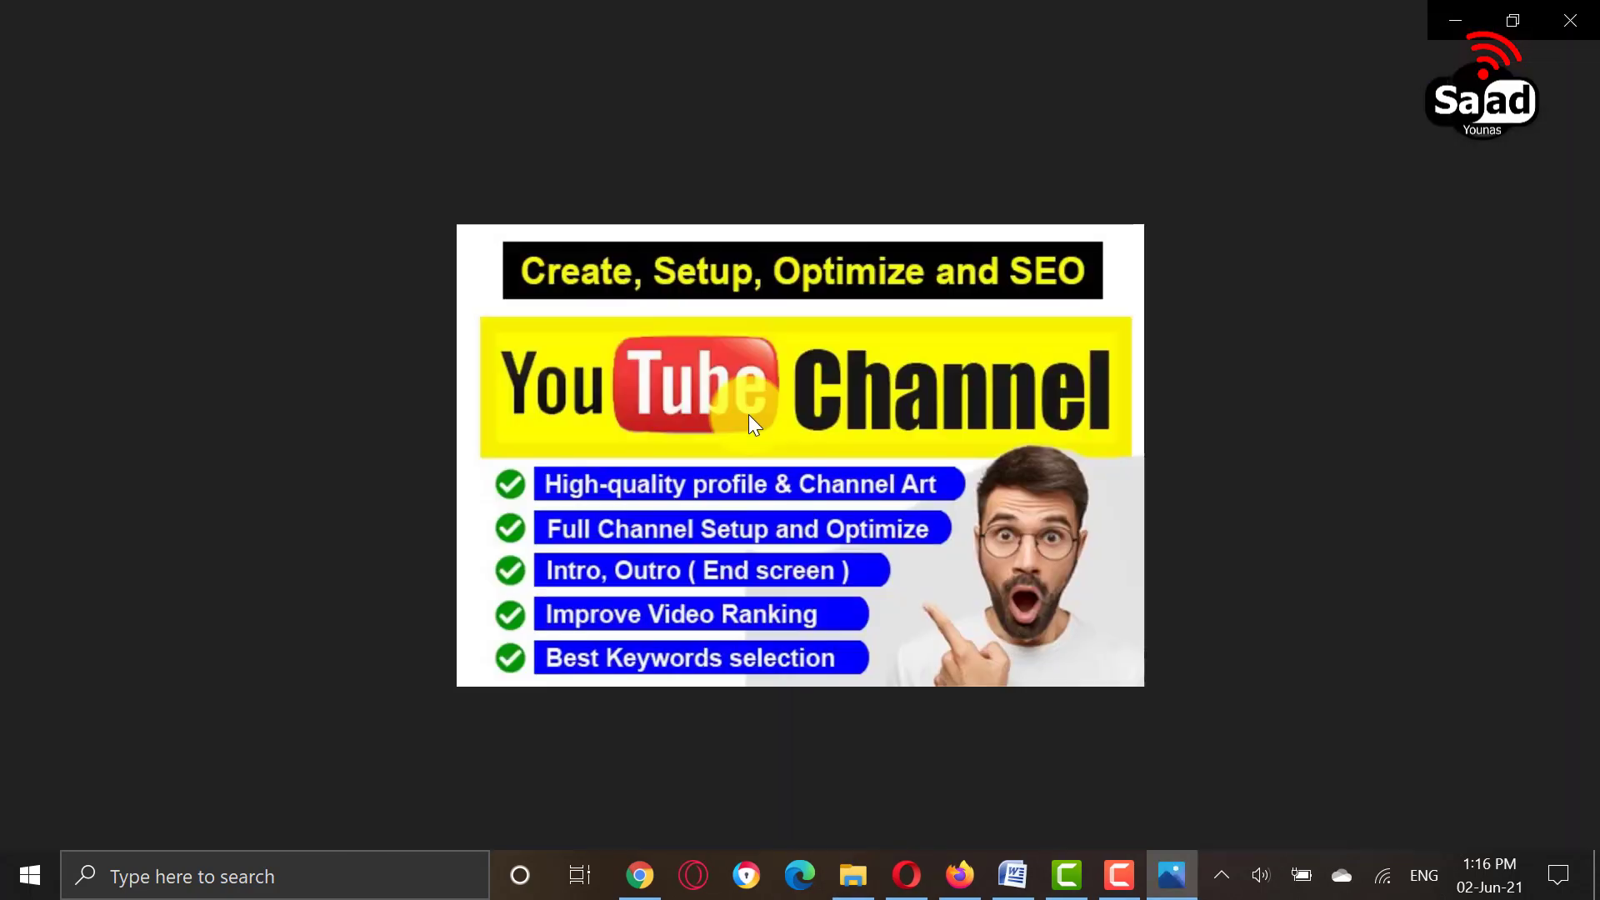